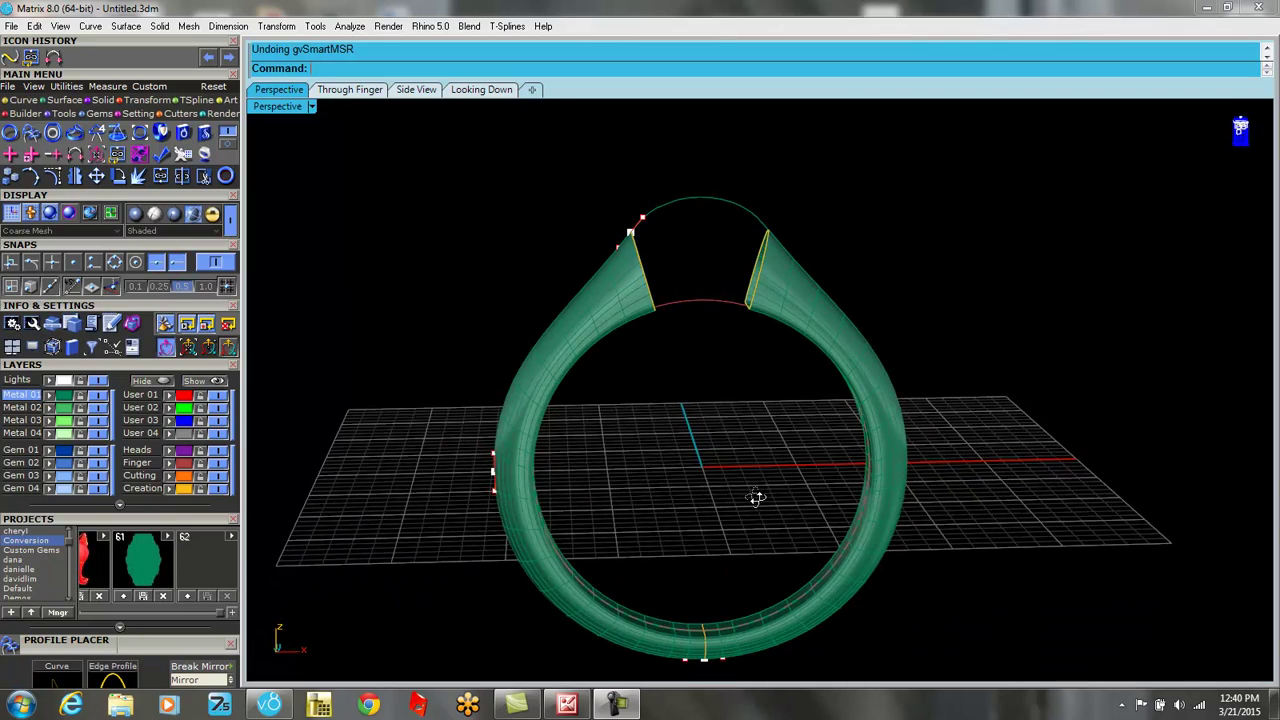
# Move the smart target at the side of the shank outward and rotate it to tilt the ring's side profile.
pyautogui.scroll(3, 500, 481)
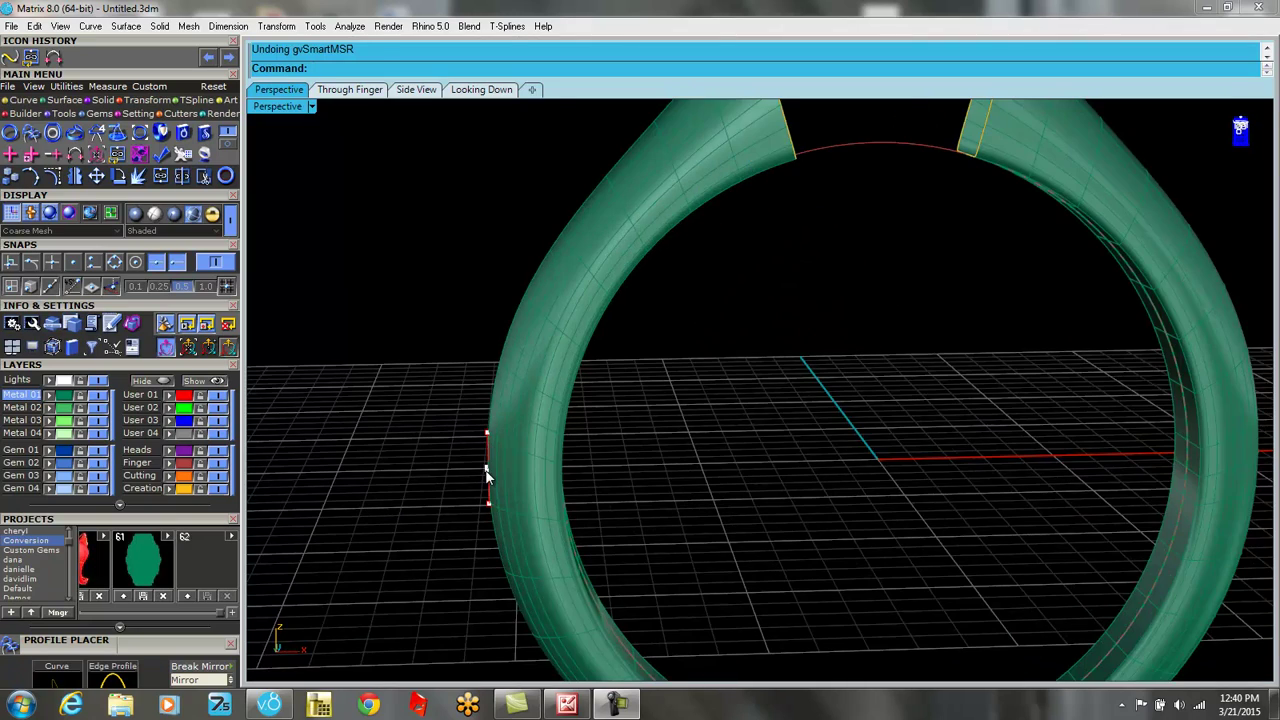
pyautogui.click(487, 474)
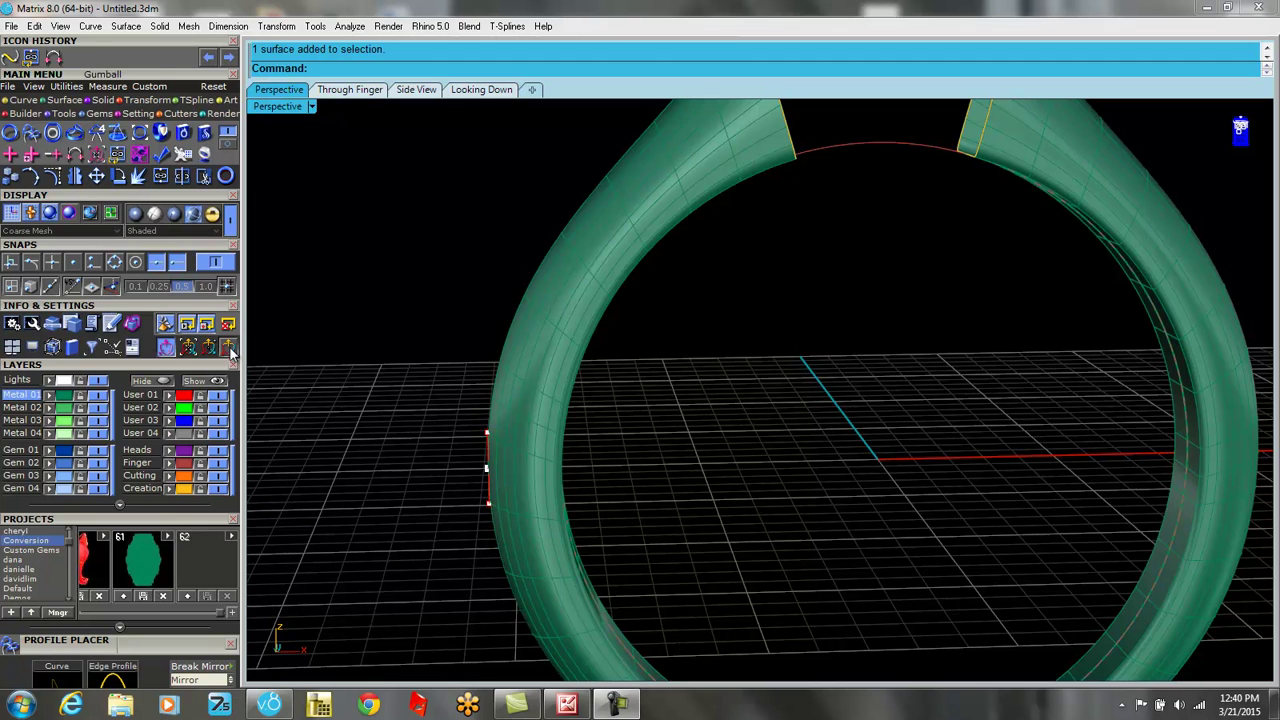
pyautogui.moveTo(394, 393); pyautogui.dragTo(545, 528)
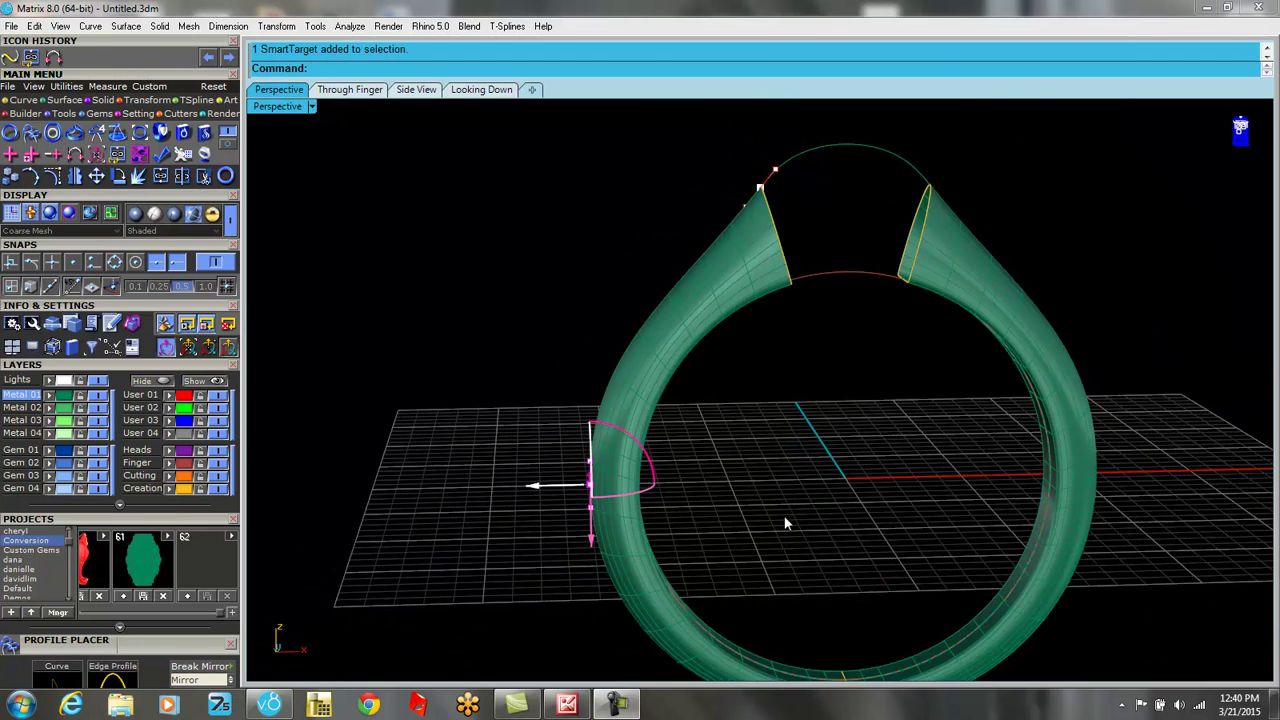
pyautogui.scroll(-3, 786, 523)
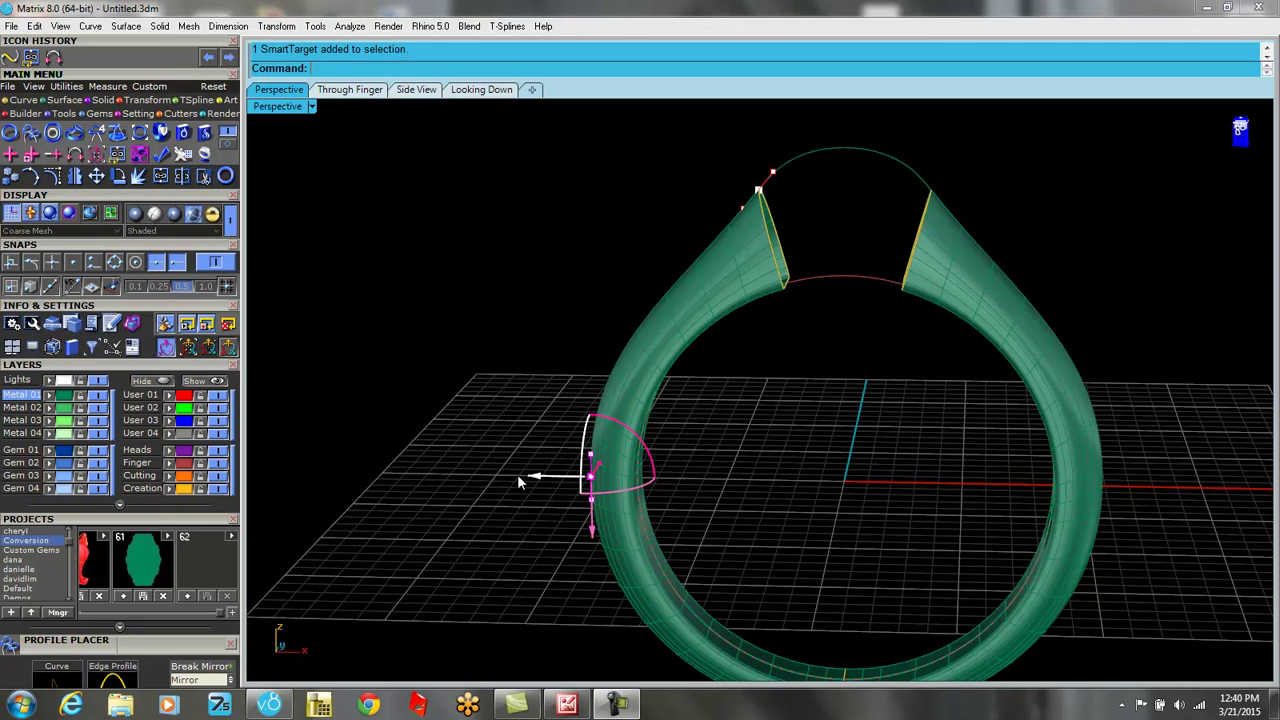
pyautogui.moveTo(538, 481); pyautogui.dragTo(519, 481)
pyautogui.moveTo(705, 512); pyautogui.dragTo(723, 460, button='right')
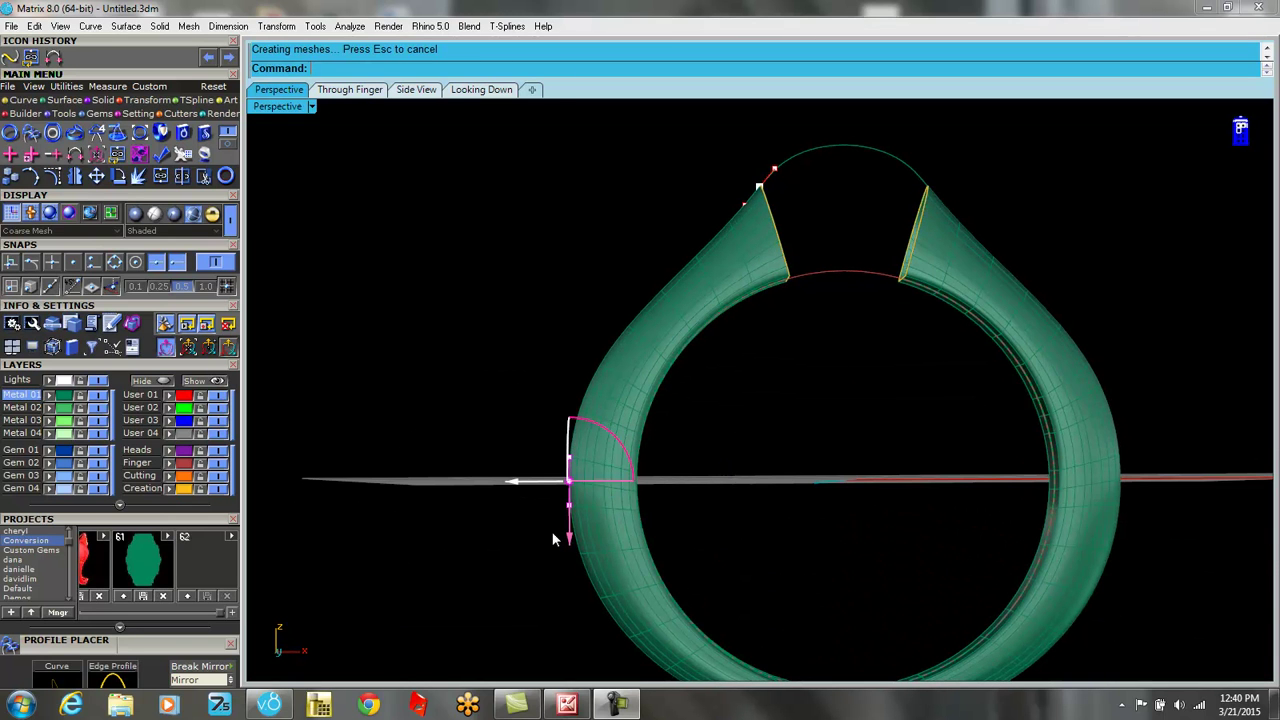
pyautogui.moveTo(613, 440); pyautogui.dragTo(735, 390)
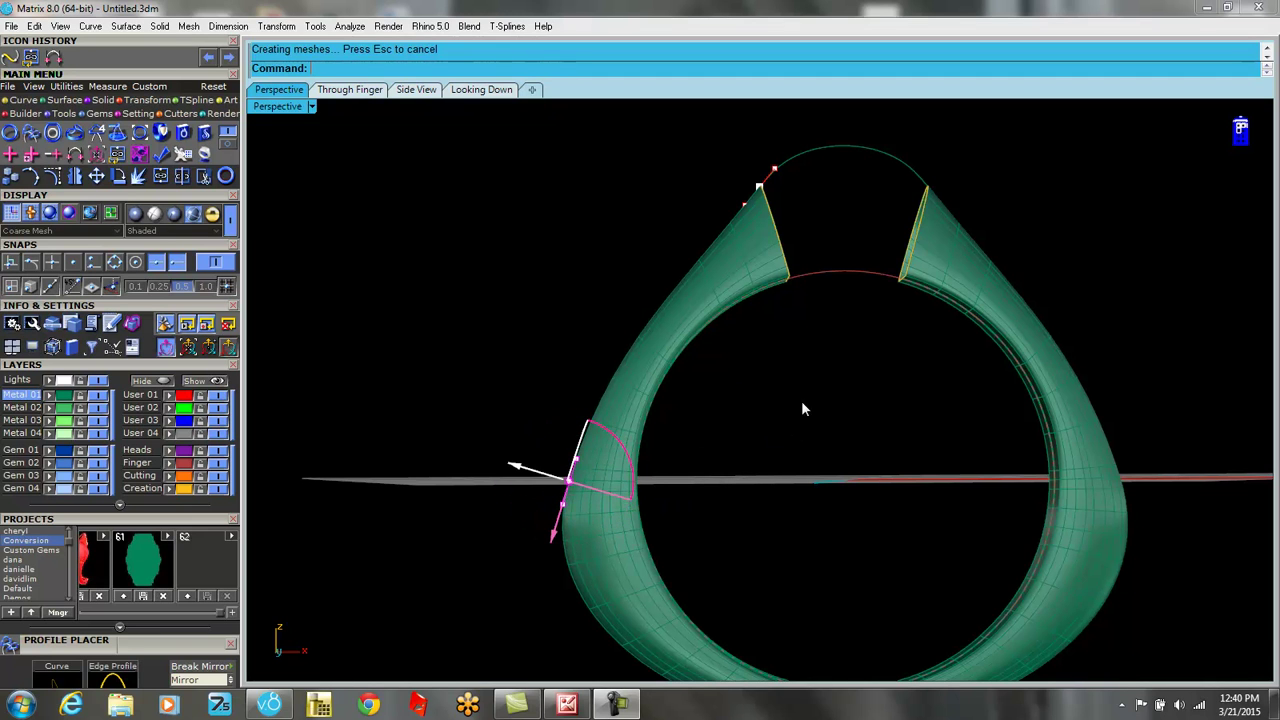
pyautogui.moveTo(803, 409); pyautogui.dragTo(745, 378, button='right')
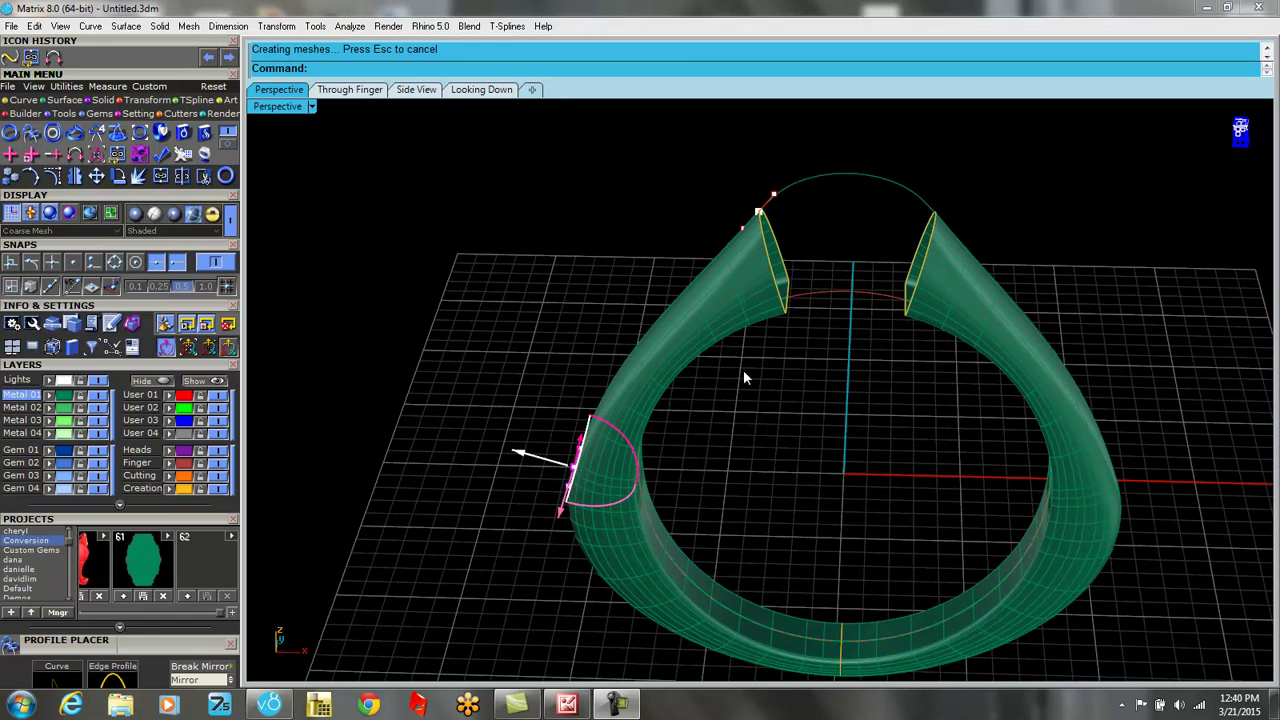
# Move the smart target at the ring's upper shoulder up and away from the finger hole.
pyautogui.moveTo(679, 170); pyautogui.dragTo(810, 258)
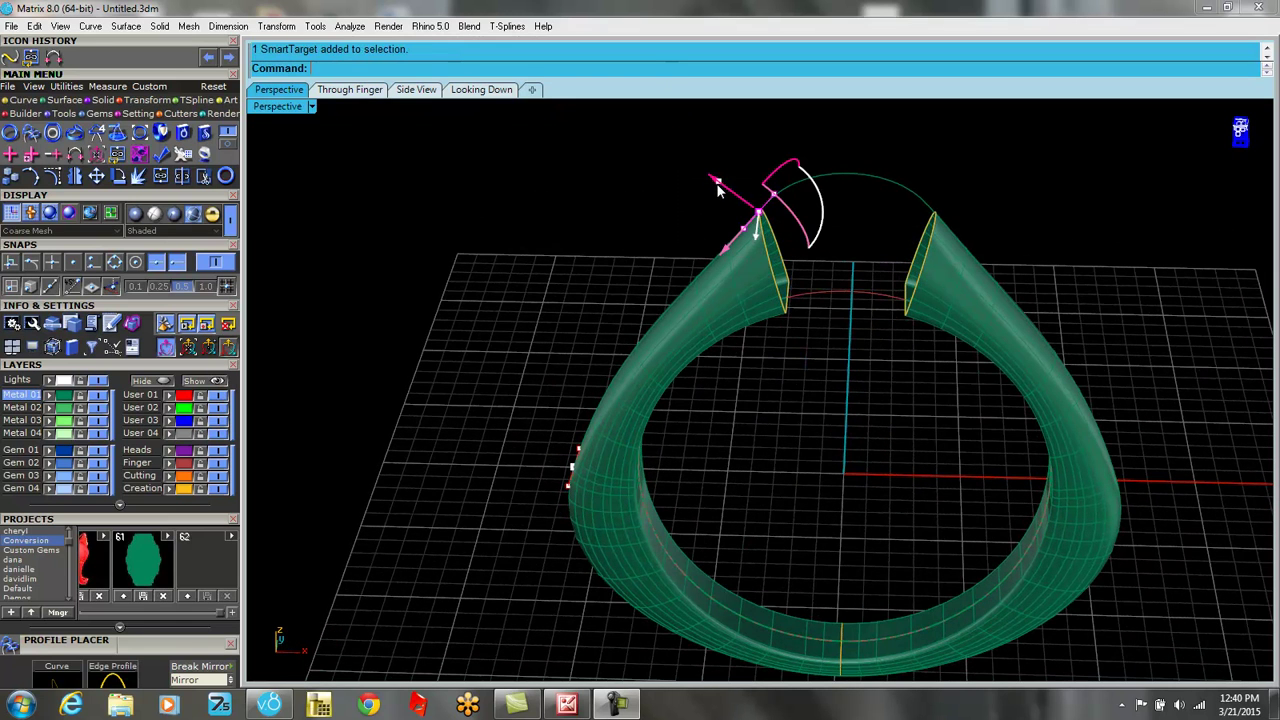
pyautogui.moveTo(717, 190); pyautogui.dragTo(692, 163)
pyautogui.moveTo(894, 357); pyautogui.dragTo(873, 401, button='right')
pyautogui.scroll(-5, 911, 374)
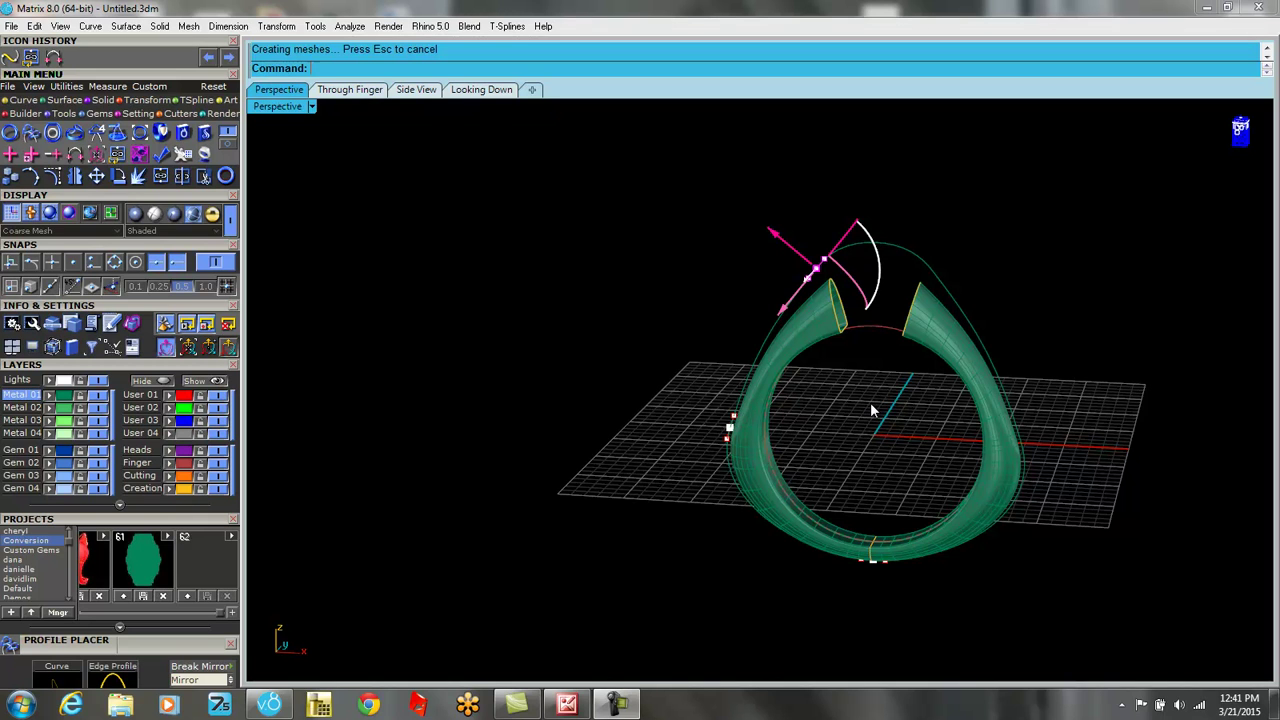
pyautogui.click(868, 403)
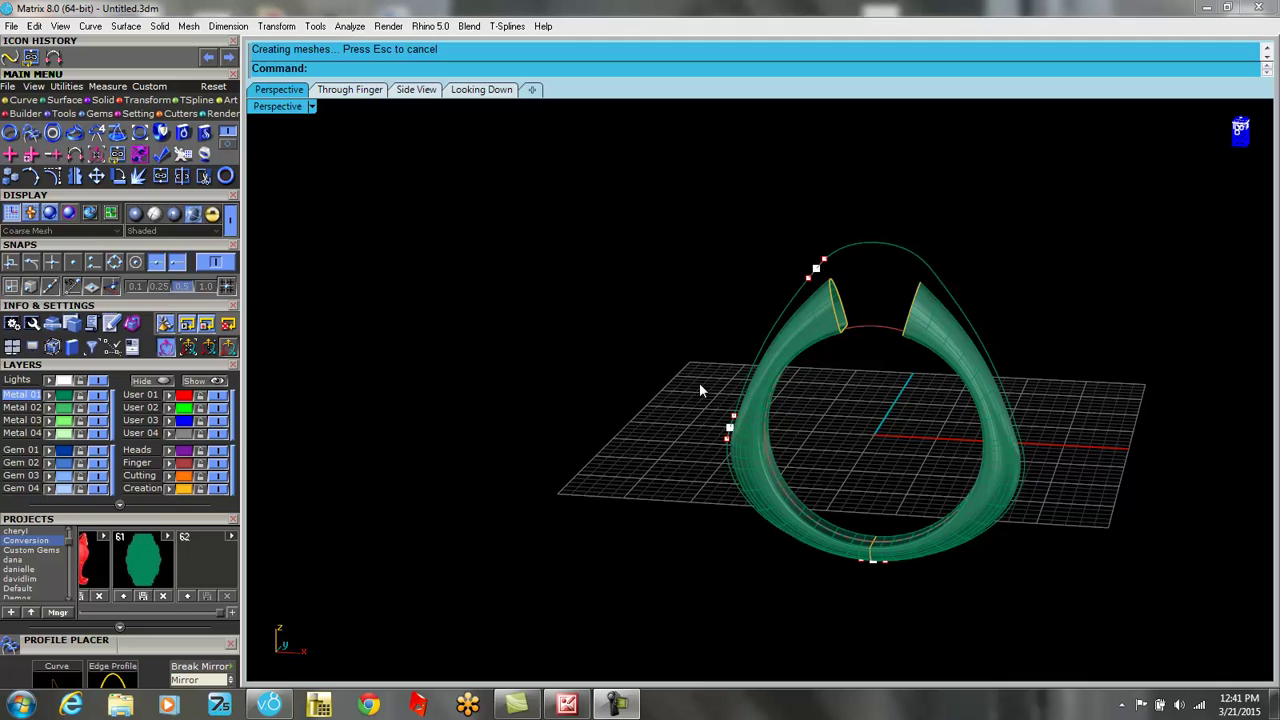
# Turn off Smart MSR and delete the whole ring with its curves and smart targets.
pyautogui.moveTo(577, 180); pyautogui.dragTo(1160, 705)
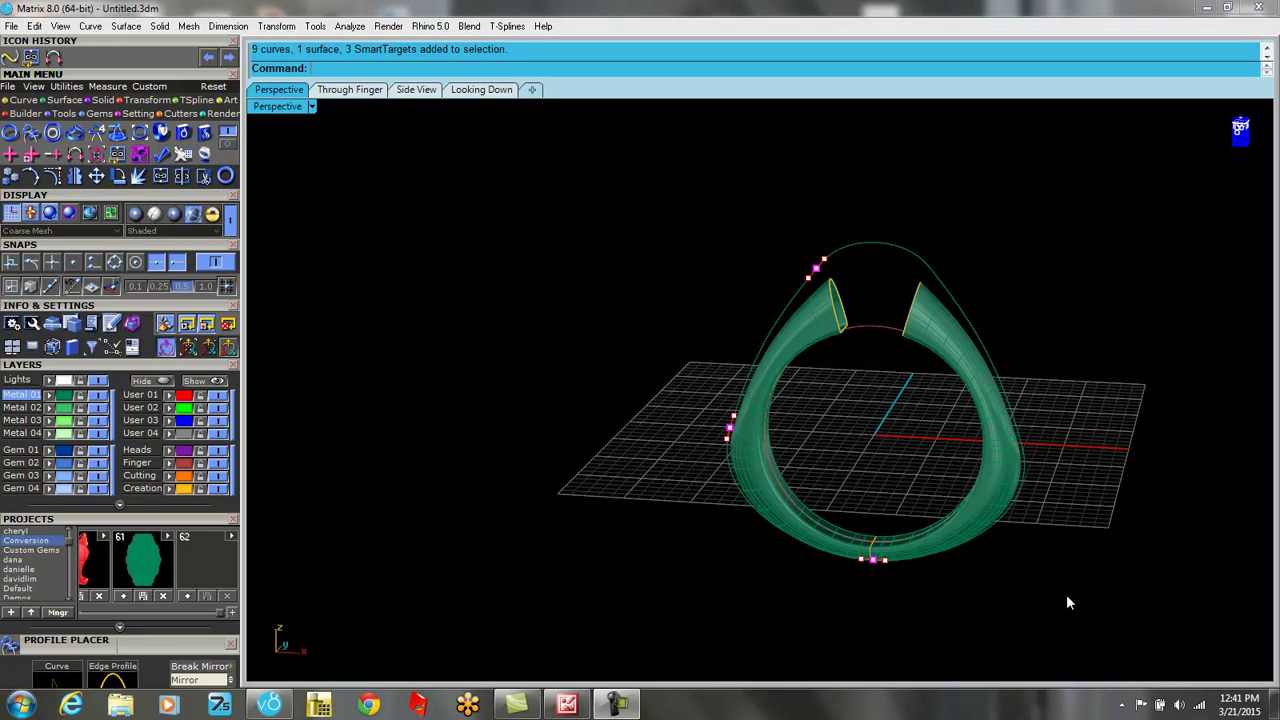
pyautogui.click(155, 345)
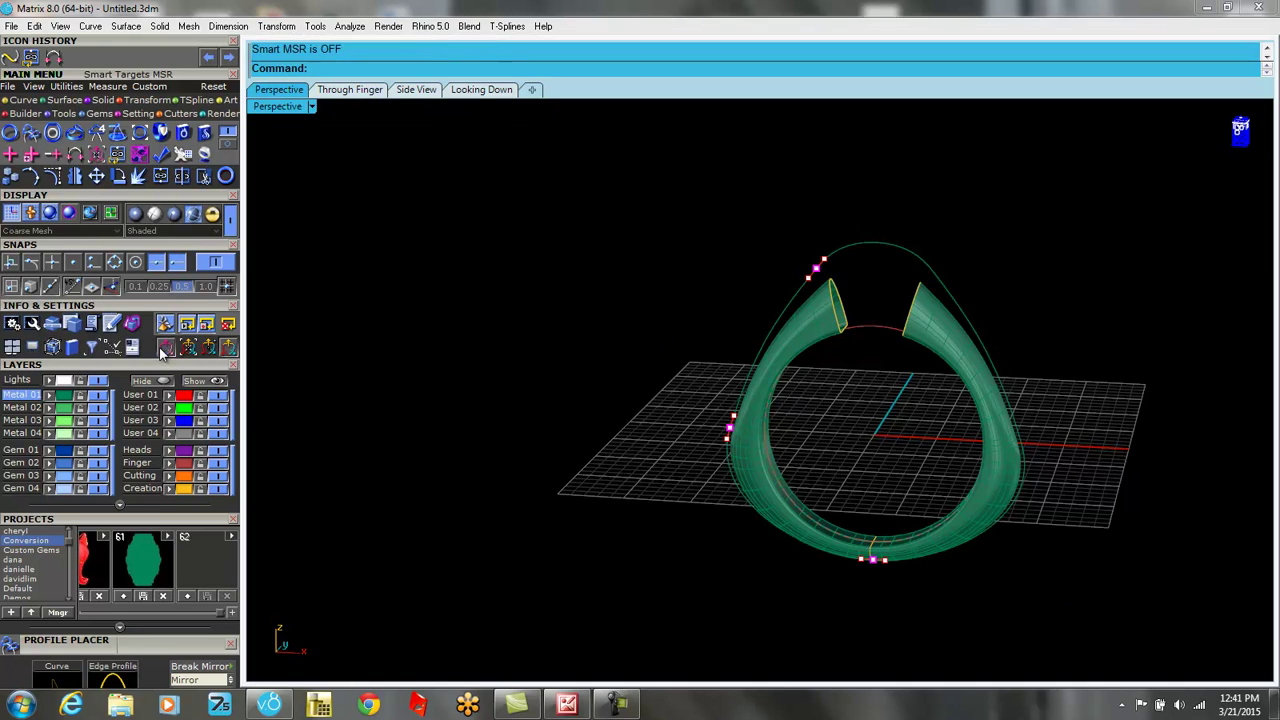
pyautogui.moveTo(600, 194); pyautogui.dragTo(1143, 671)
pyautogui.press('Delete')
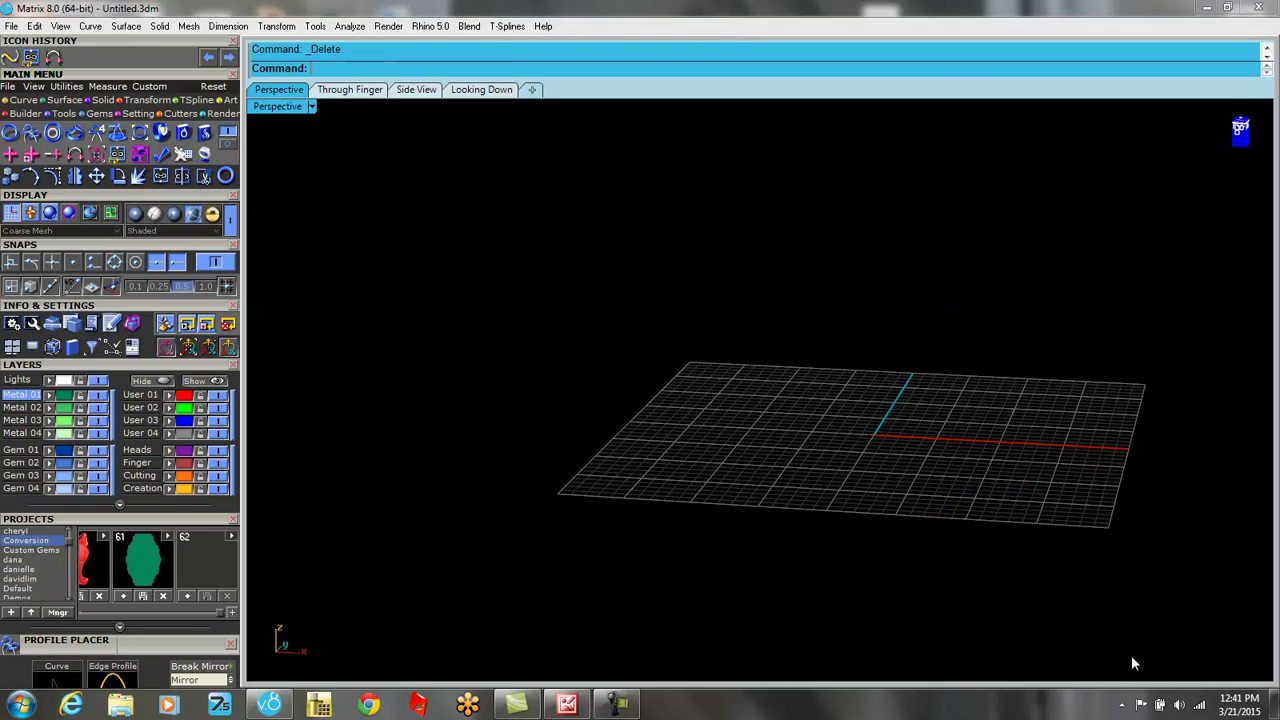
# Restore the four-viewport layout and create a USA size 7 ring rail.
pyautogui.doubleClick(289, 111)
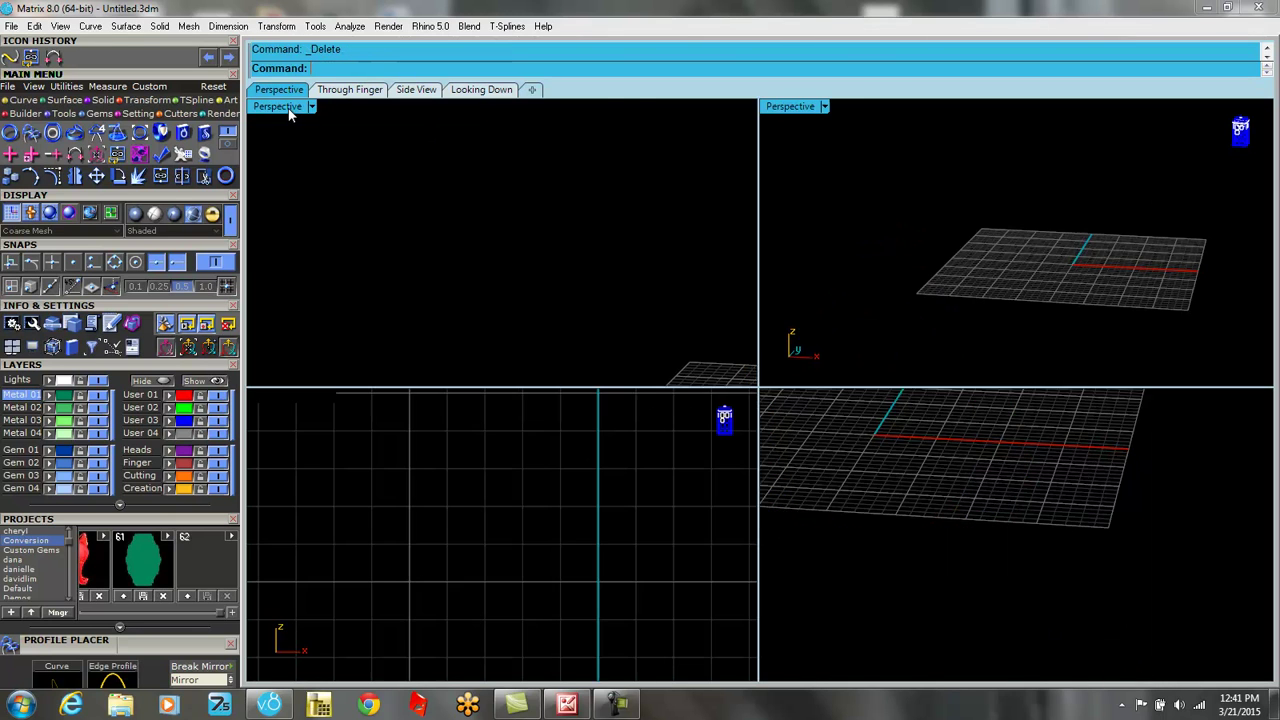
pyautogui.scroll(-5, 657, 524)
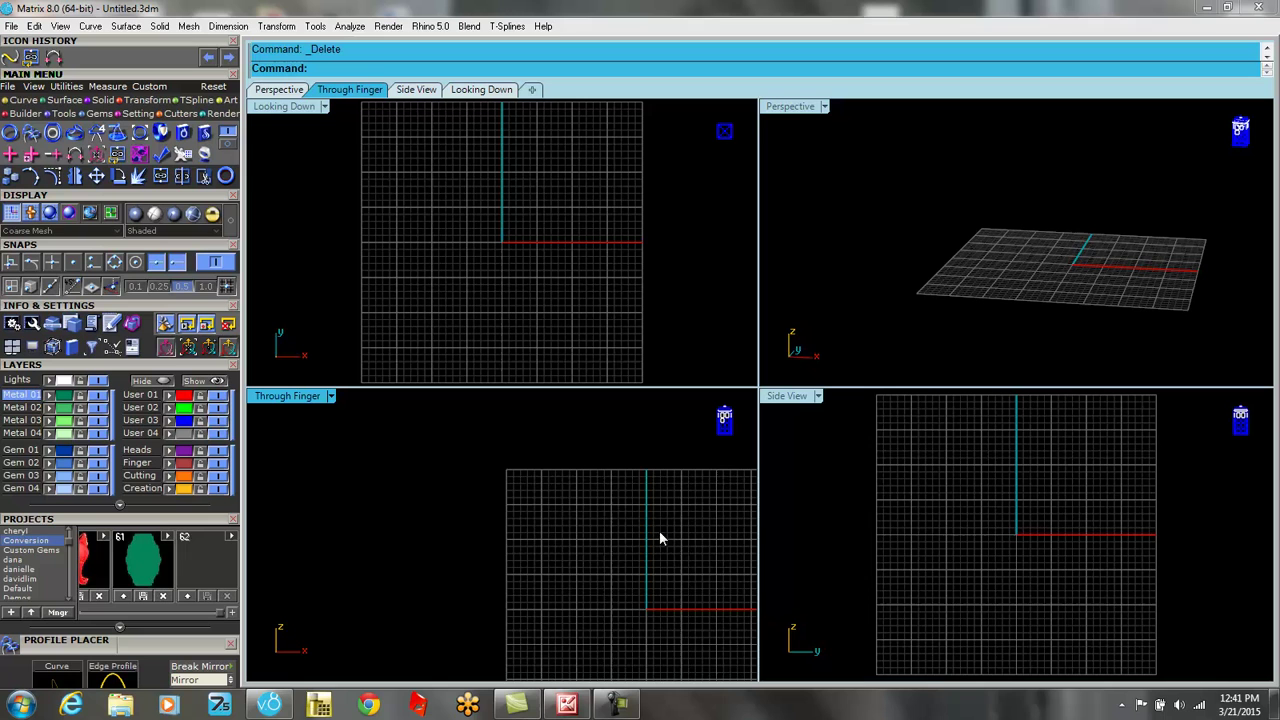
pyautogui.moveTo(659, 530); pyautogui.dragTo(541, 519, button='right')
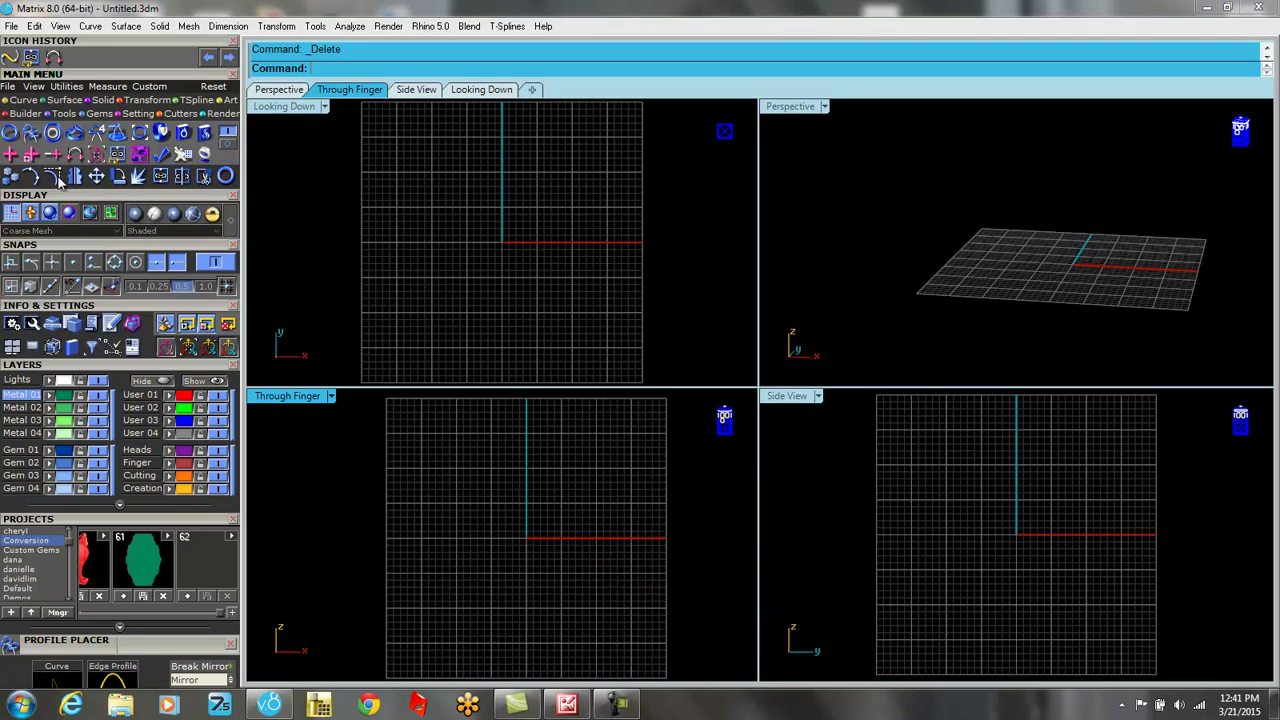
pyautogui.click(228, 177)
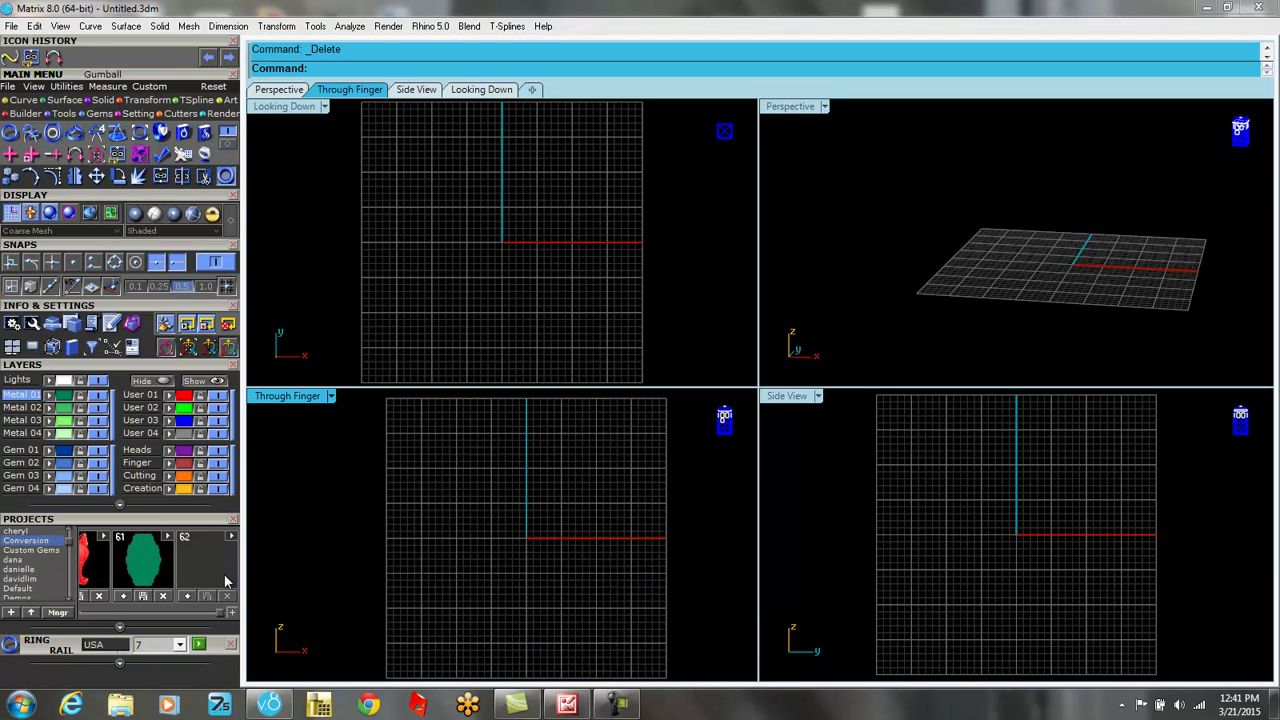
pyautogui.click(200, 645)
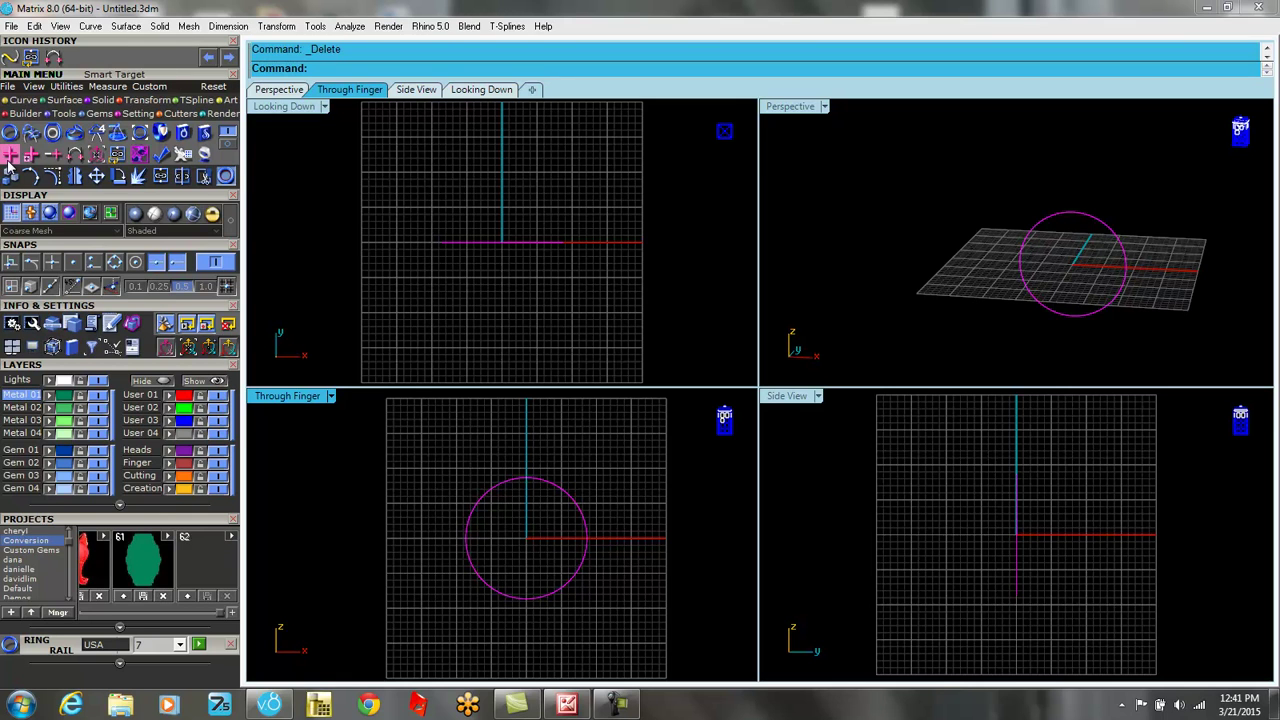
# Draw a line of length 1.8 straight down from the bottom of the ring rail in the Through Finger view.
pyautogui.click(22, 100)
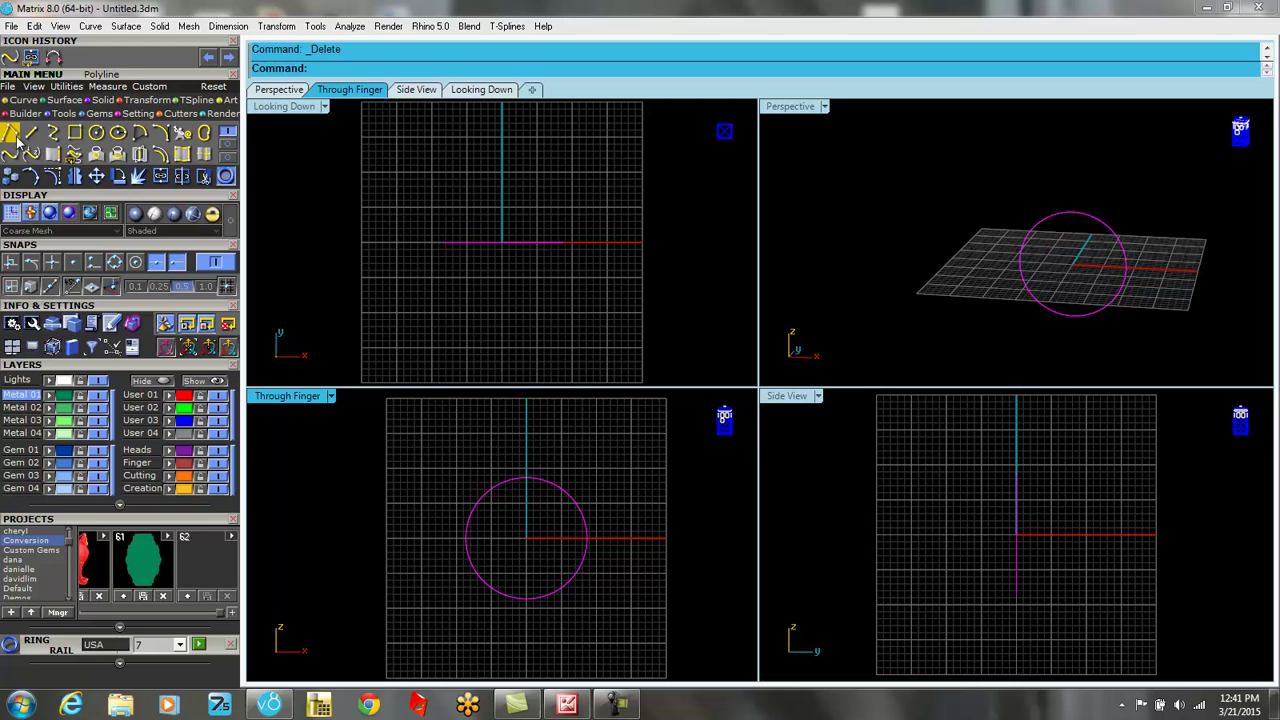
pyautogui.click(30, 133)
pyautogui.scroll(4, 538, 630)
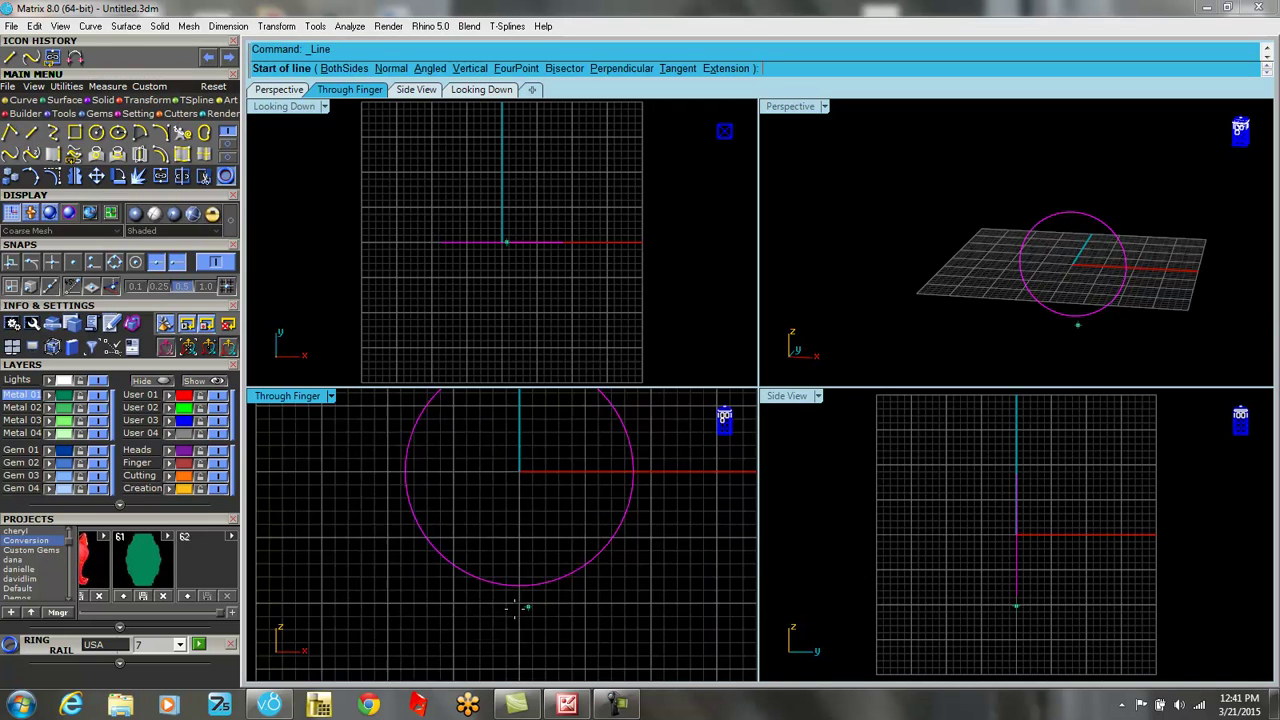
pyautogui.click(518, 582)
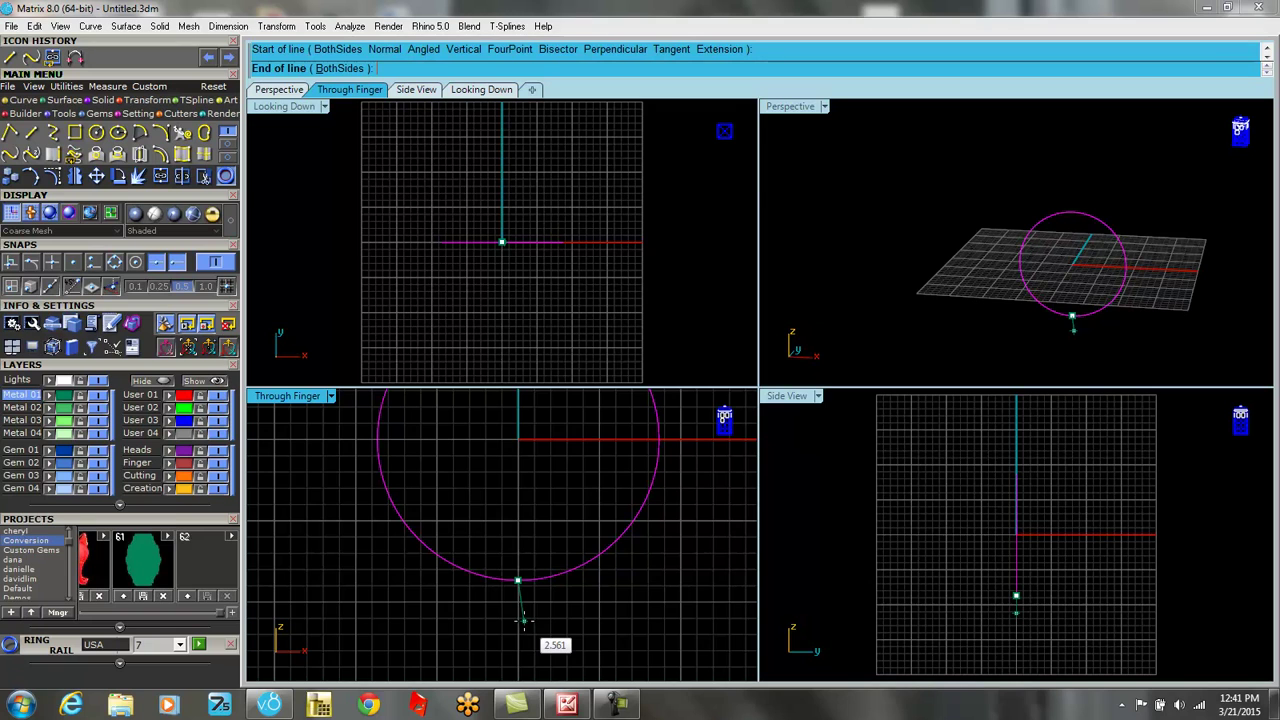
pyautogui.write('1.8')
pyautogui.press('Return')
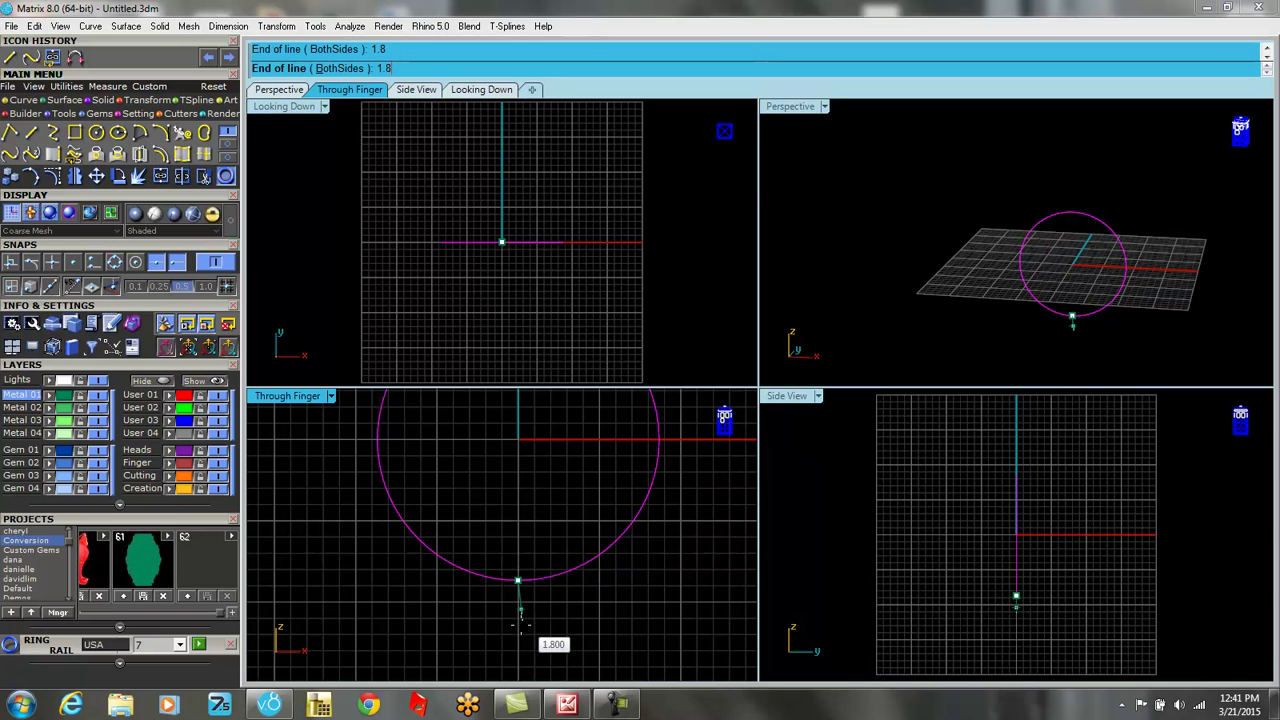
pyautogui.click(519, 626)
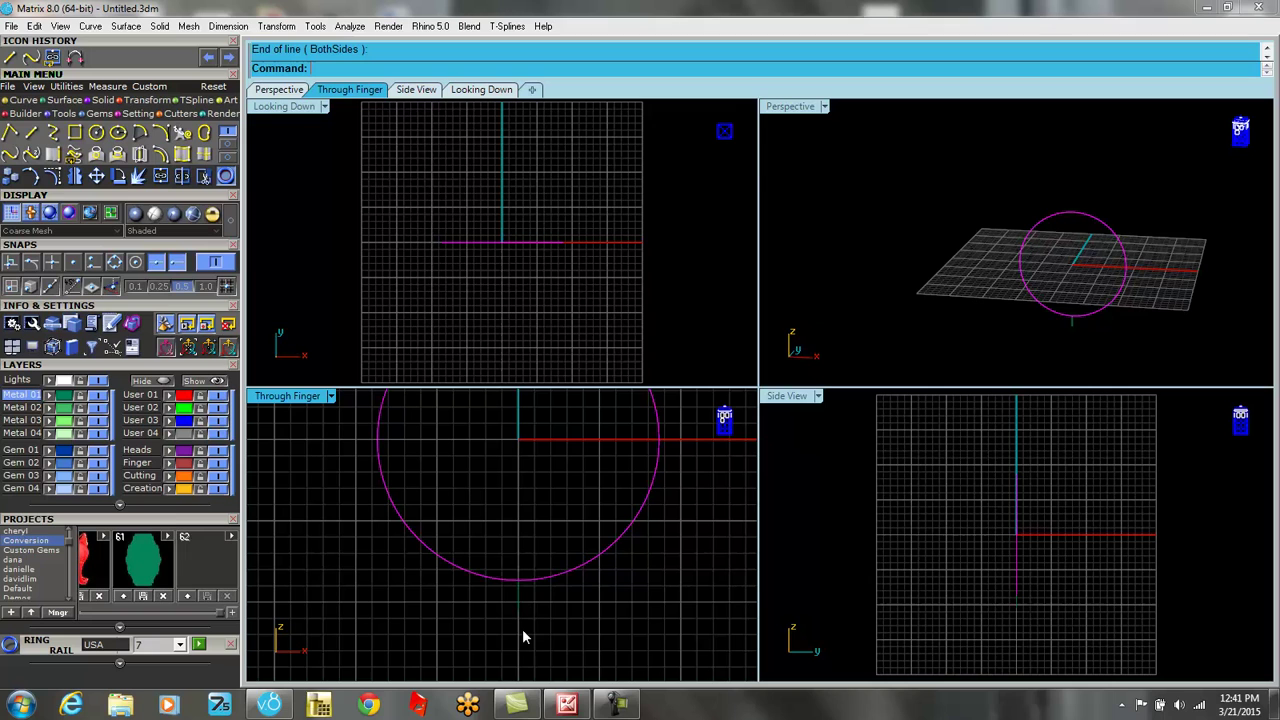
# Assign the line below the ring rail to the User 02 layer and make that layer current.
pyautogui.moveTo(491, 549); pyautogui.dragTo(589, 651)
pyautogui.click(170, 408)
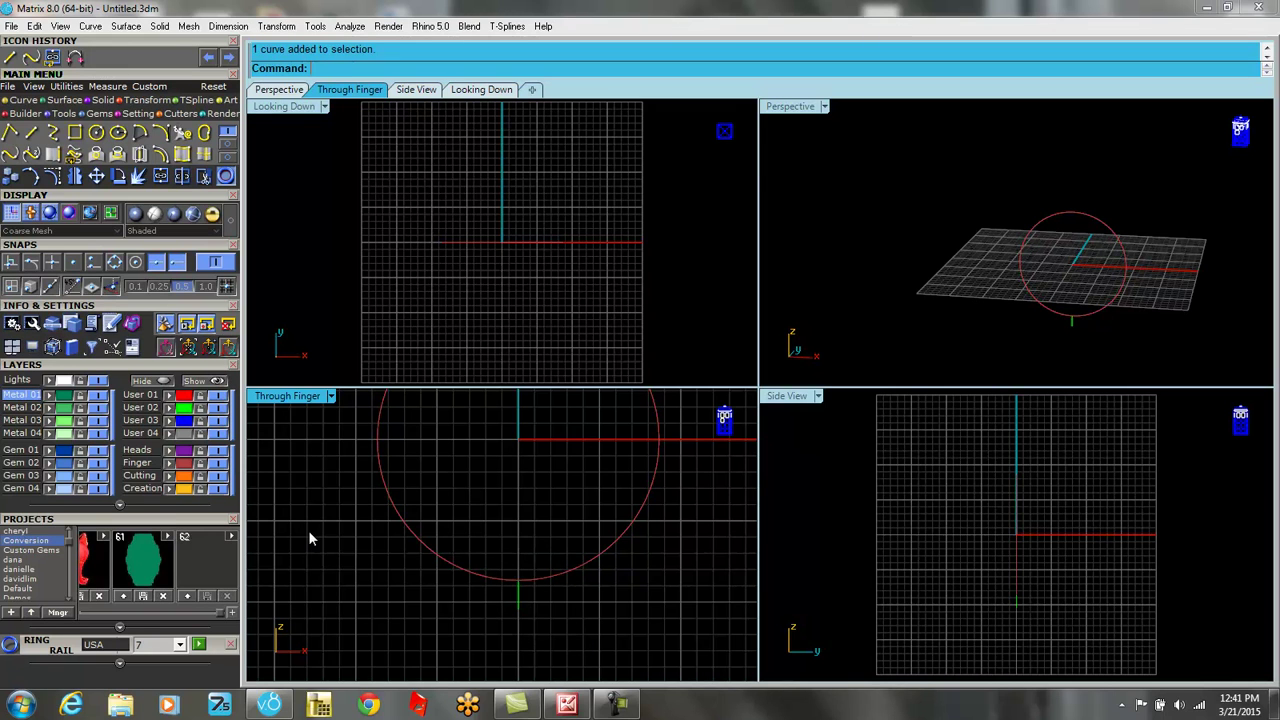
pyautogui.click(146, 409)
# Enable the quadrant snap and draw a line of length 2 horizontally outward from the ring rail's left quadrant.
pyautogui.scroll(-3, 616, 630)
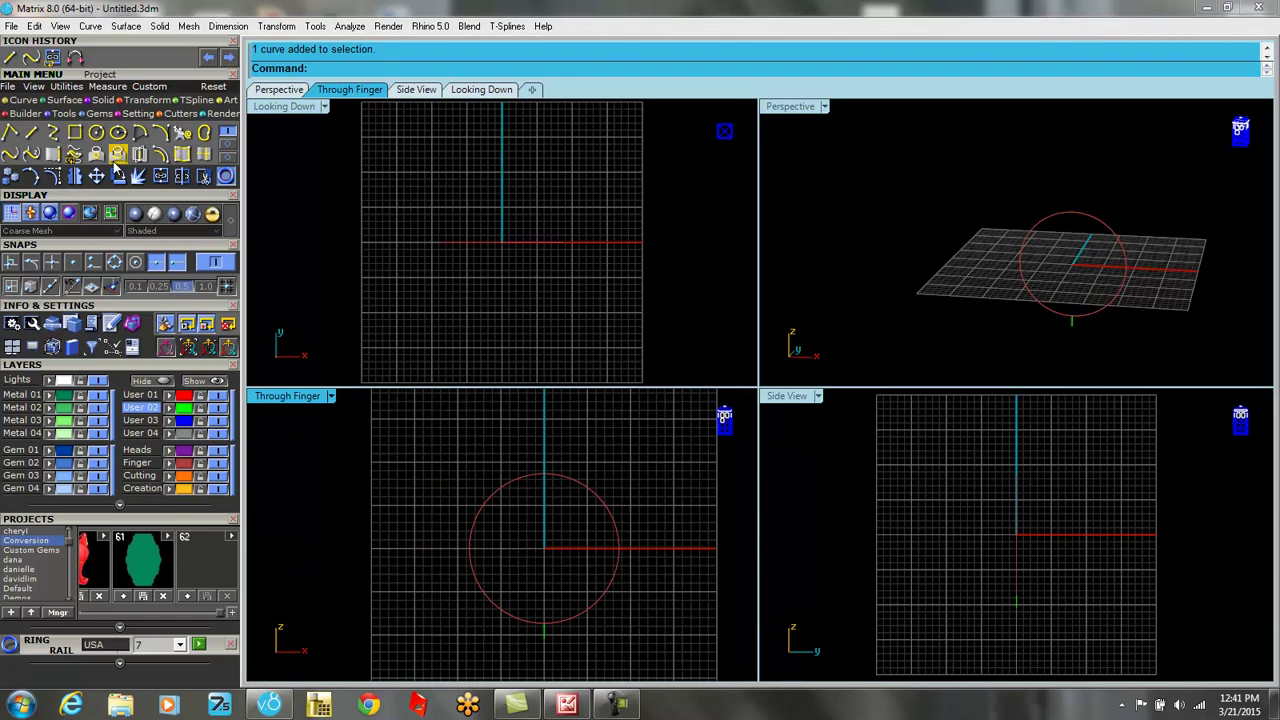
pyautogui.click(31, 132)
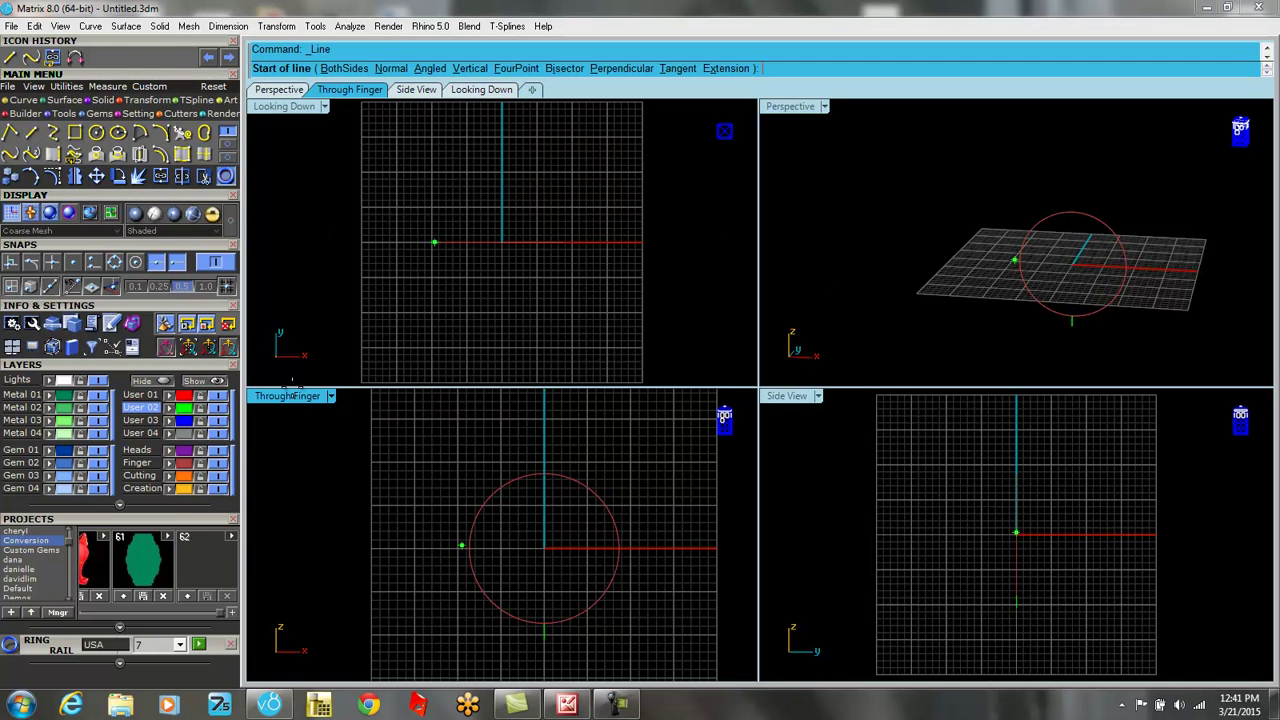
pyautogui.click(115, 262)
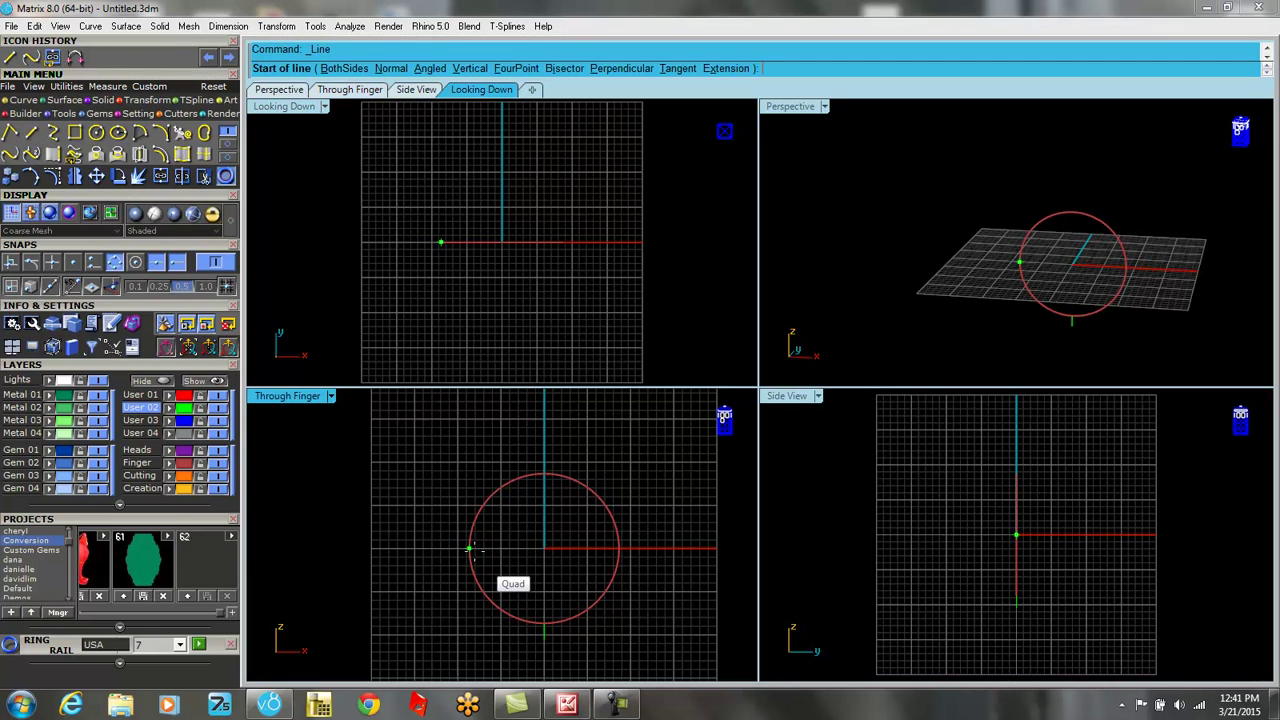
pyautogui.click(469, 549)
pyautogui.write('2')
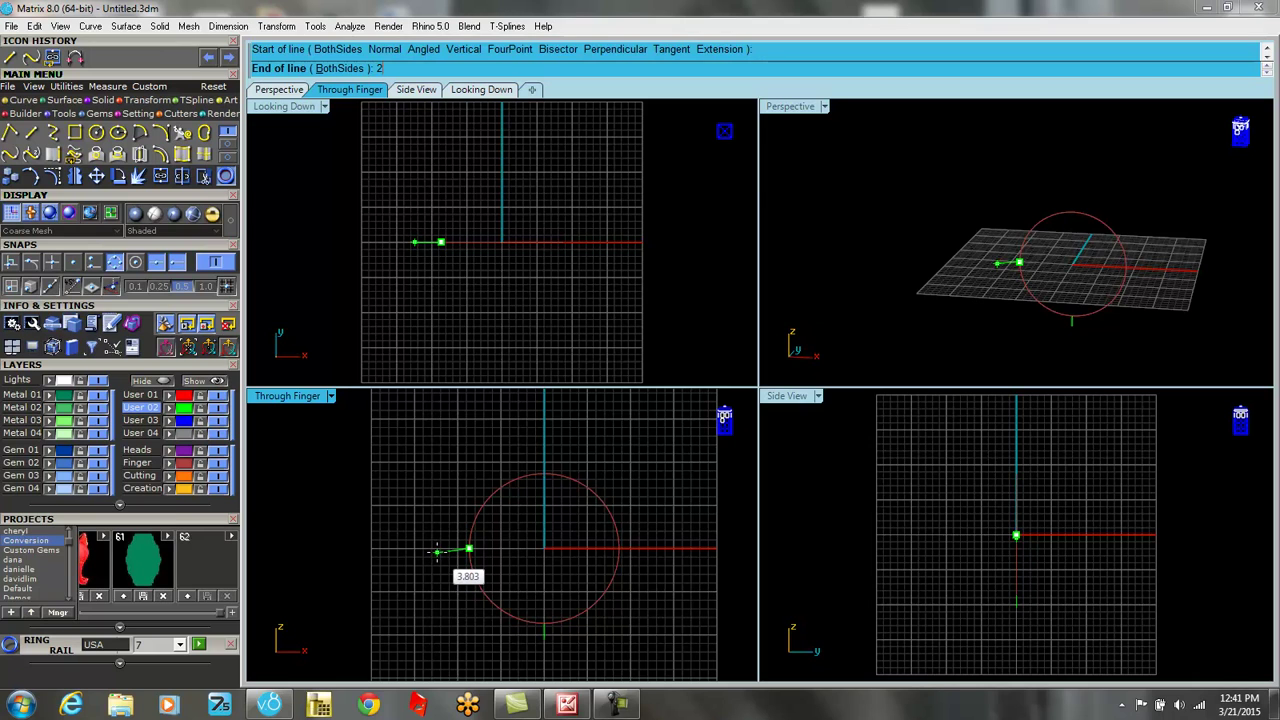
pyautogui.press('Return')
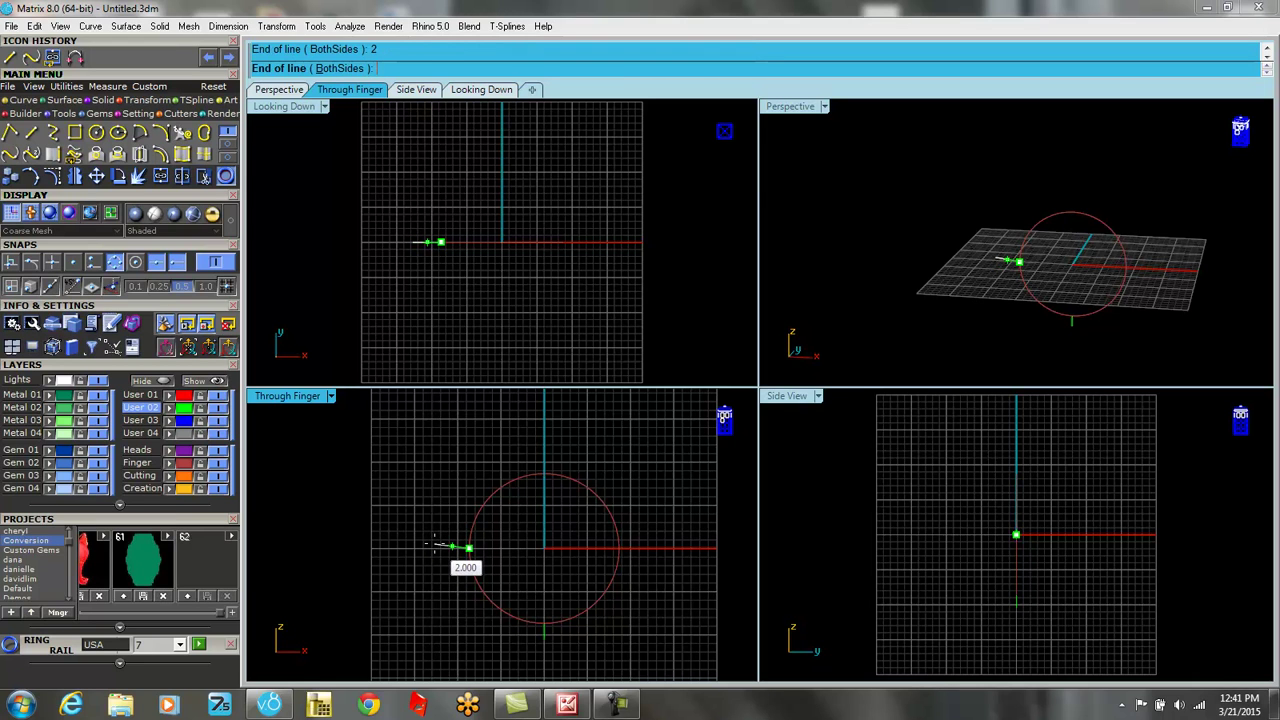
pyautogui.click(436, 546)
# Draw a Perpendicular line of length 2.5 outward from the upper-left part of the ring rail in the Through Finger view.
pyautogui.scroll(3, 525, 485)
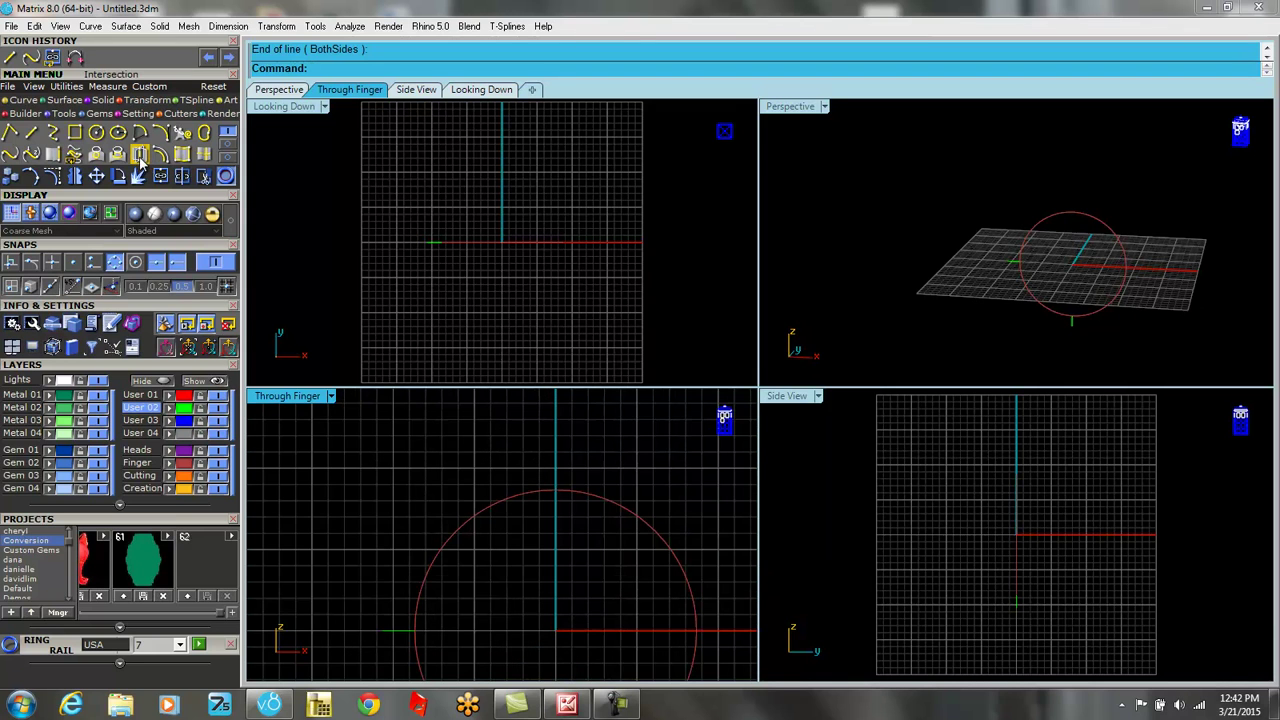
pyautogui.click(31, 135)
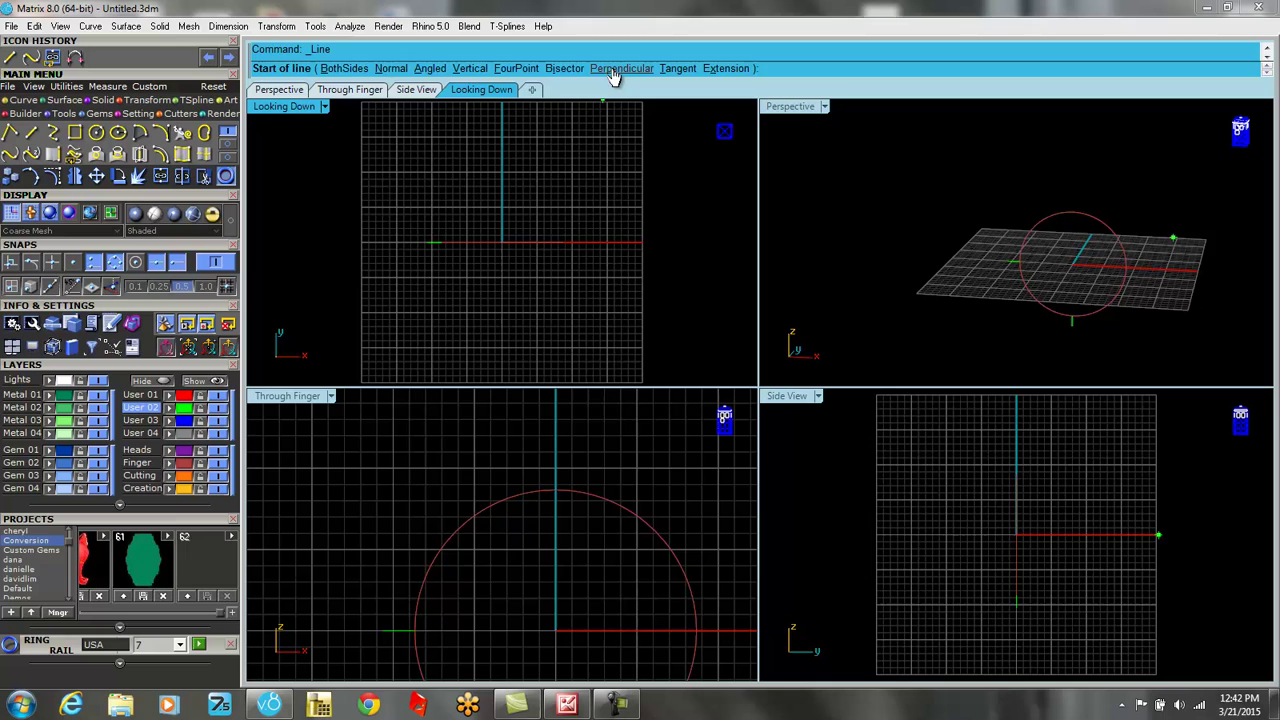
pyautogui.click(614, 68)
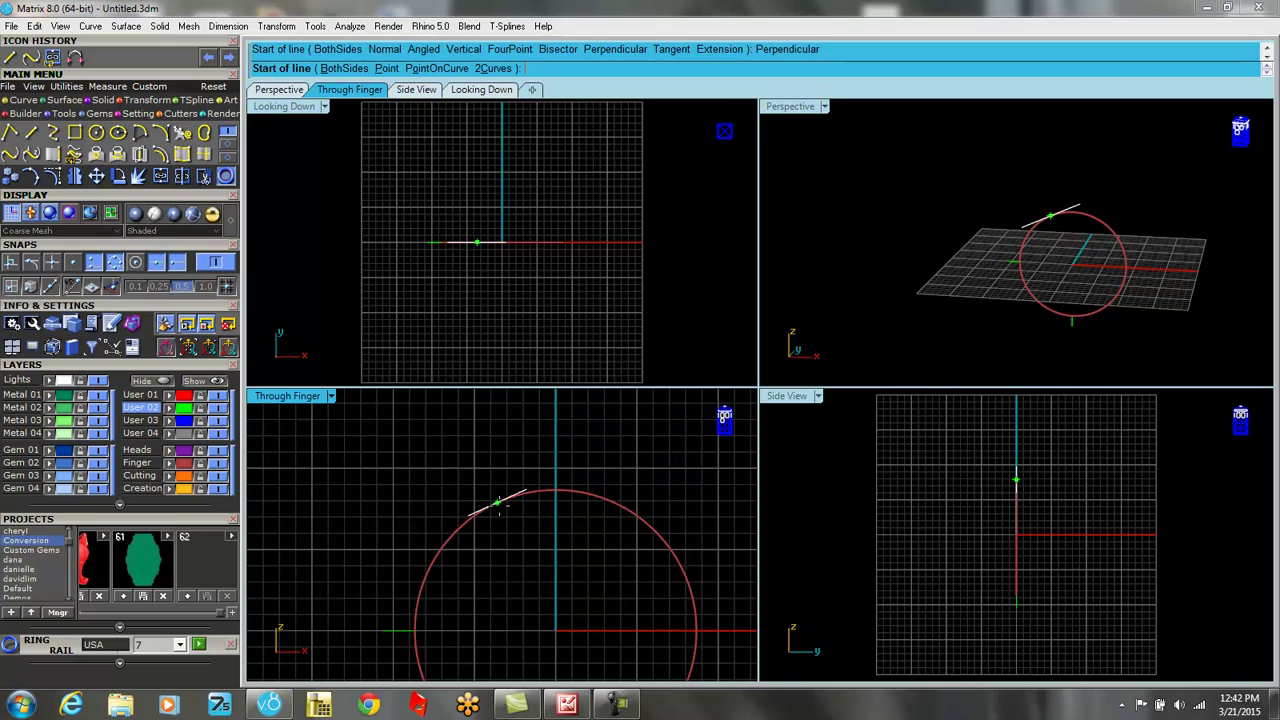
pyautogui.click(489, 506)
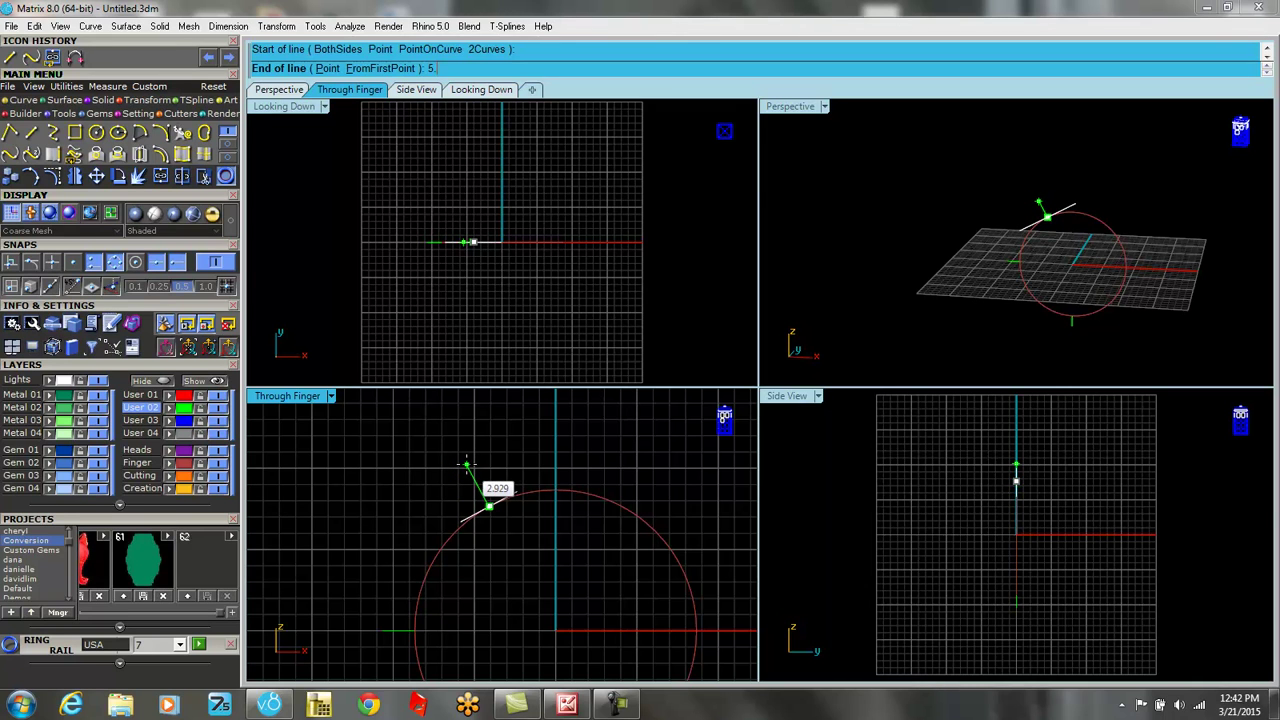
pyautogui.write('5')
pyautogui.press('Return')
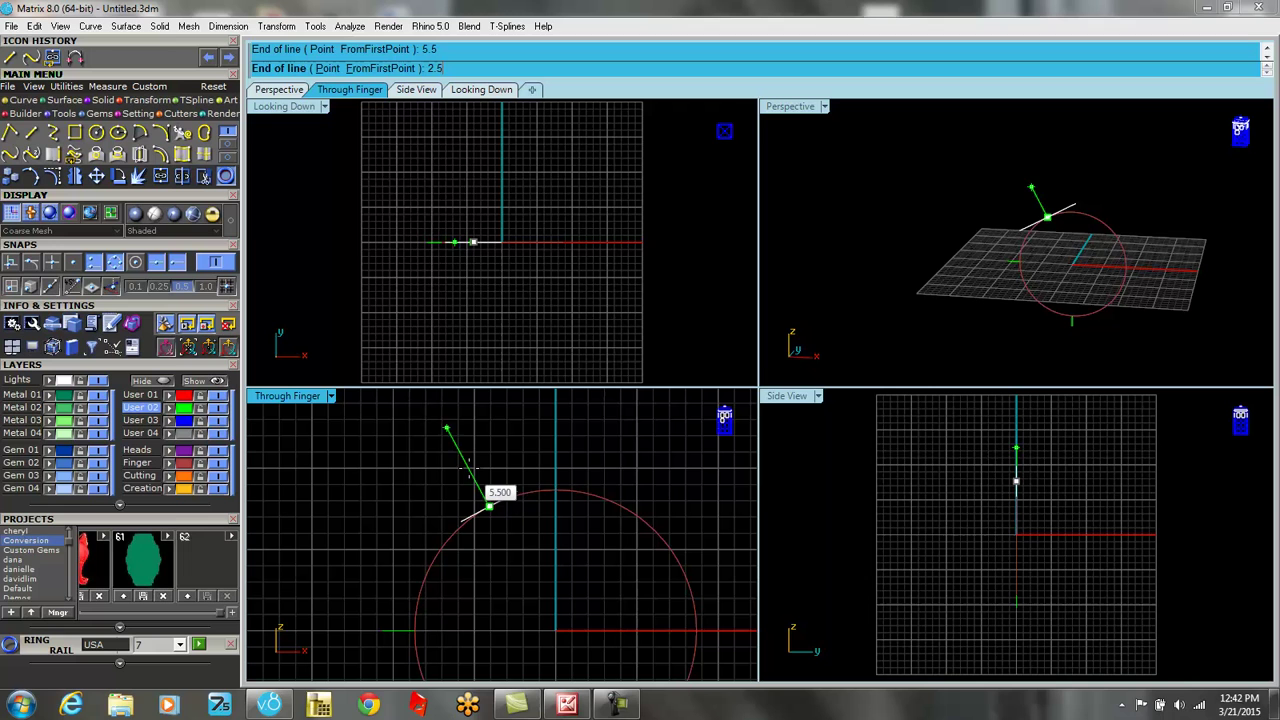
pyautogui.press('Return')
pyautogui.click(468, 462)
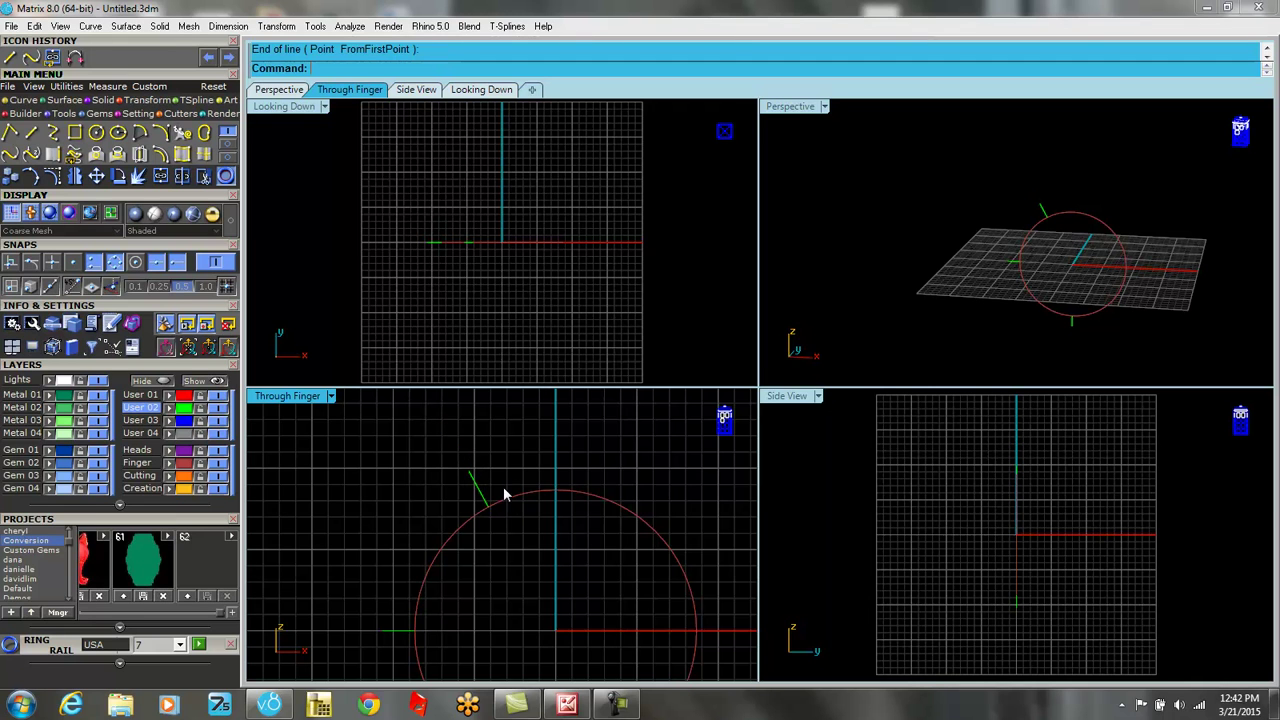
# Make Lights the current layer and place a Smart Target with a horizontal direction at the lower end of the bottom guide line.
pyautogui.scroll(-5, 503, 491)
pyautogui.moveTo(1099, 250); pyautogui.dragTo(1005, 230, button='right')
pyautogui.scroll(4, 1048, 250)
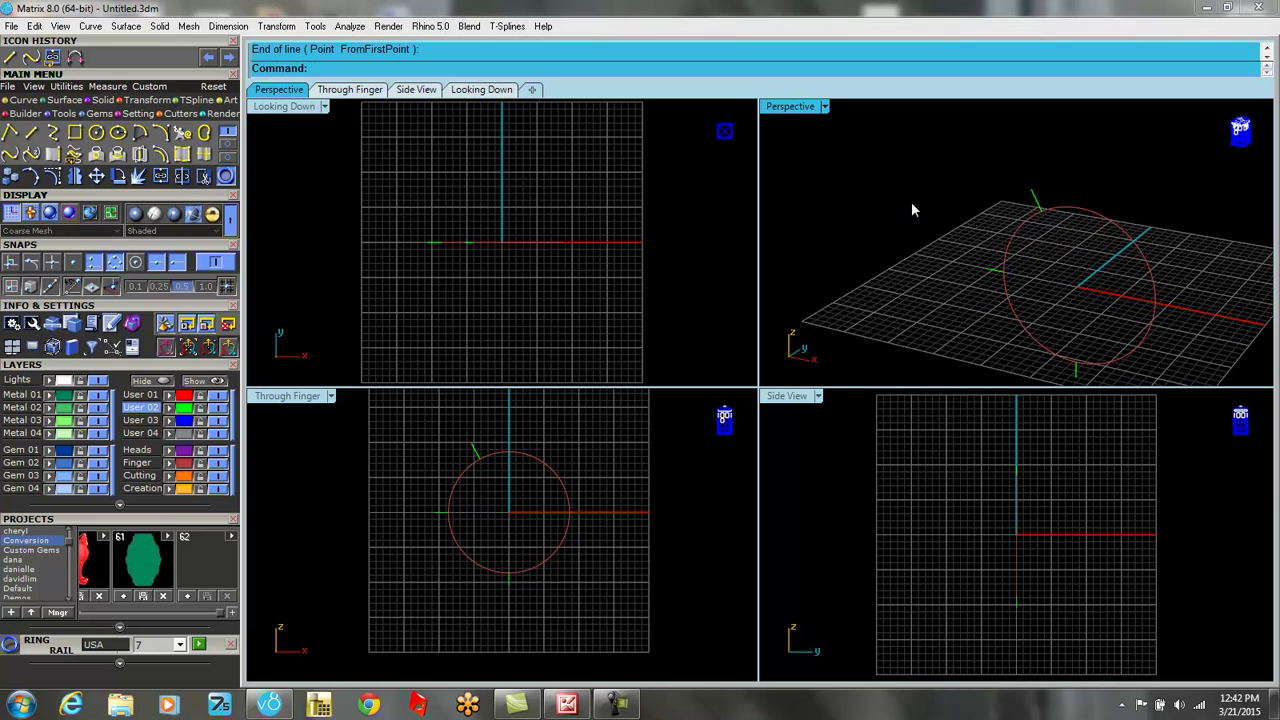
pyautogui.click(64, 113)
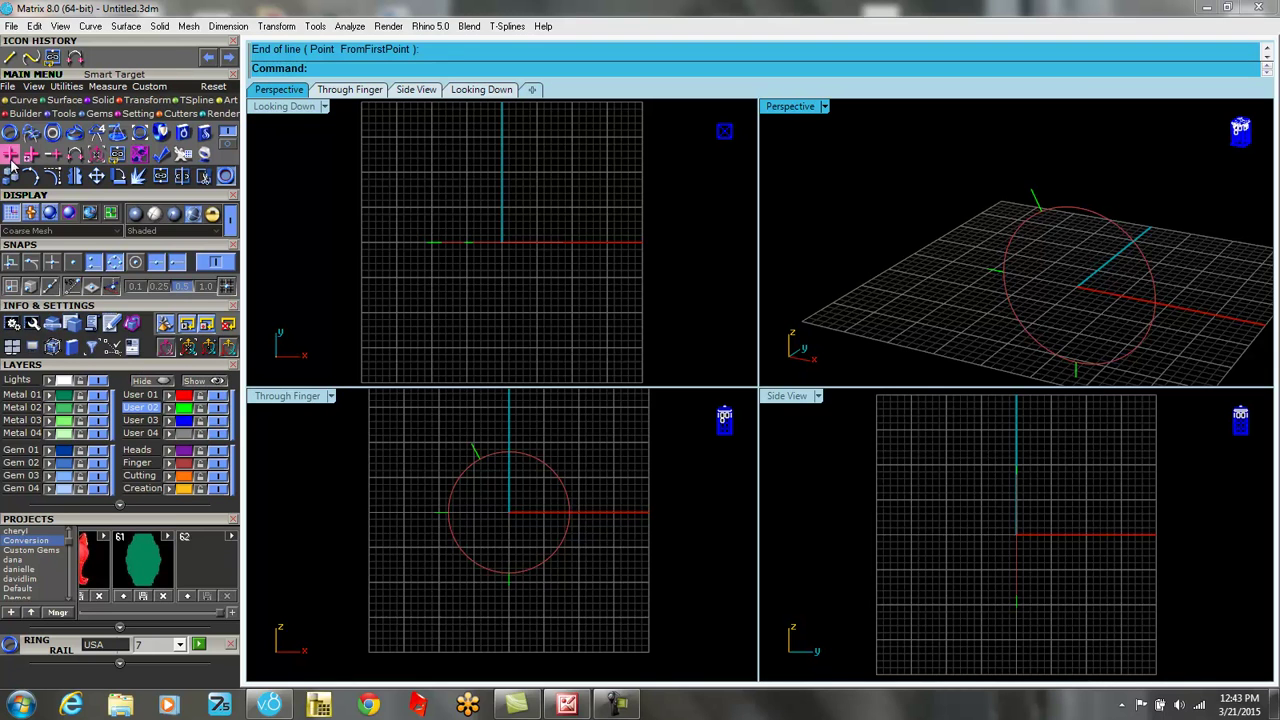
pyautogui.click(13, 157)
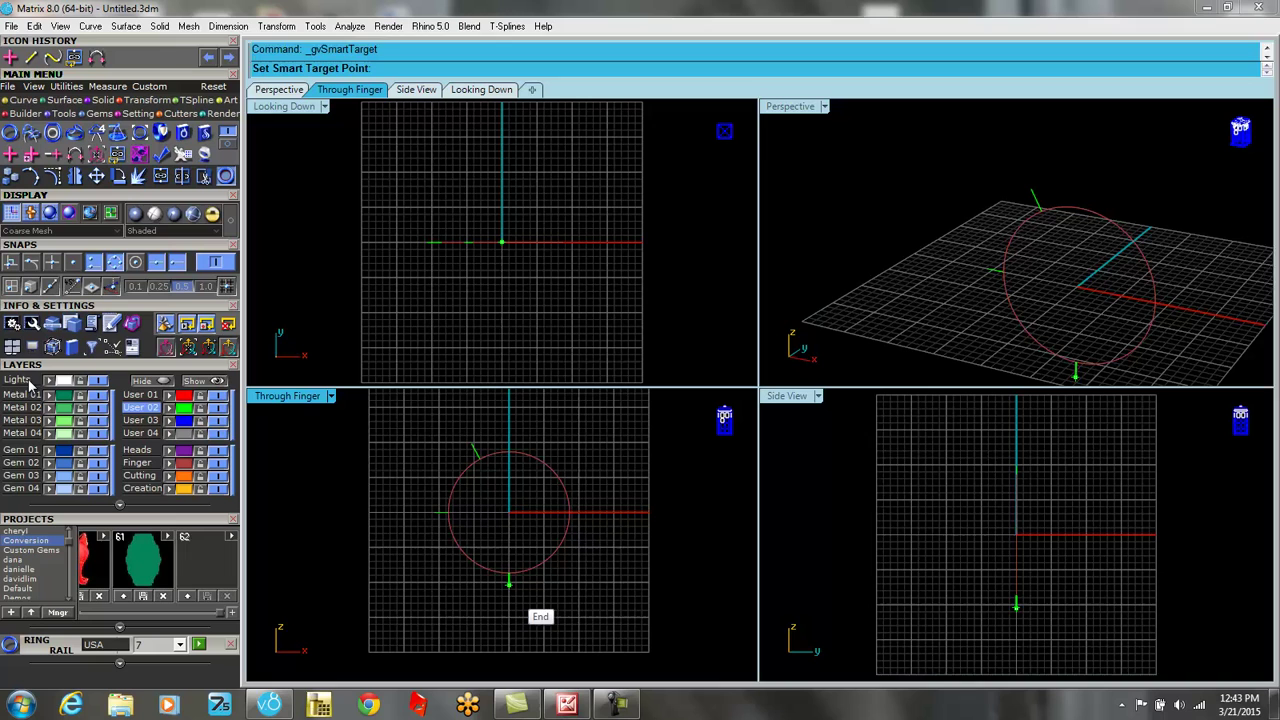
pyautogui.click(30, 383)
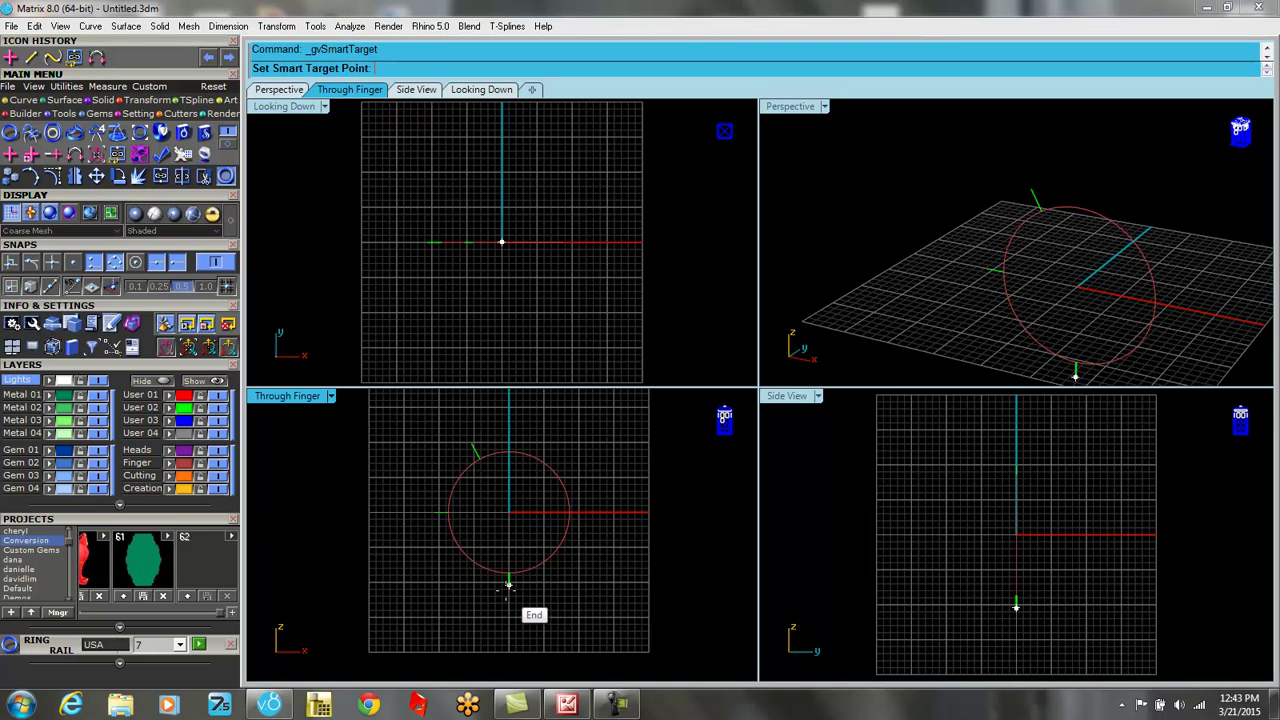
pyautogui.click(508, 585)
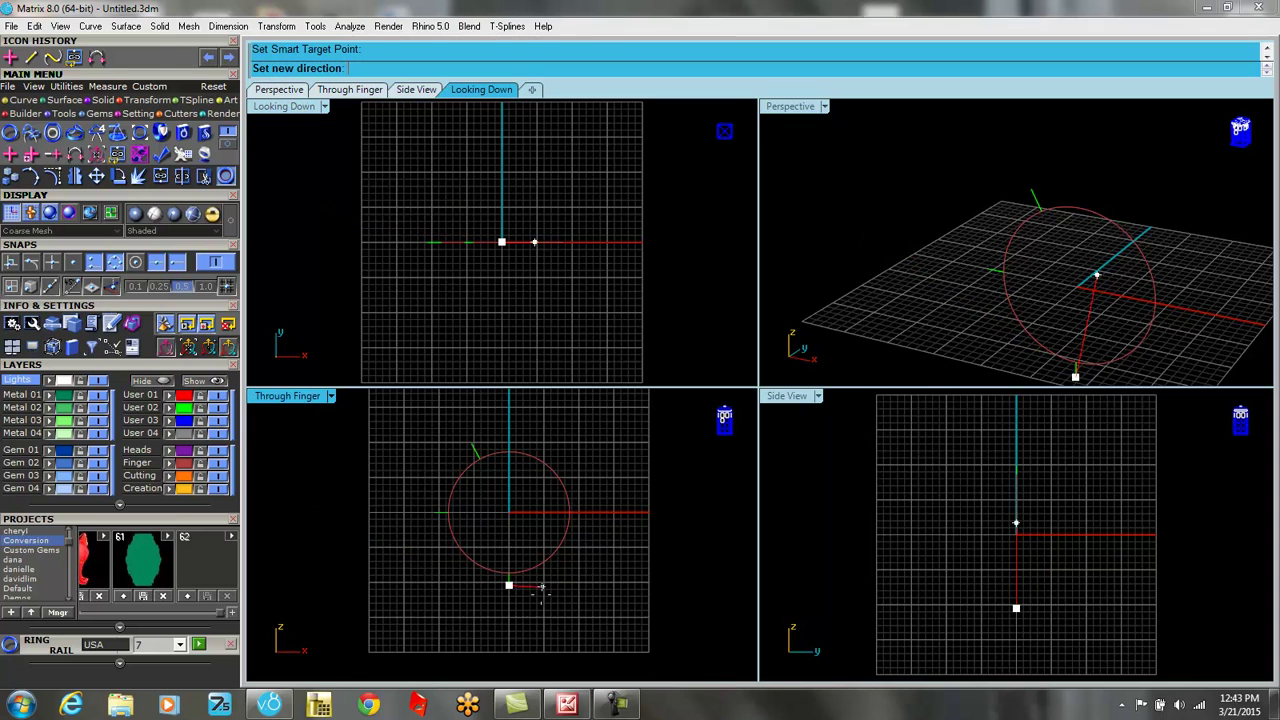
pyautogui.click(469, 594)
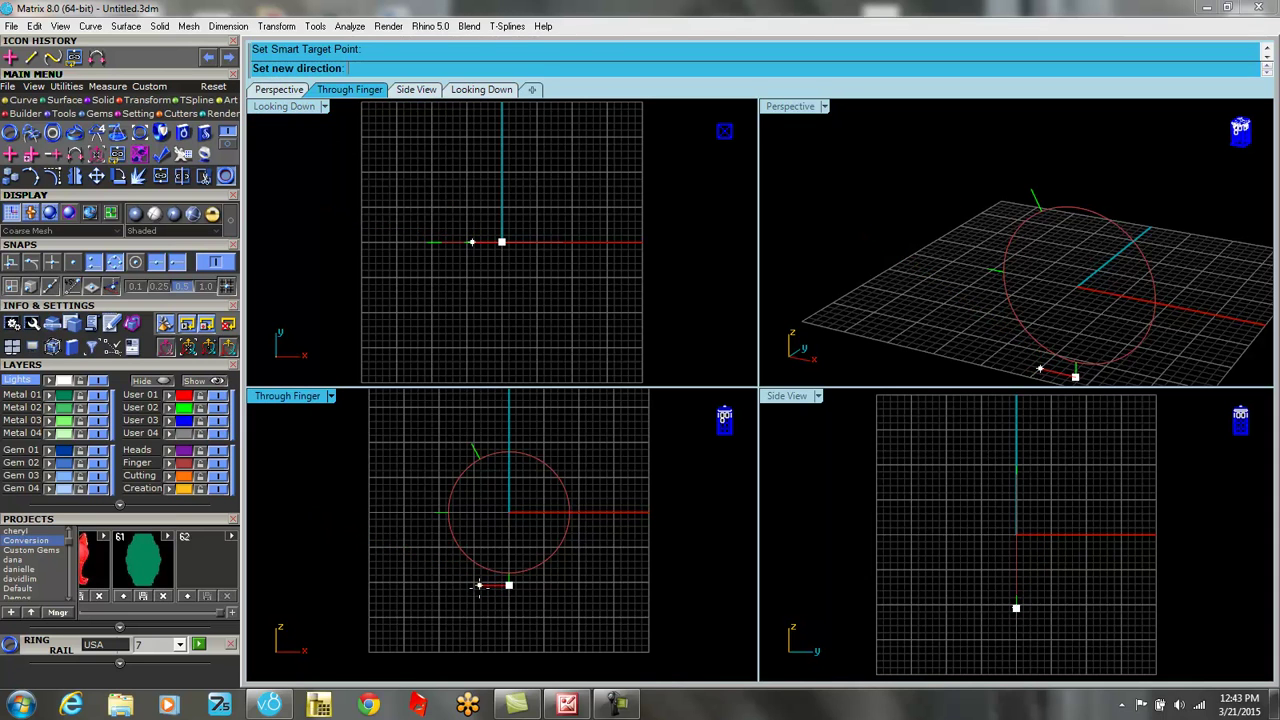
pyautogui.scroll(5, 506, 600)
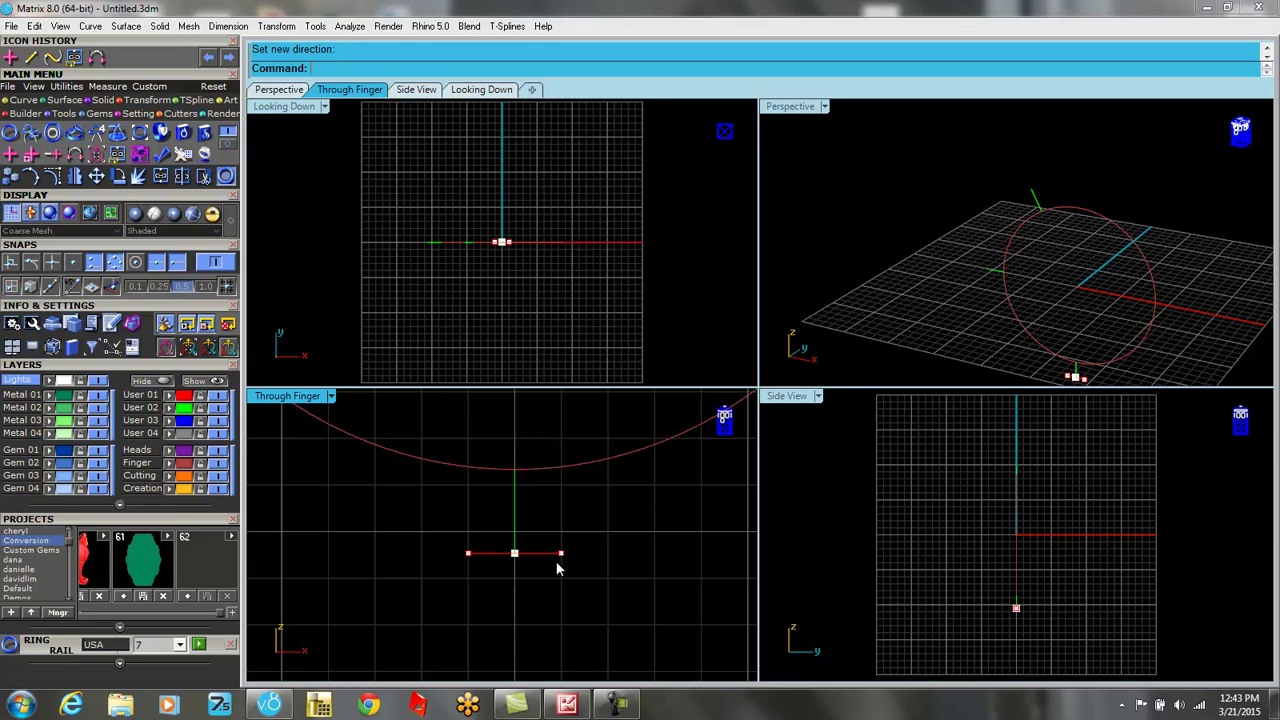
pyautogui.scroll(-6, 633, 598)
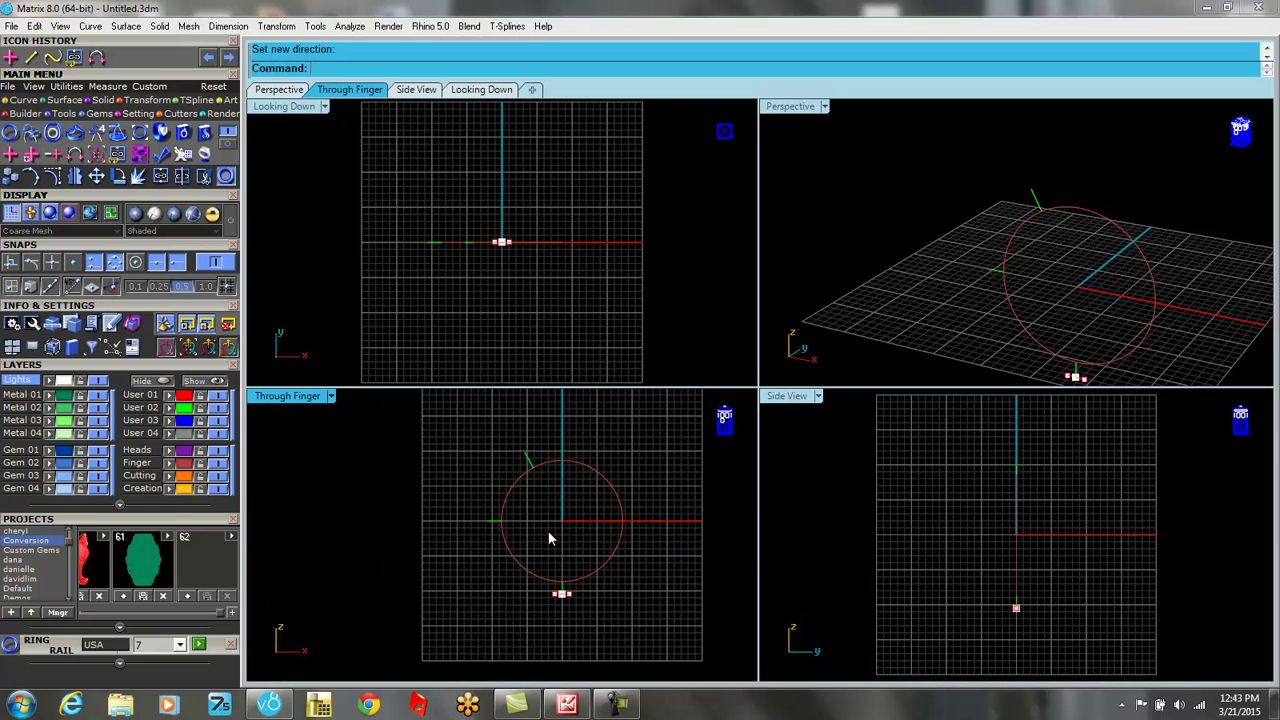
# Place a Smart Target with a vertical direction at the outer end of the left guide line in the Through Finger view.
pyautogui.rightClick(440, 545)
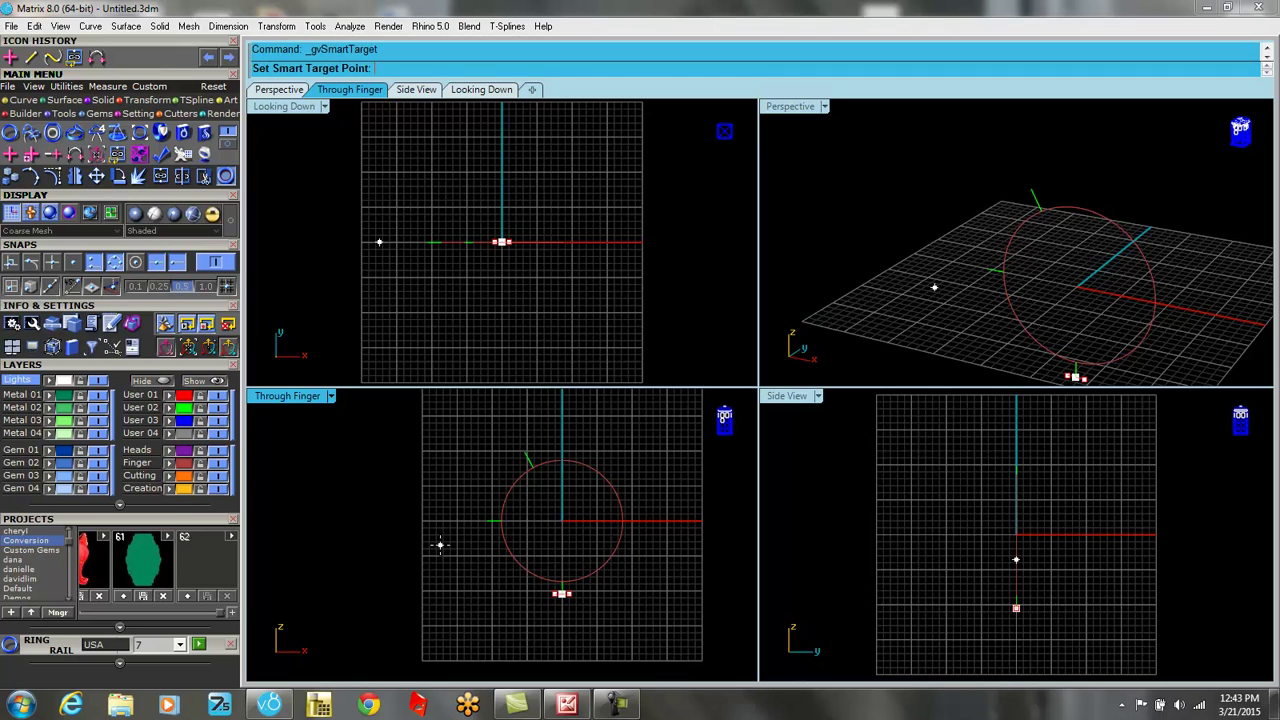
pyautogui.click(485, 518)
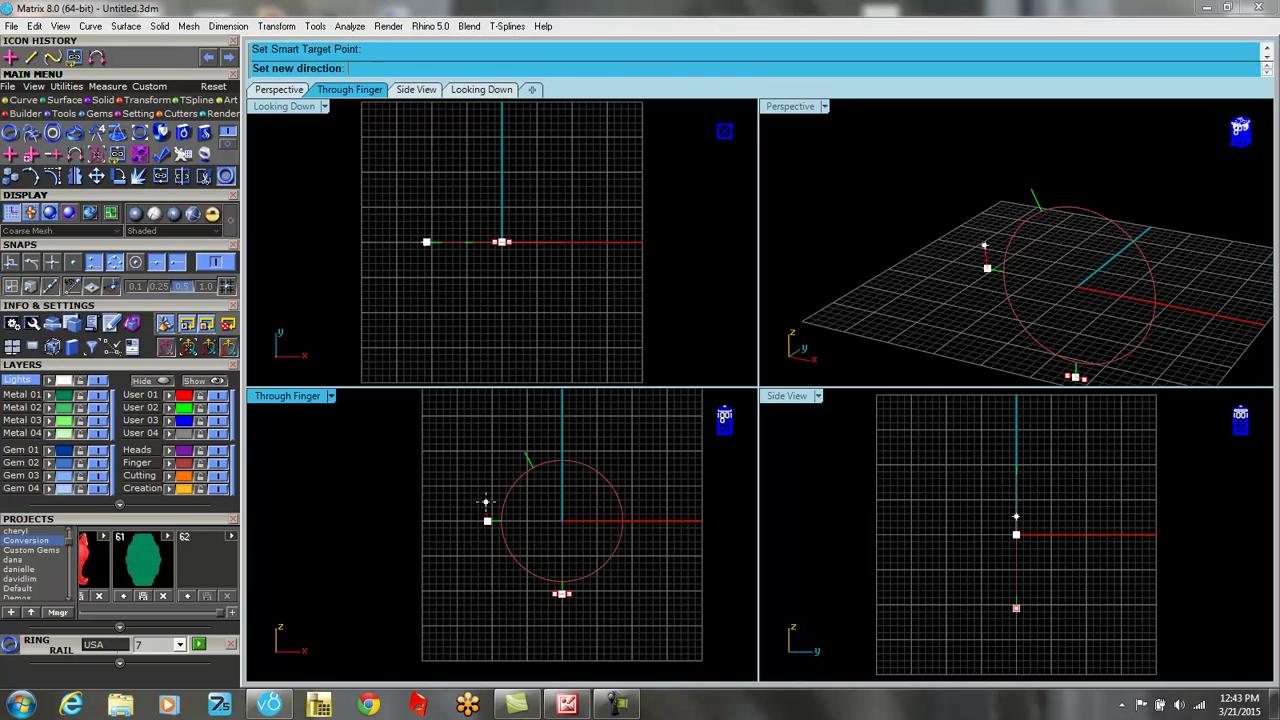
pyautogui.click(487, 506)
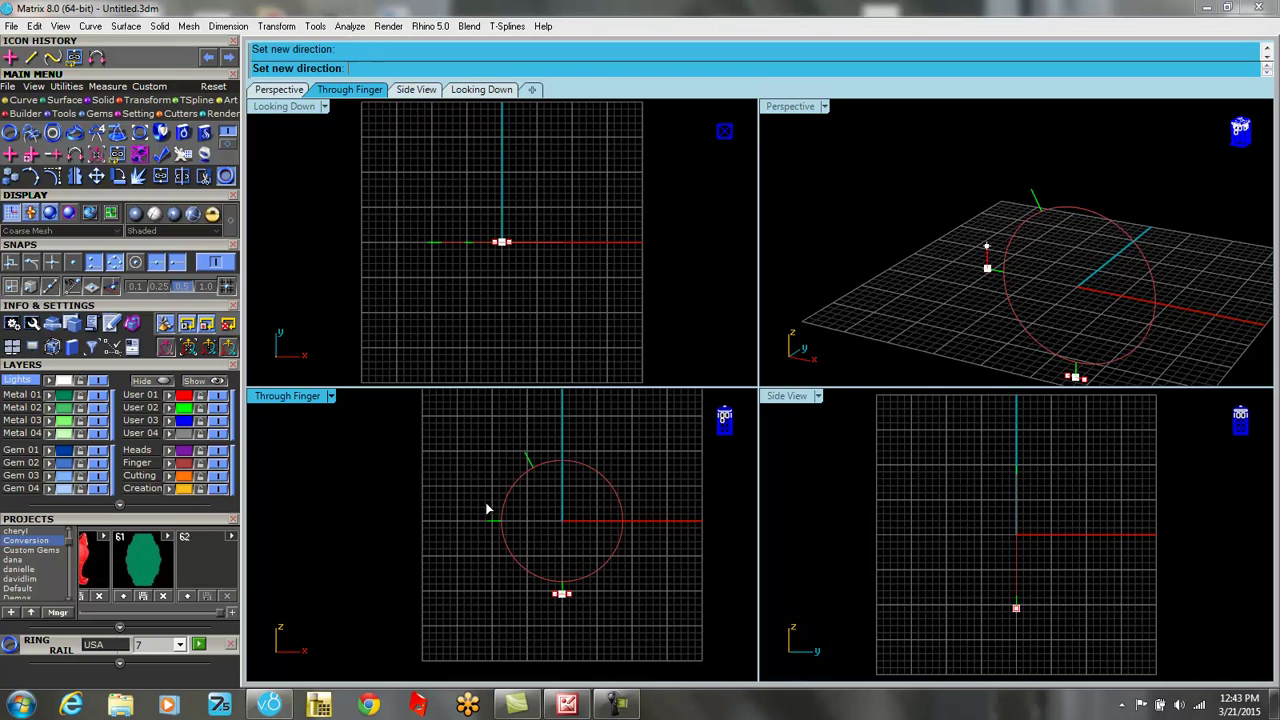
# Place a Smart Target at the outer end of the upper-left guide line, directed diagonally down toward the left guide line.
pyautogui.scroll(4, 527, 462)
pyautogui.press('Return')
pyautogui.click(523, 450)
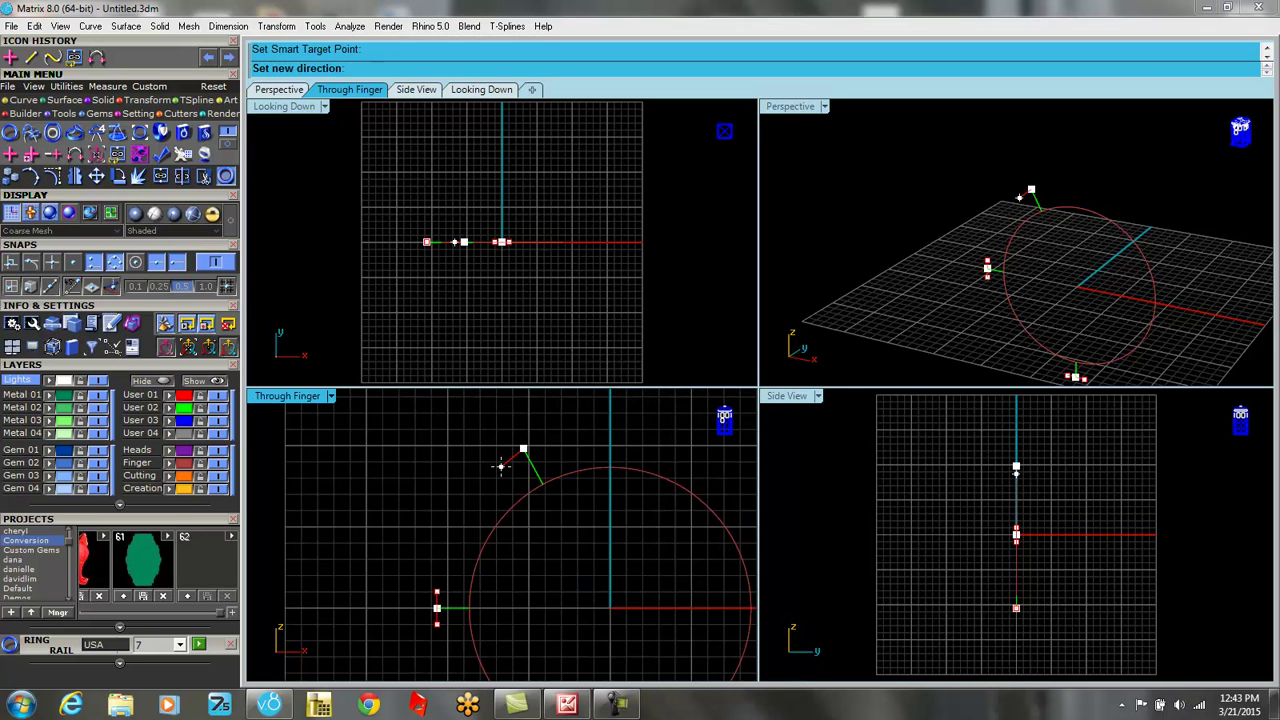
pyautogui.click(501, 466)
pyautogui.scroll(-4, 622, 495)
pyautogui.moveTo(639, 555); pyautogui.dragTo(591, 542, button='right')
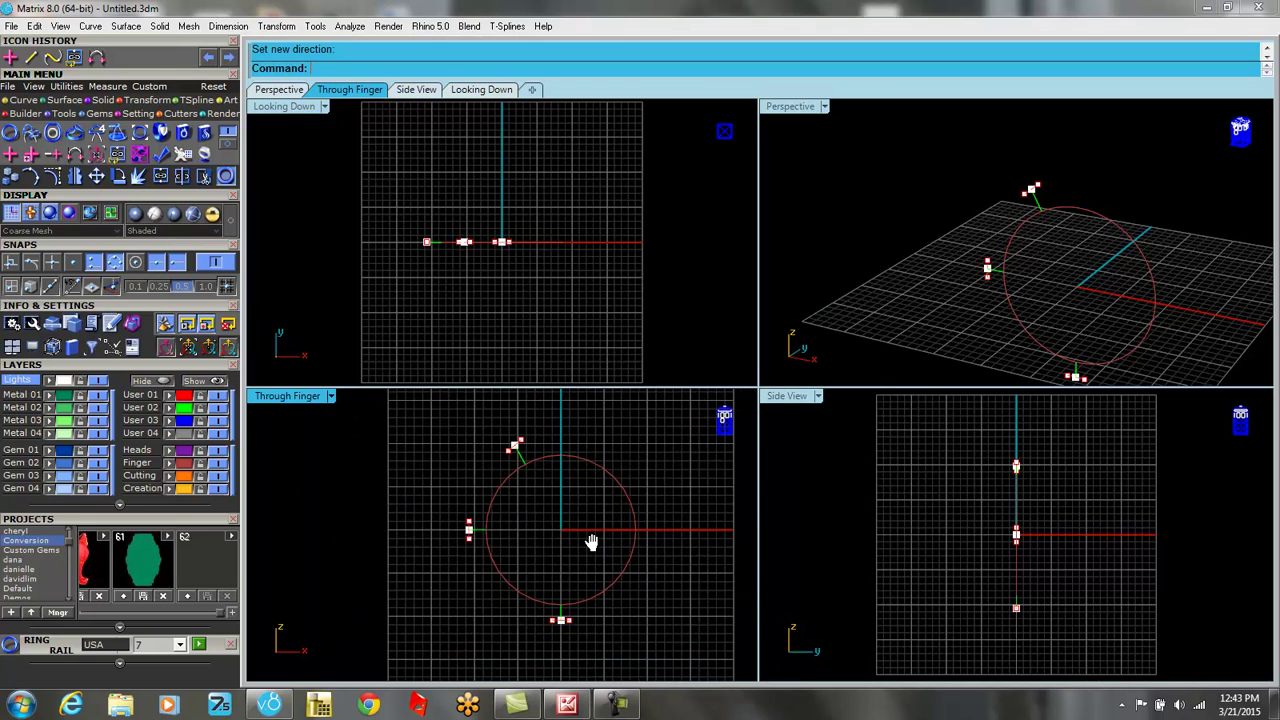
pyautogui.moveTo(968, 225); pyautogui.dragTo(934, 257, button='right')
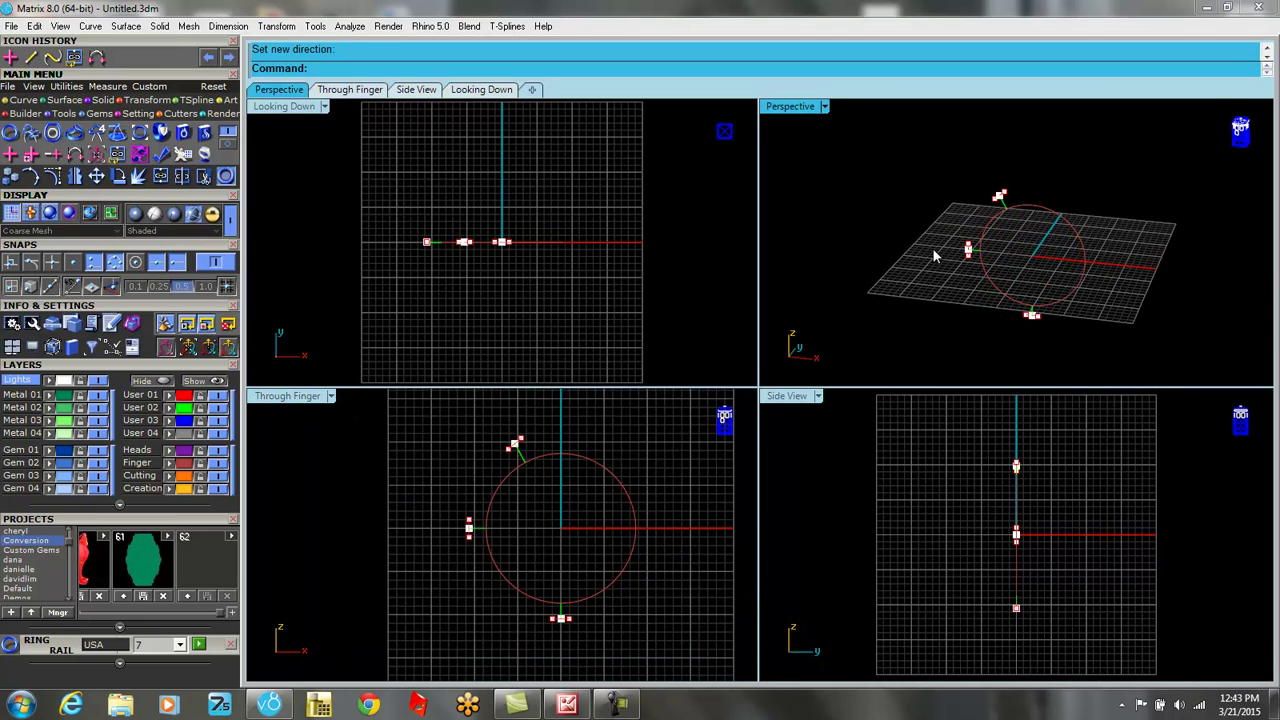
# Maximize the Perspective view and create a Smart Blend from the bottom target's left handle to the left target's lower handle.
pyautogui.doubleClick(786, 108)
pyautogui.moveTo(623, 429); pyautogui.dragTo(638, 392, button='right')
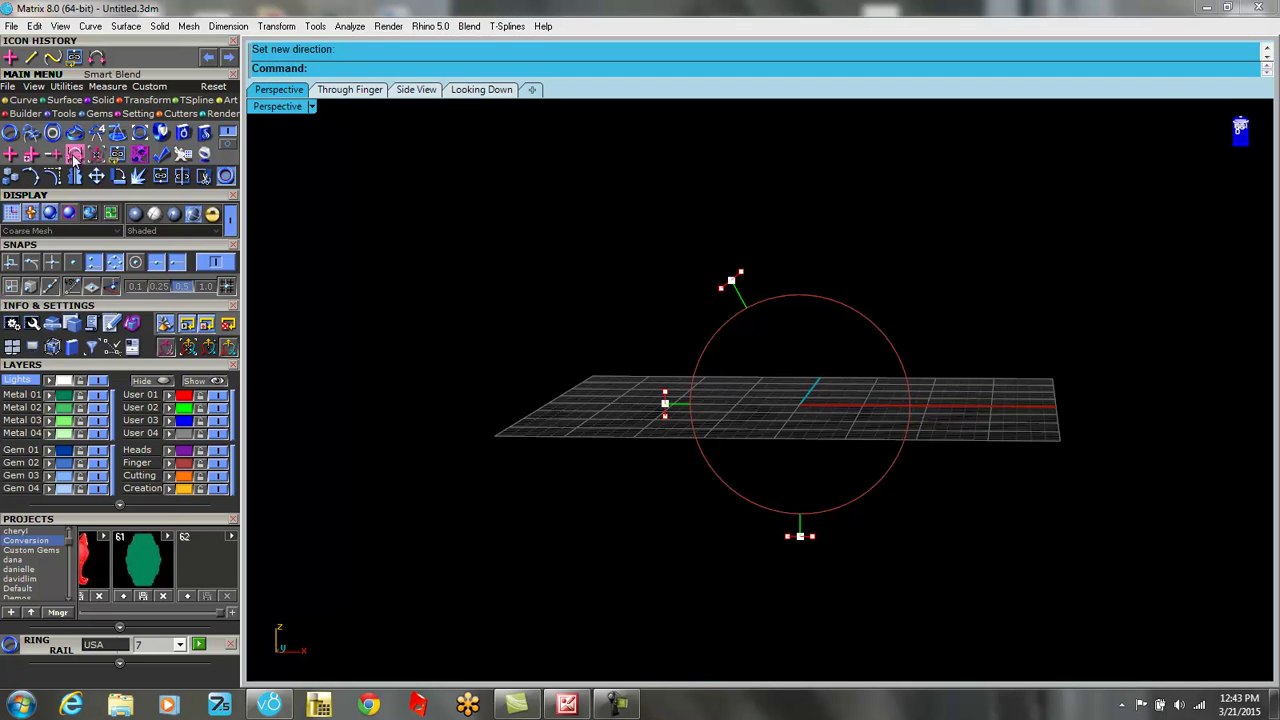
pyautogui.click(75, 157)
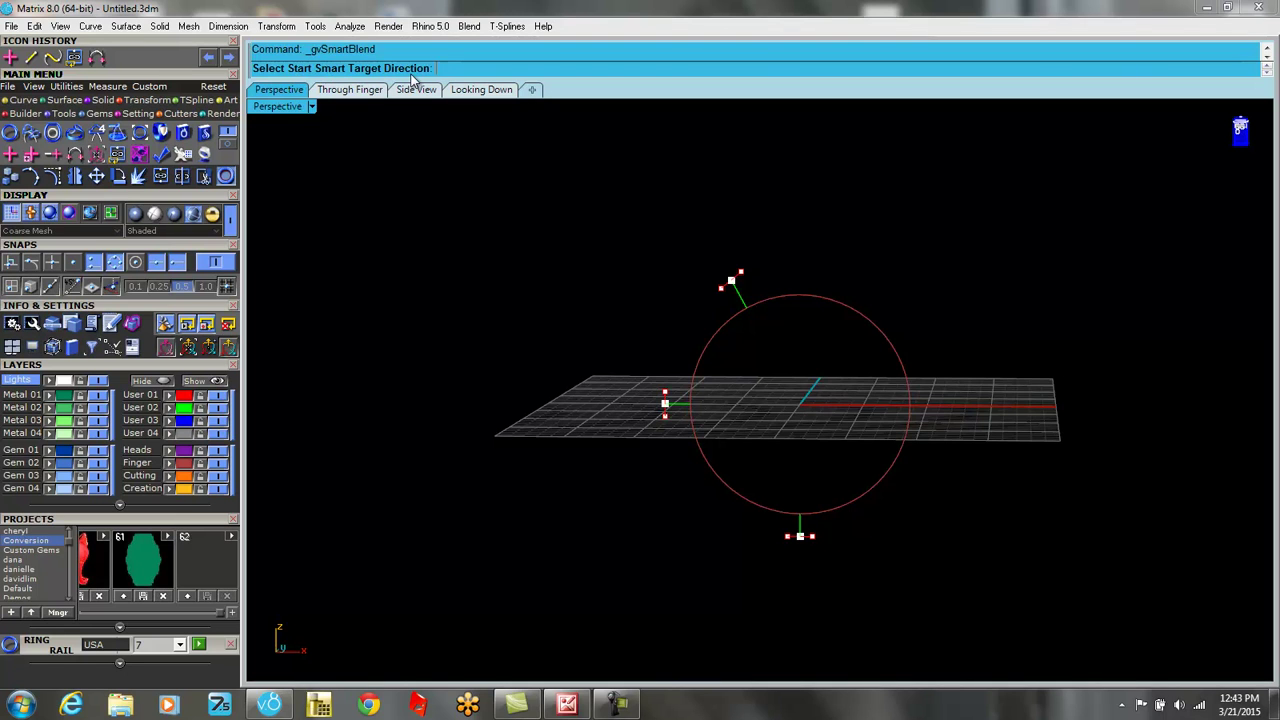
pyautogui.click(786, 538)
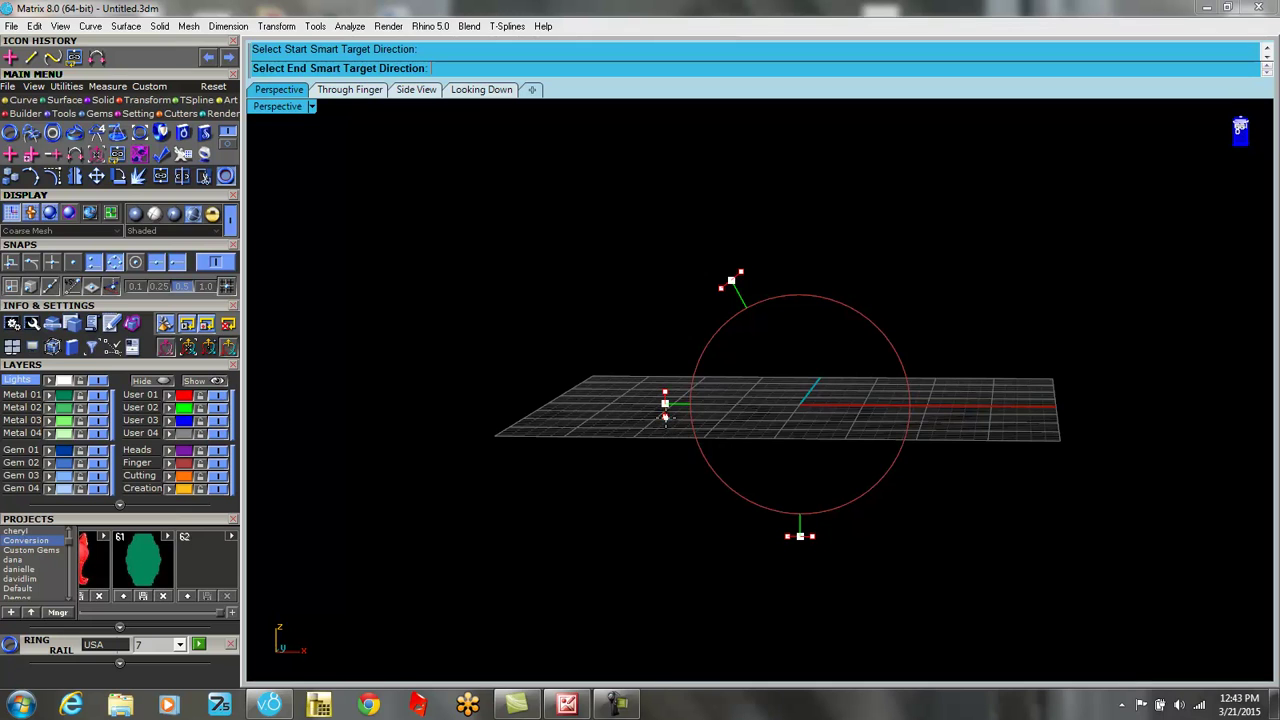
pyautogui.click(665, 416)
# Examine up close how the blend curve follows the direction handles of the bottom Smart Target.
pyautogui.moveTo(697, 540)
pyautogui.mouseDown(button='right')
pyautogui.moveTo(794, 480)
pyautogui.moveTo(711, 539)
pyautogui.mouseUp(button='right')
pyautogui.scroll(6, 795, 375)
pyautogui.scroll(-4, 814, 503)
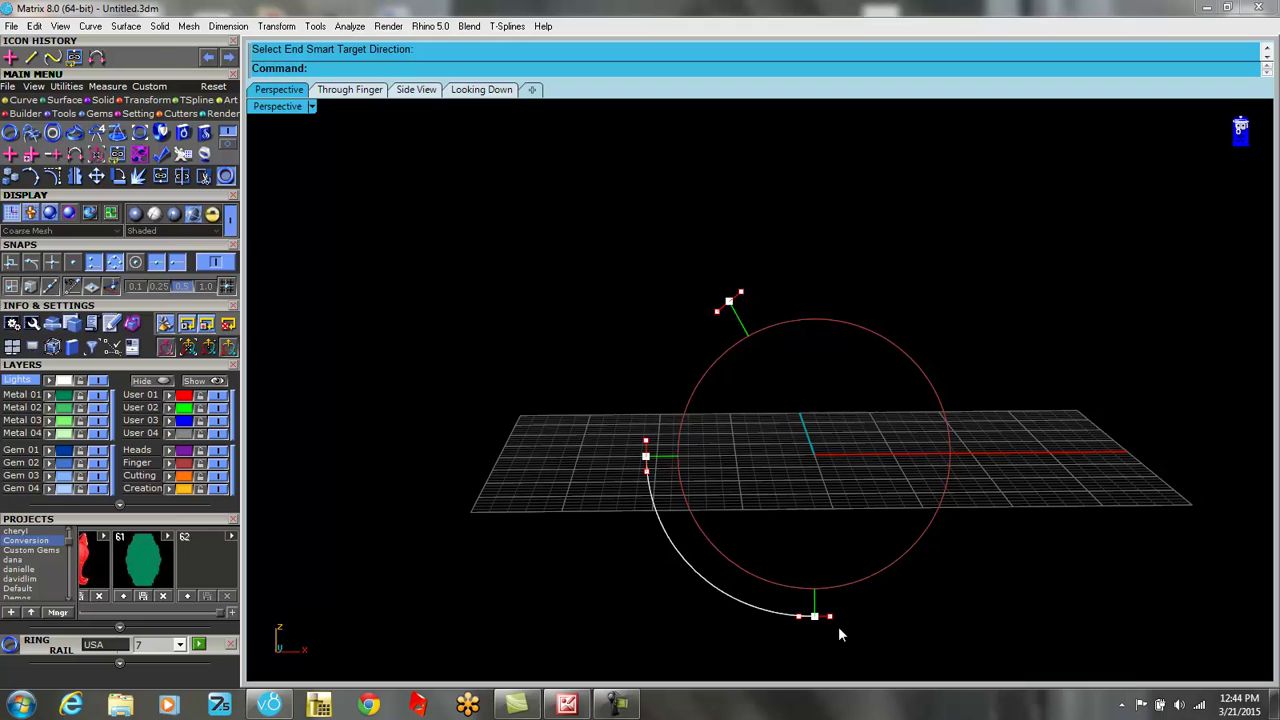
pyautogui.scroll(6, 814, 625)
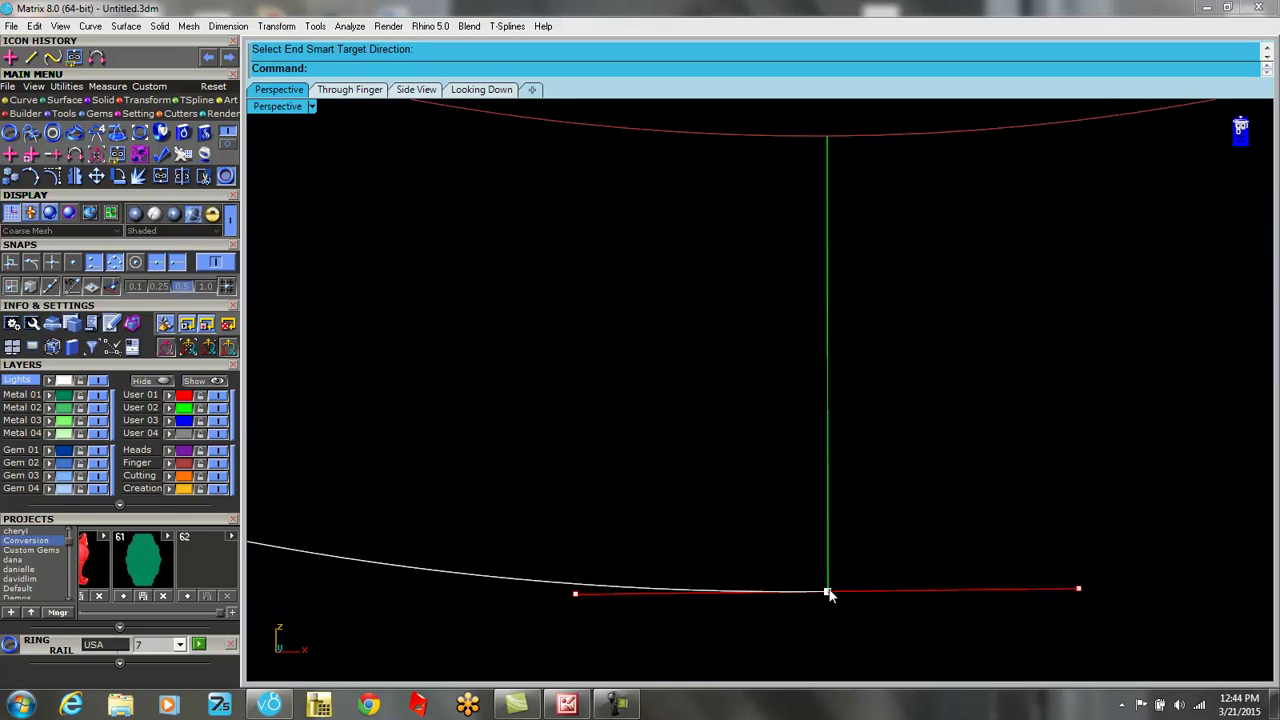
pyautogui.scroll(-8, 832, 598)
pyautogui.scroll(12, 760, 598)
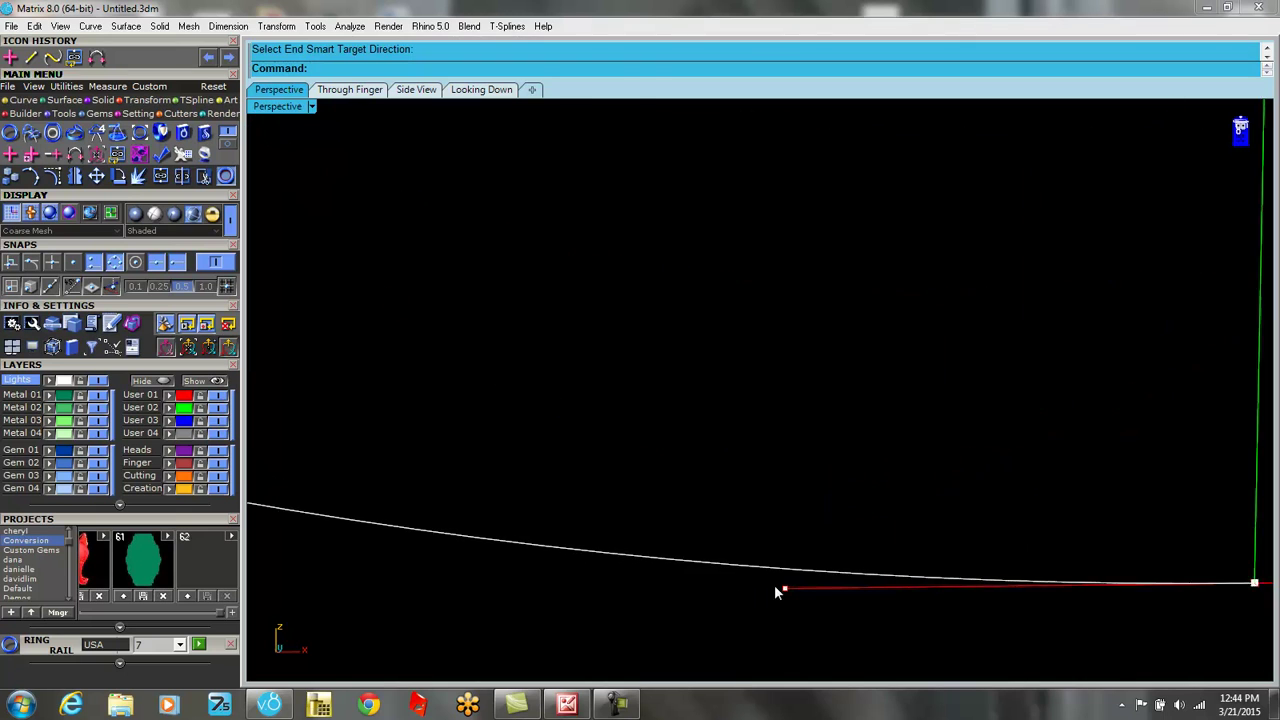
pyautogui.scroll(-1, 801, 621)
pyautogui.scroll(-8, 866, 625)
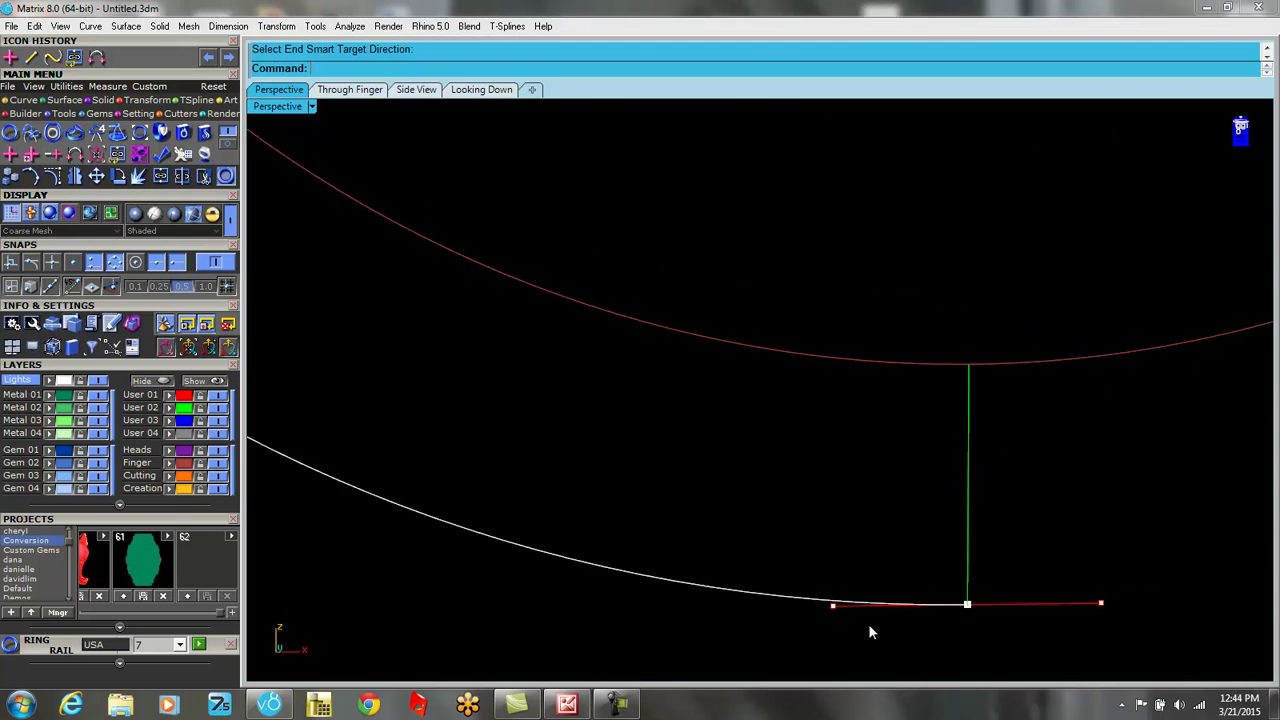
pyautogui.moveTo(815, 445); pyautogui.dragTo(809, 449, button='right')
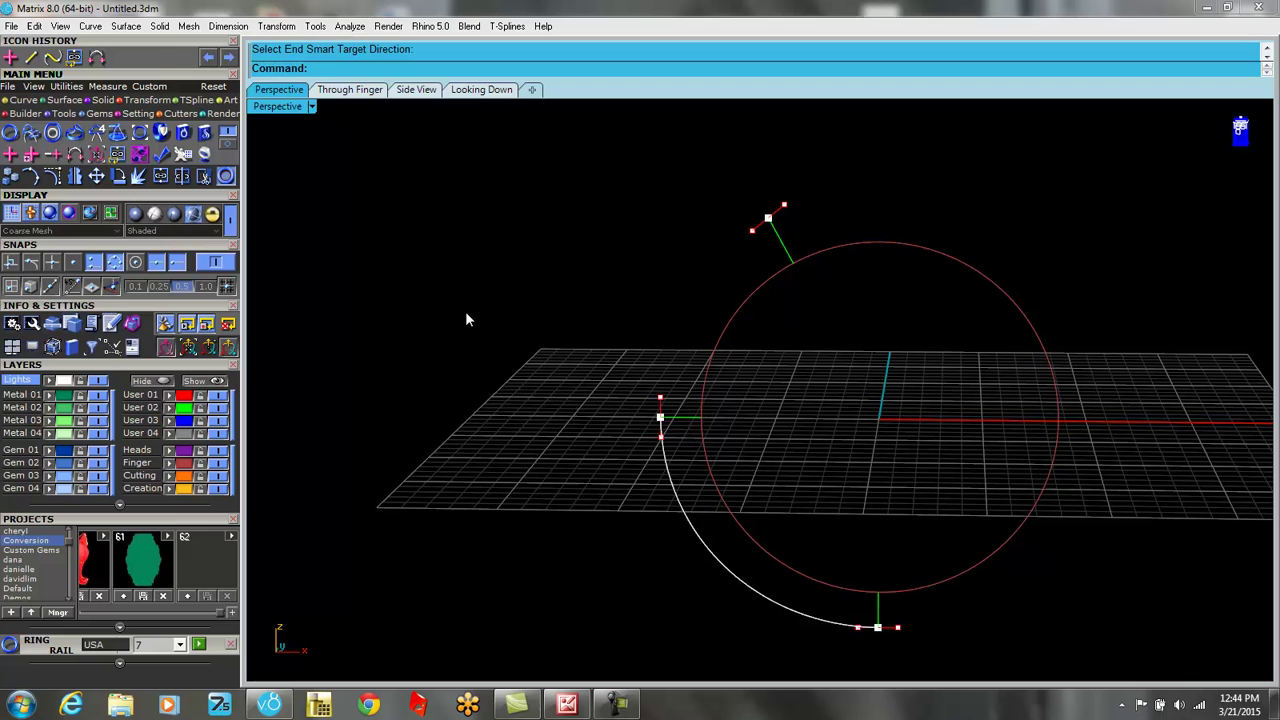
# Create a Smart Blend from the left target's upper handle to the lower handle of the upper-left target.
pyautogui.rightClick(465, 312)
pyautogui.click(660, 397)
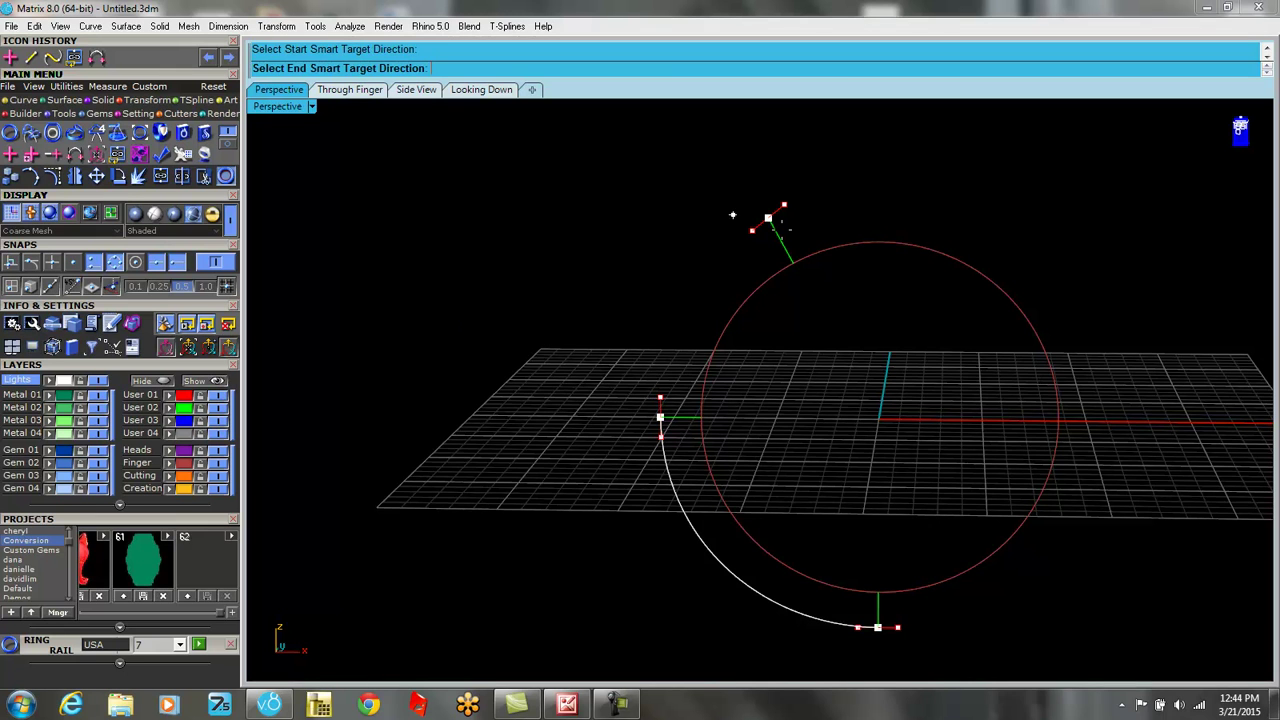
pyautogui.click(750, 234)
pyautogui.moveTo(800, 351); pyautogui.dragTo(801, 395, button='right')
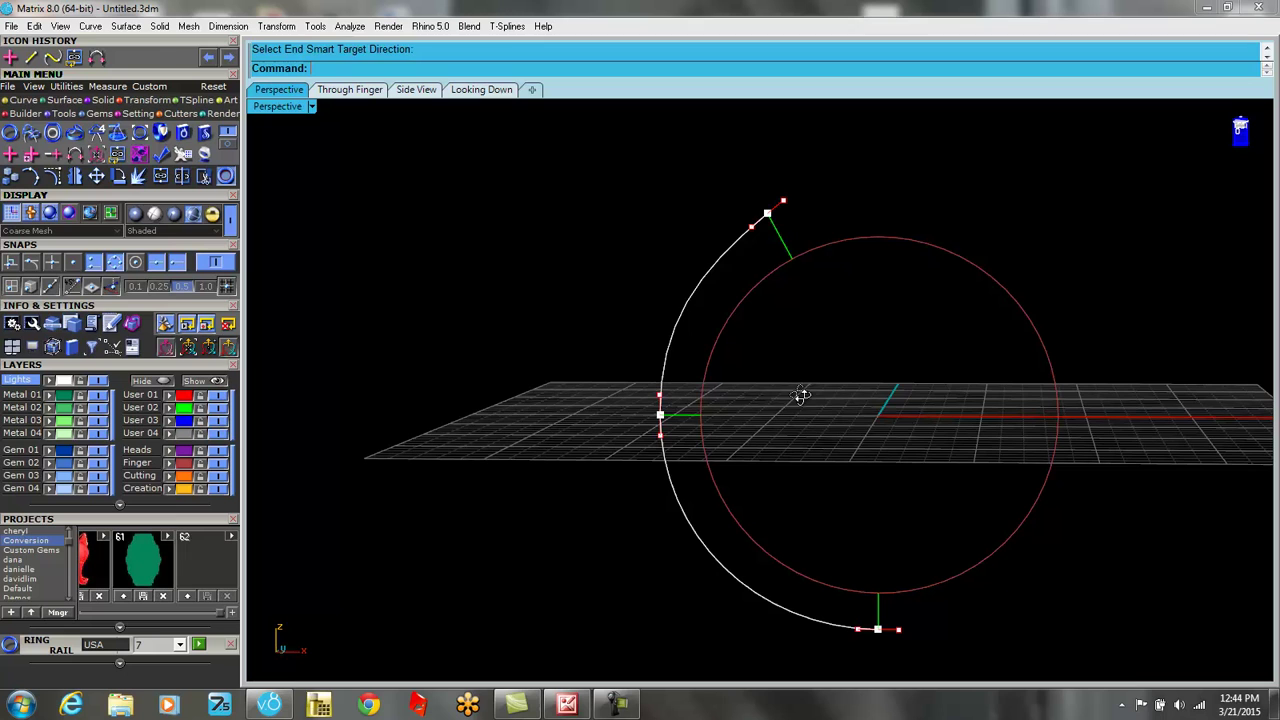
# Select both blend curves, make Metal 01 the current layer and join the curves with history.
pyautogui.click(689, 304)
pyautogui.click(694, 537)
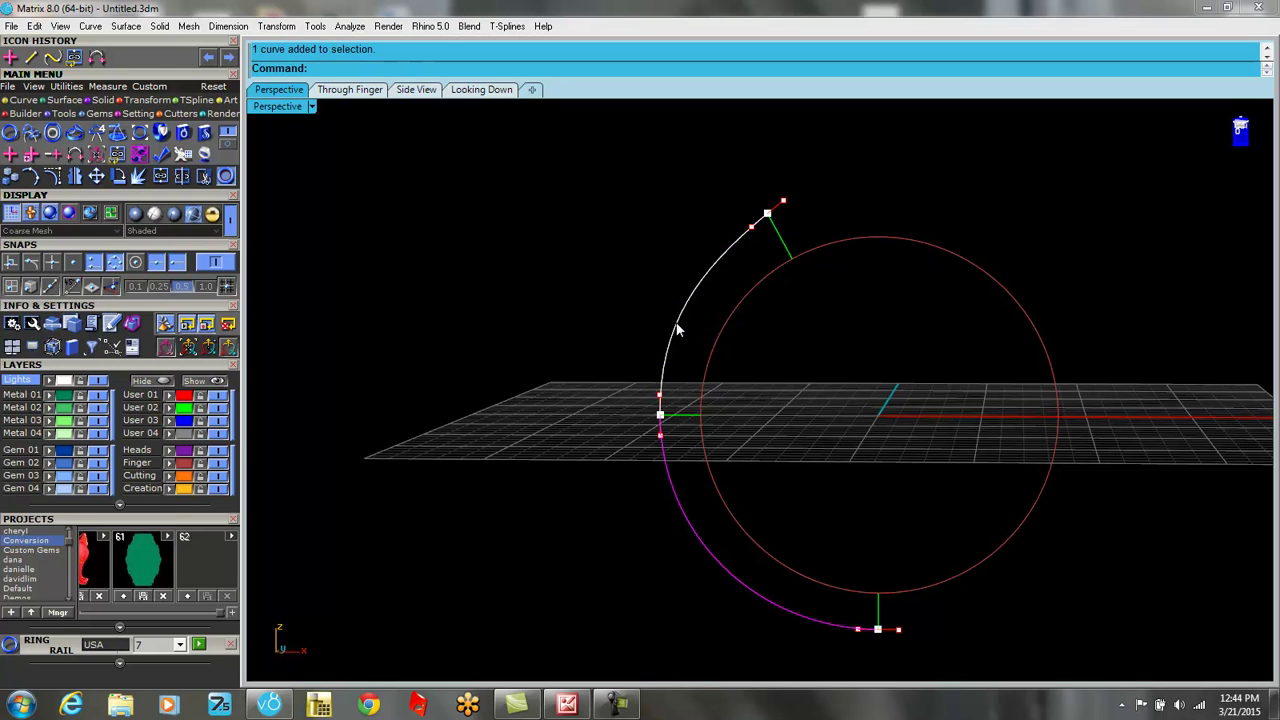
pyautogui.click(677, 332)
pyautogui.click(698, 548)
pyautogui.click(672, 331)
pyautogui.moveTo(808, 366); pyautogui.dragTo(766, 386, button='right')
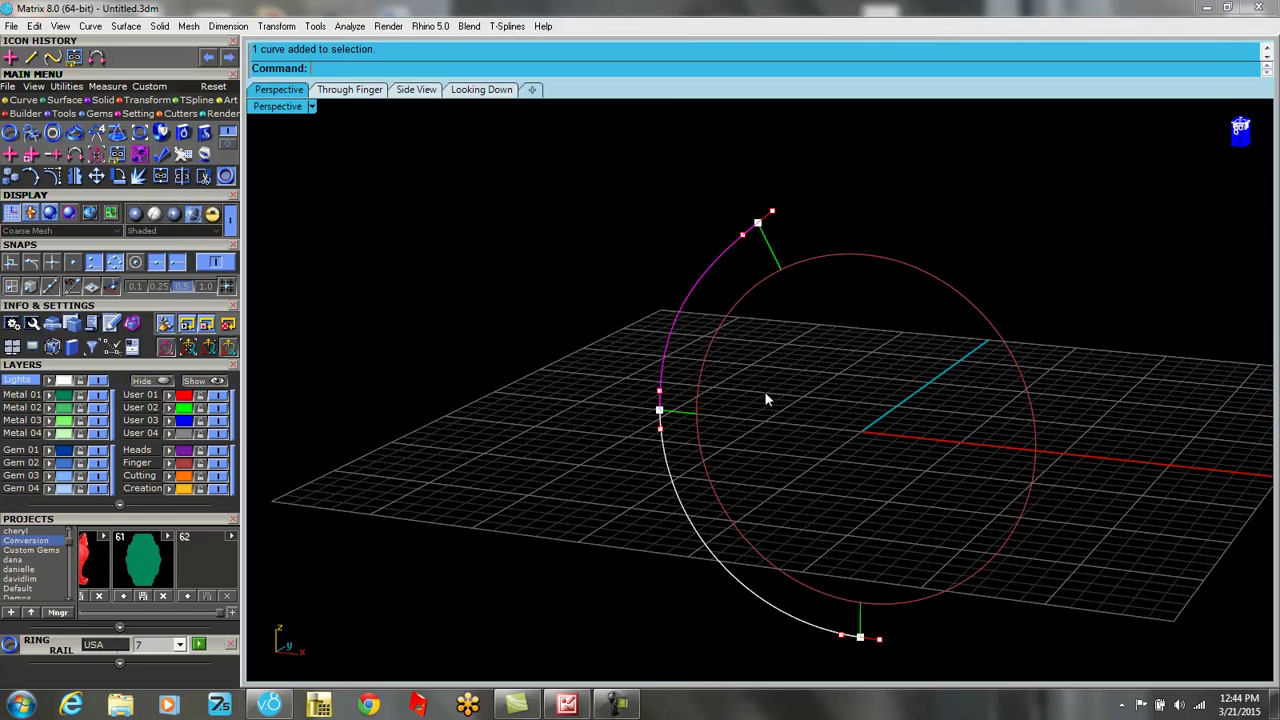
pyautogui.keyDown('shift'); pyautogui.click(699, 540); pyautogui.keyUp('shift')
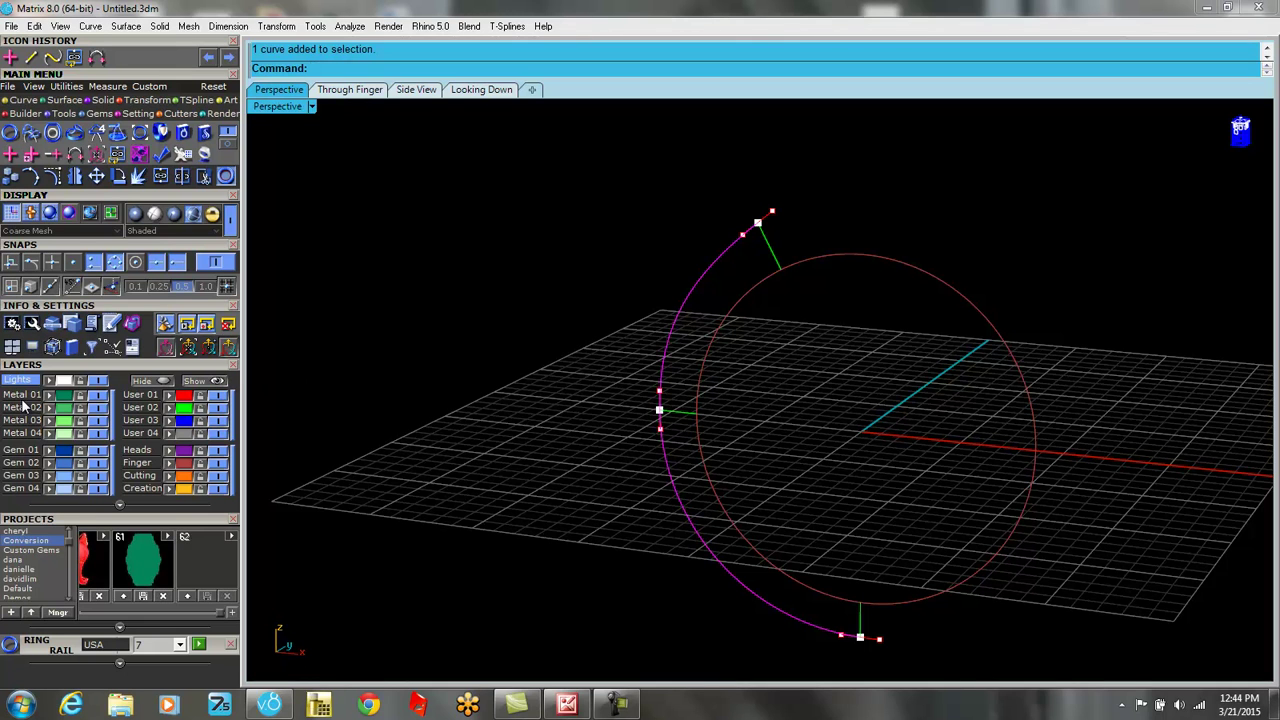
pyautogui.click(22, 396)
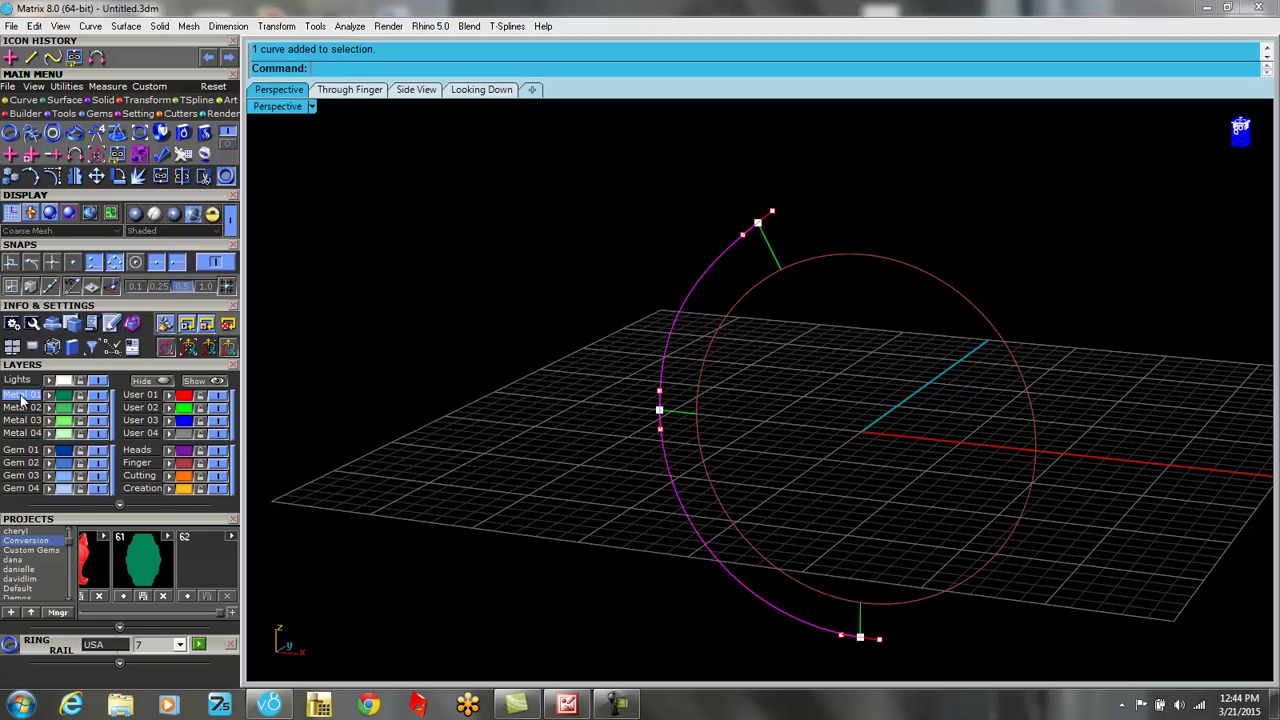
pyautogui.click(117, 156)
# Select the joined Metal 01 curve and mirror a copy of it across the Y axis.
pyautogui.click(694, 296)
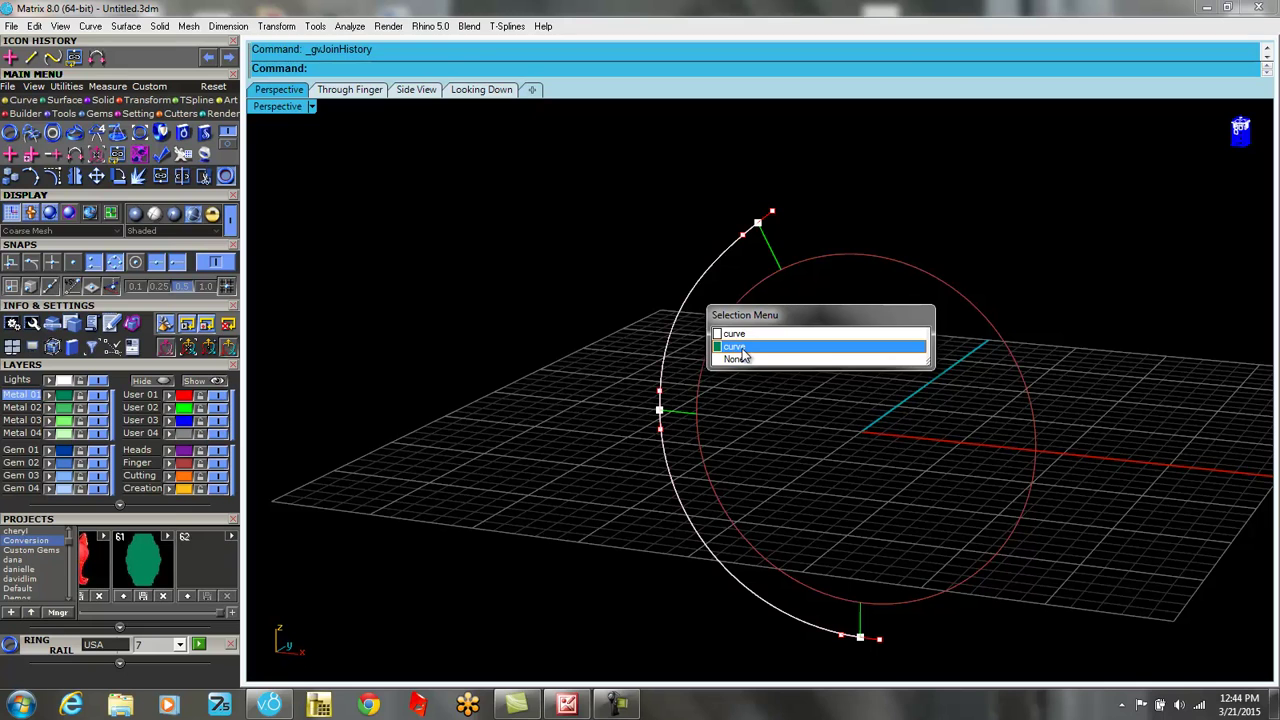
pyautogui.click(742, 347)
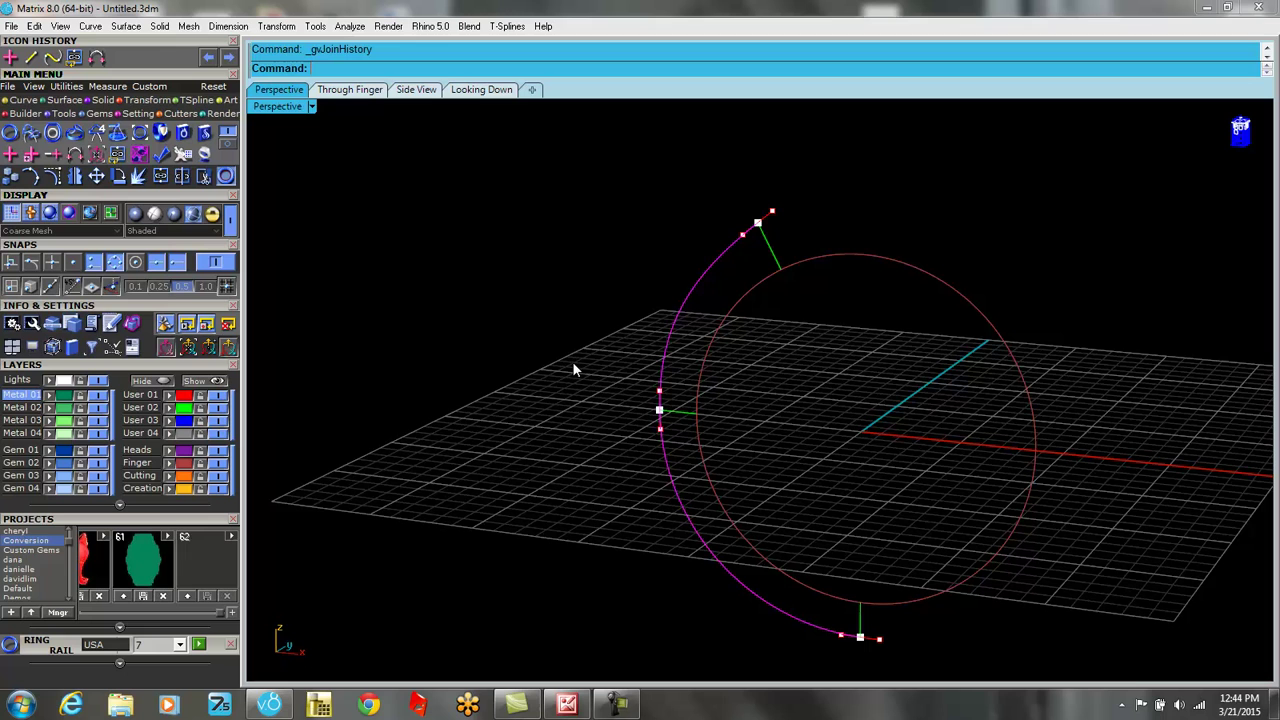
pyautogui.click(670, 337)
pyautogui.click(720, 386)
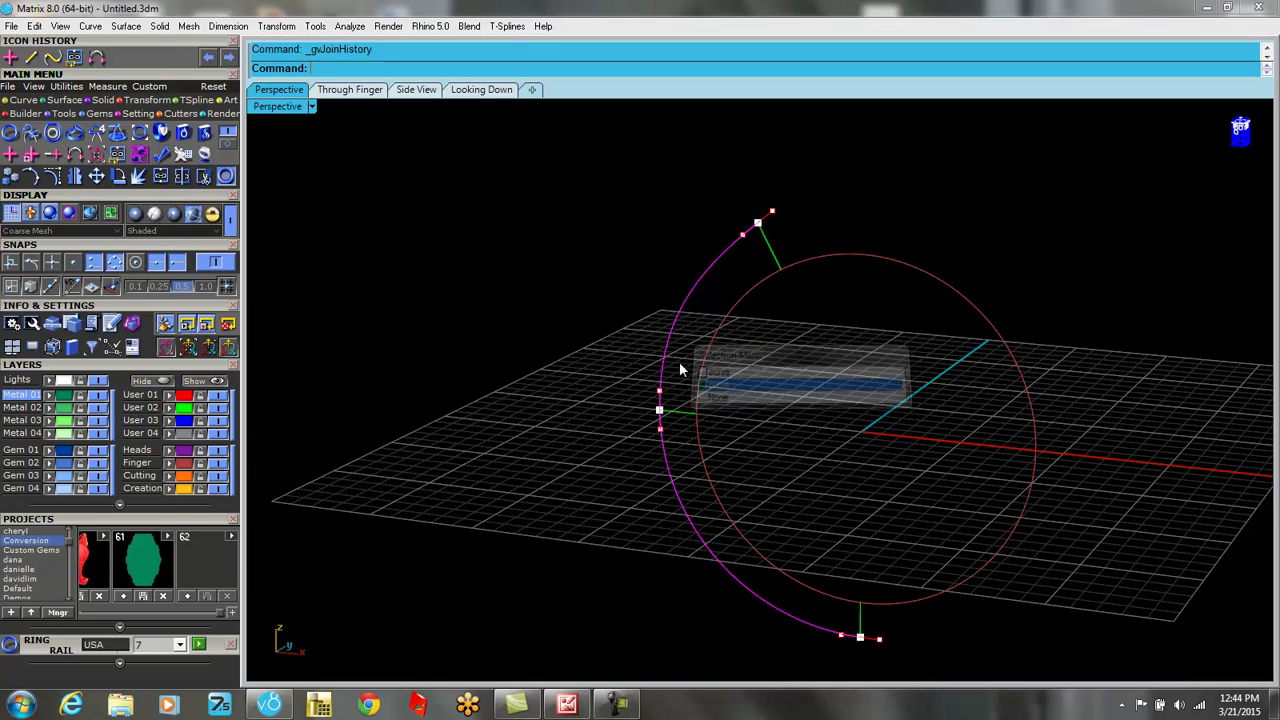
pyautogui.click(75, 176)
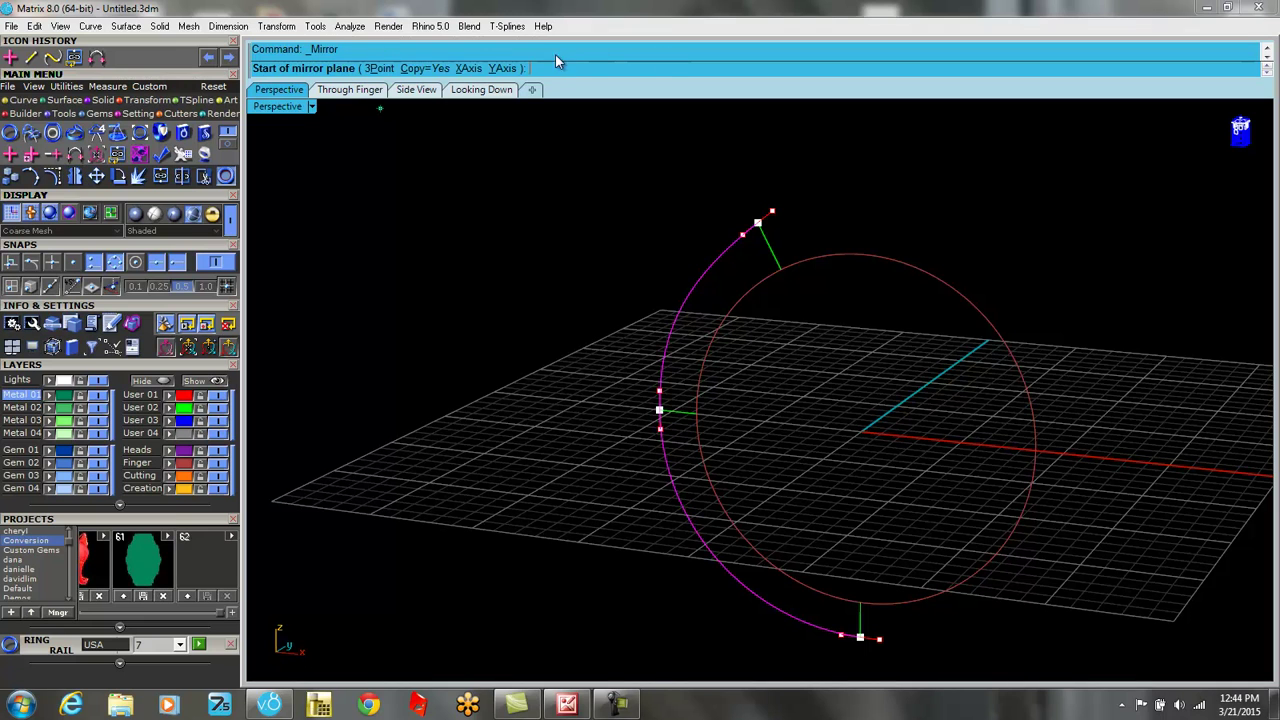
pyautogui.click(501, 69)
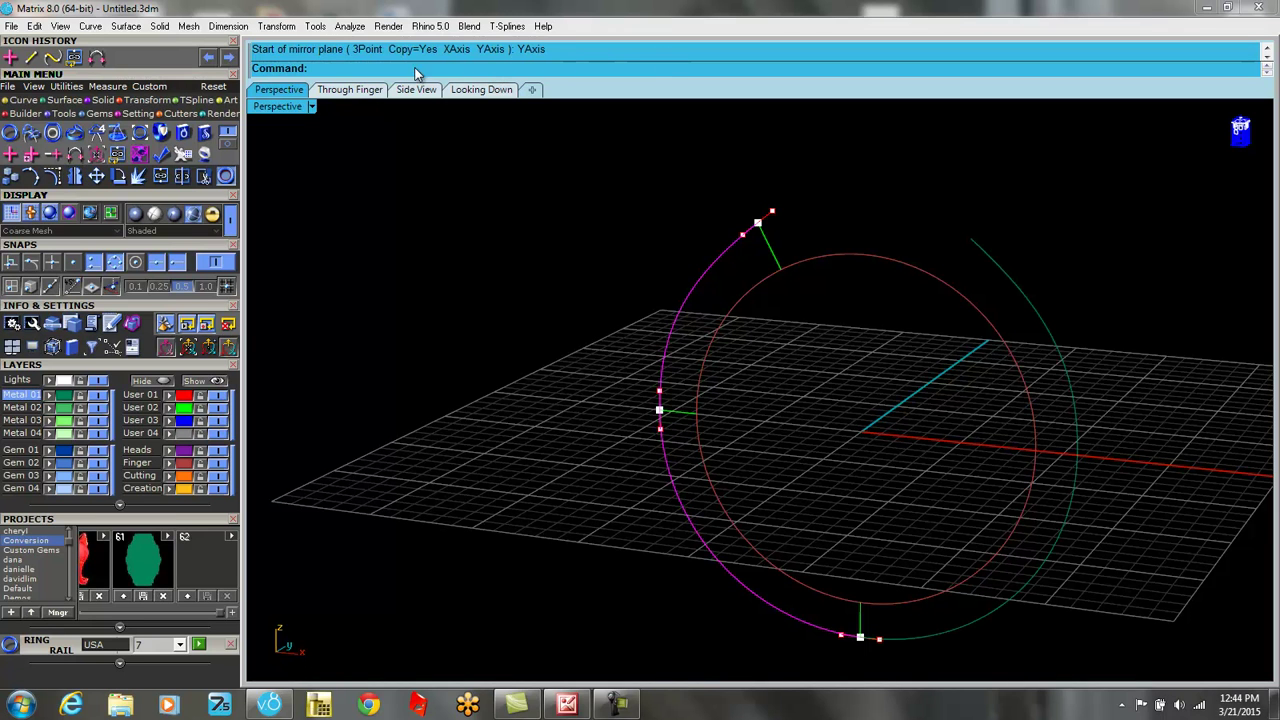
pyautogui.moveTo(491, 334); pyautogui.dragTo(512, 311, button='right')
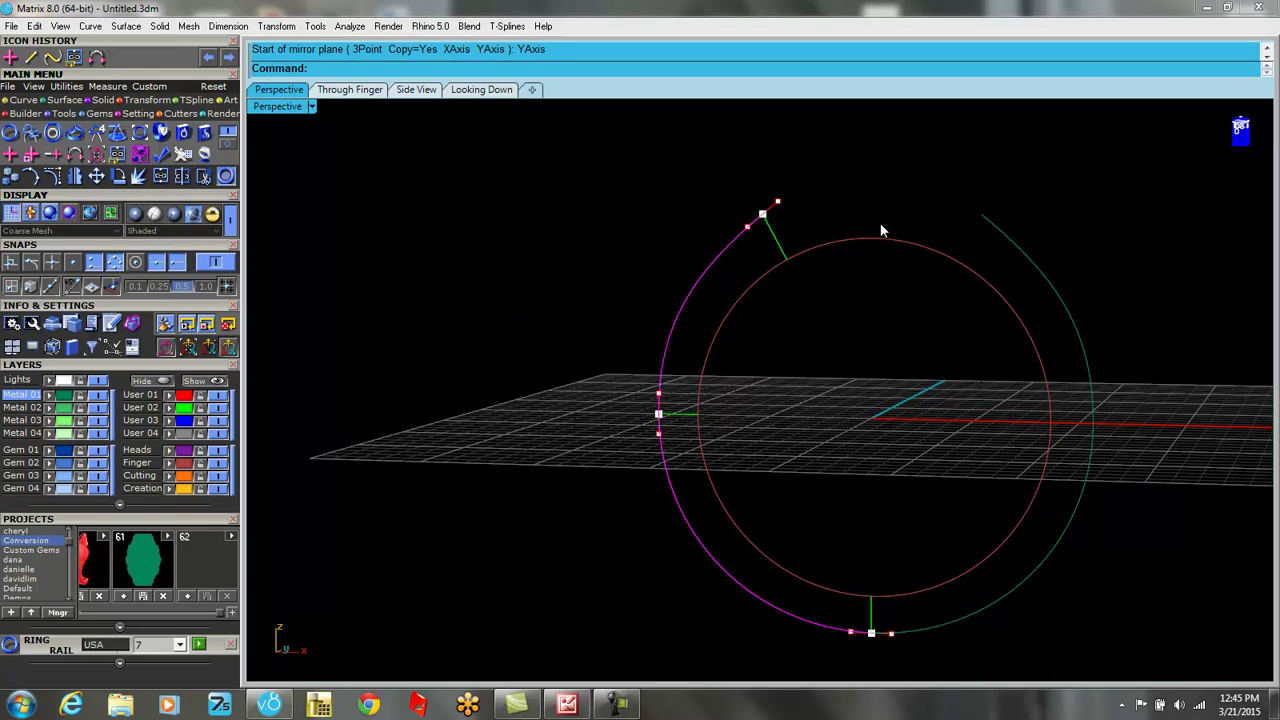
# Blend the upper end of the left outer curve to the upper end of its mirrored copy with Curvature continuity.
pyautogui.click(22, 100)
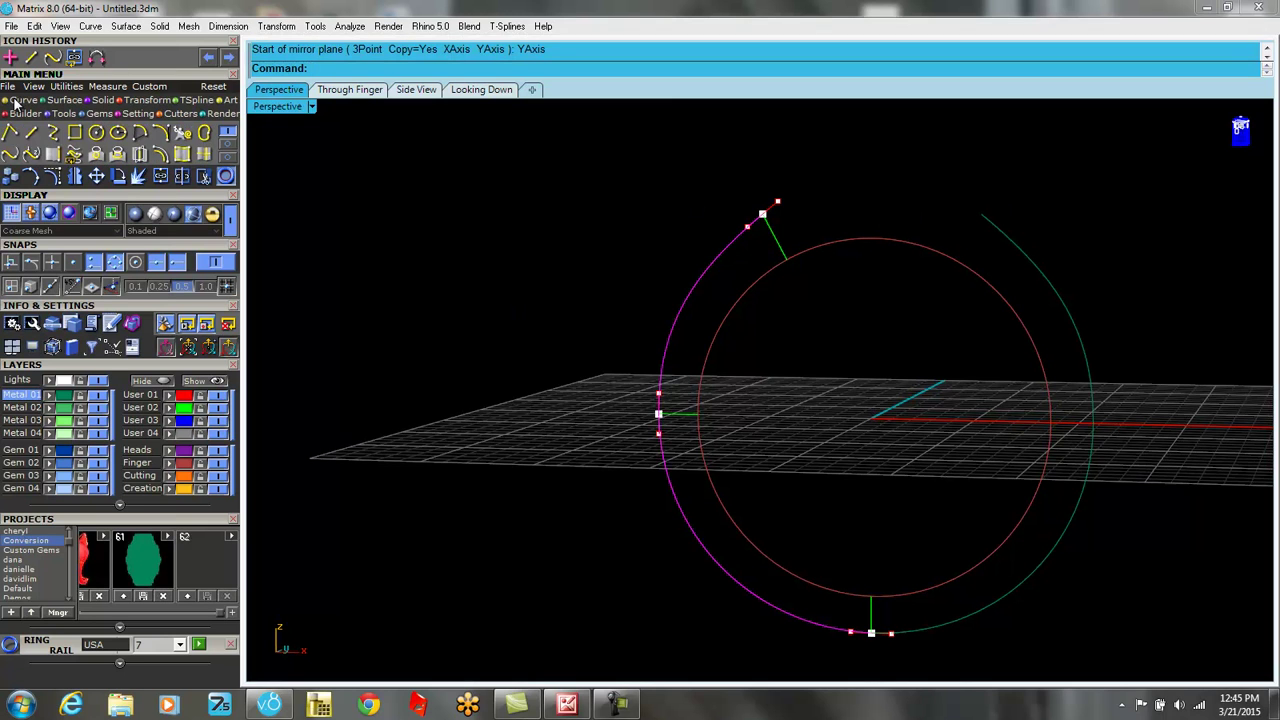
pyautogui.click(14, 157)
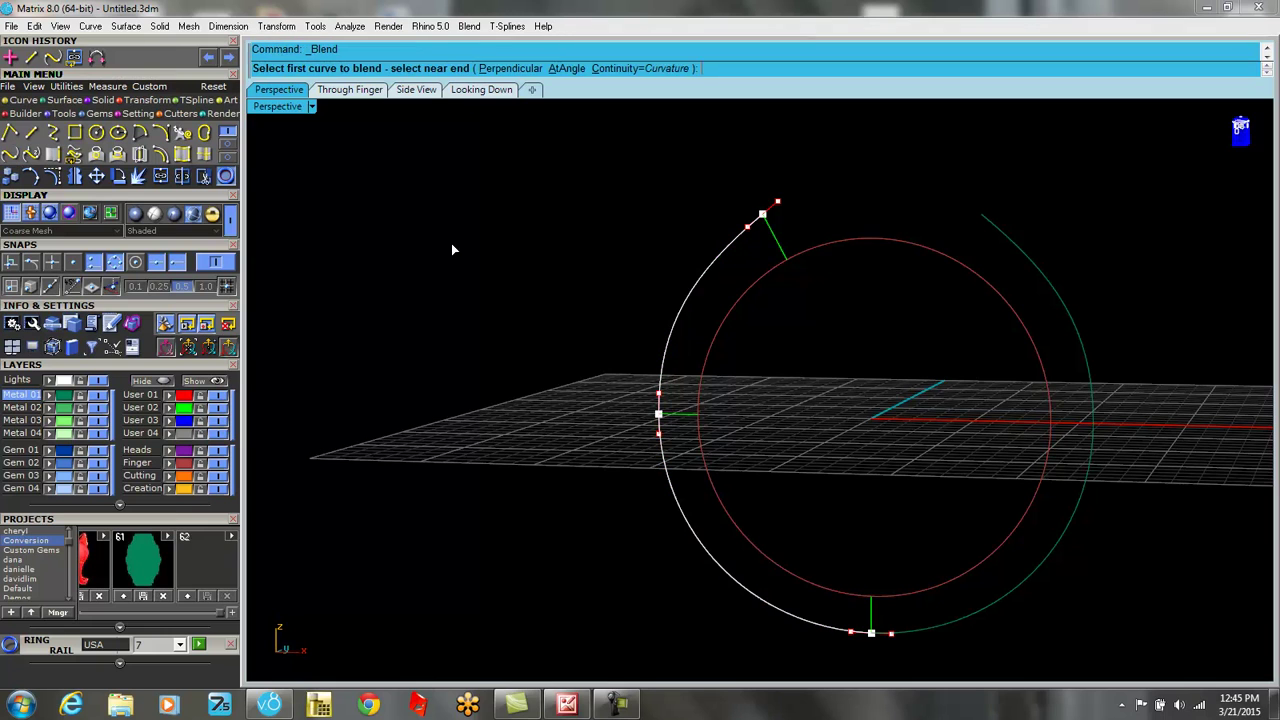
pyautogui.click(744, 246)
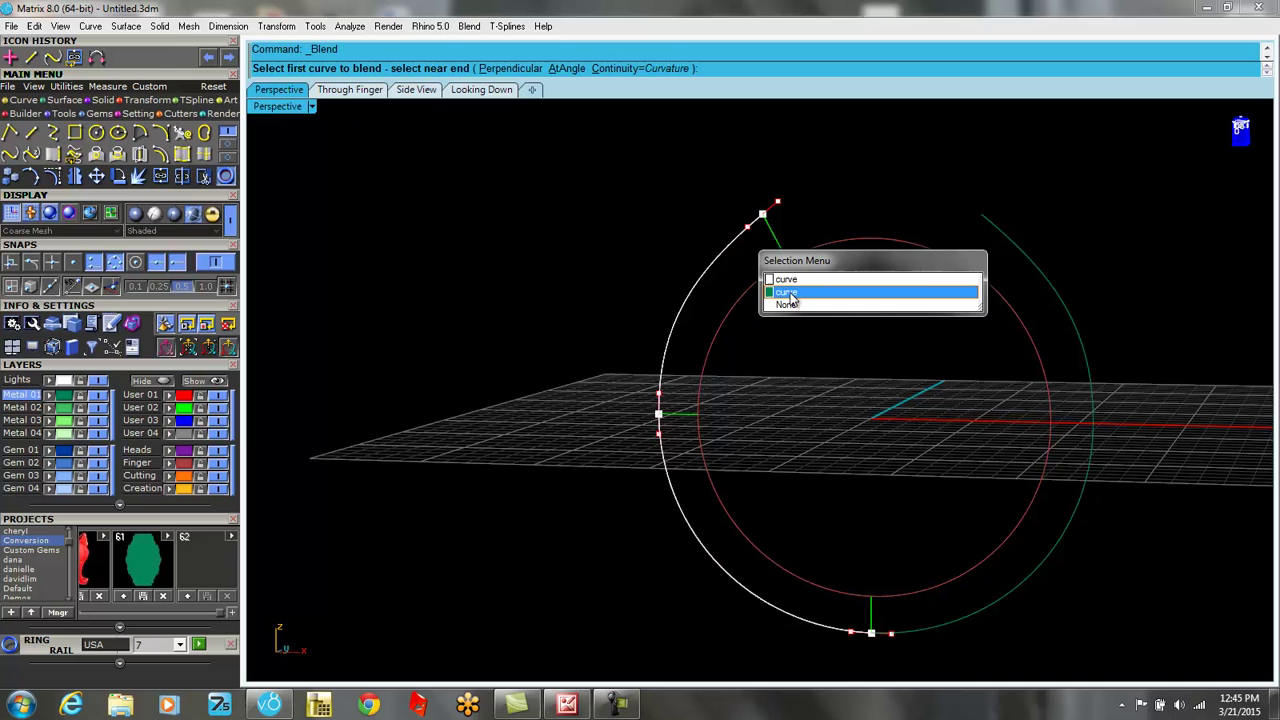
pyautogui.click(838, 284)
pyautogui.click(1002, 231)
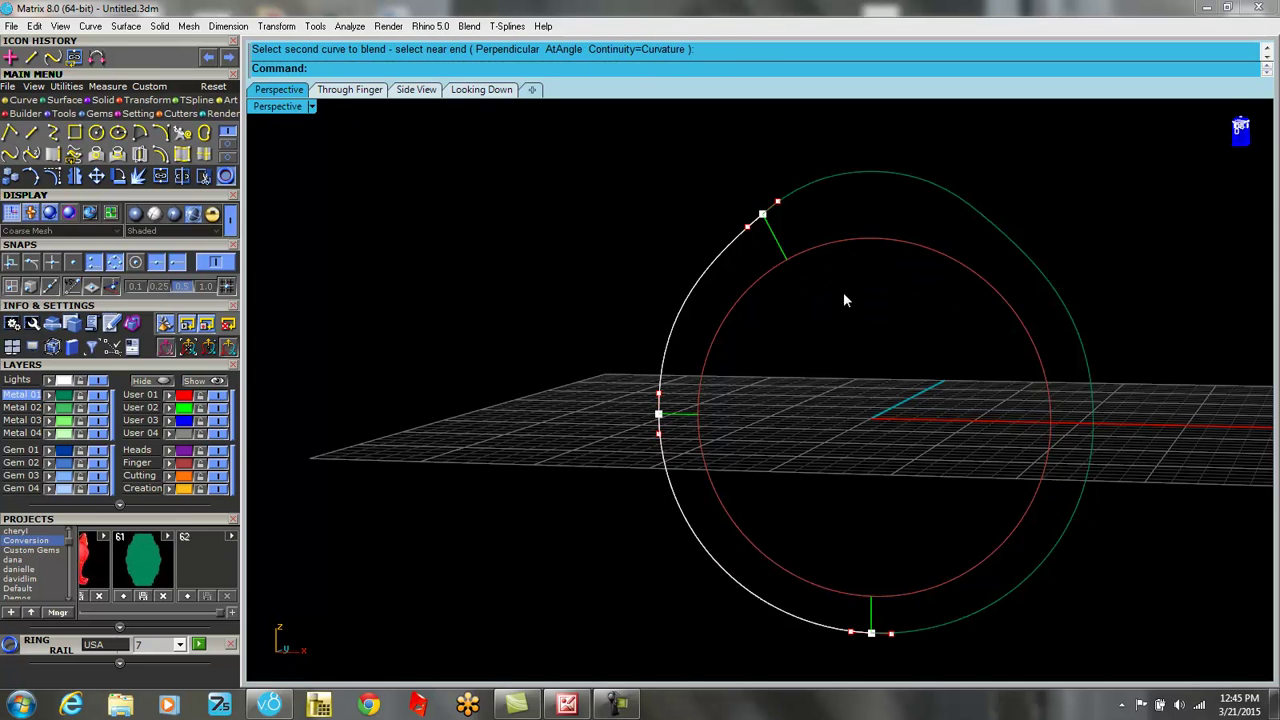
# Select the upper-left Smart Target and turn on the gumball for it.
pyautogui.moveTo(843, 300); pyautogui.dragTo(883, 309, button='right')
pyautogui.scroll(3, 831, 241)
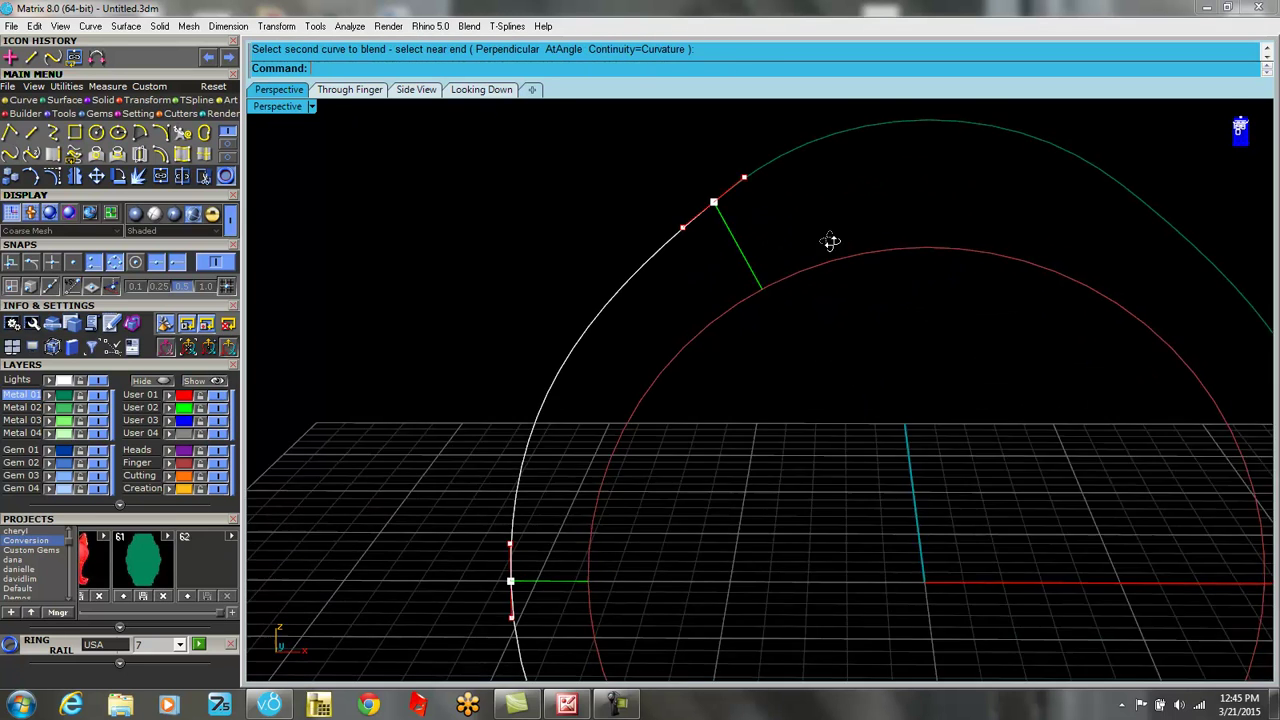
pyautogui.moveTo(831, 241); pyautogui.dragTo(823, 251, button='right')
pyautogui.click(709, 215)
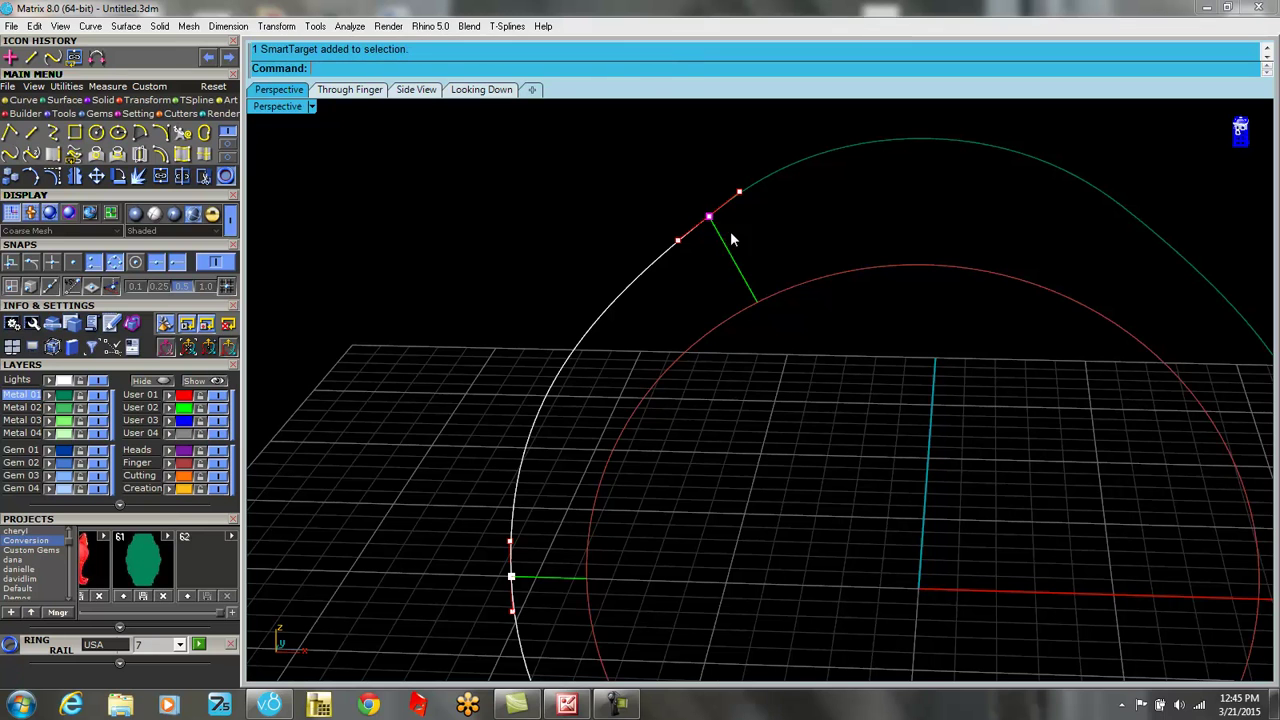
pyautogui.scroll(-3, 750, 275)
pyautogui.moveTo(776, 259); pyautogui.dragTo(800, 277, button='right')
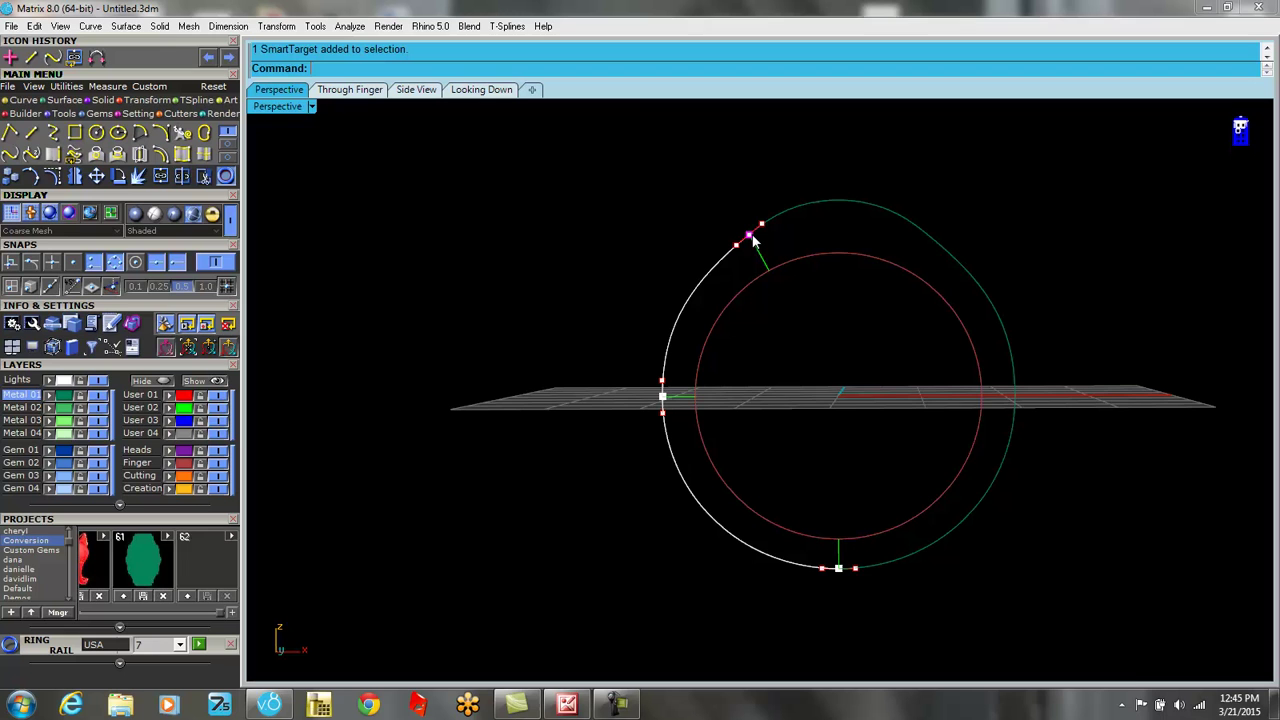
pyautogui.moveTo(843, 331); pyautogui.dragTo(801, 335, button='right')
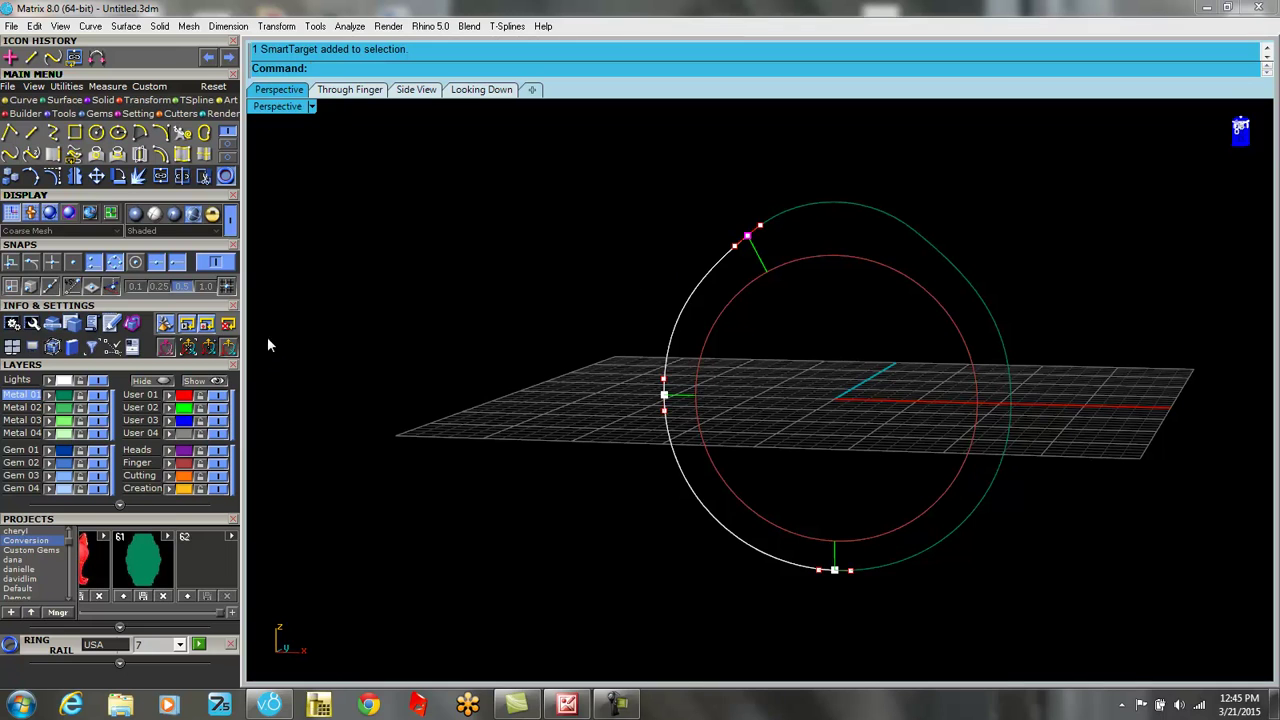
pyautogui.click(228, 346)
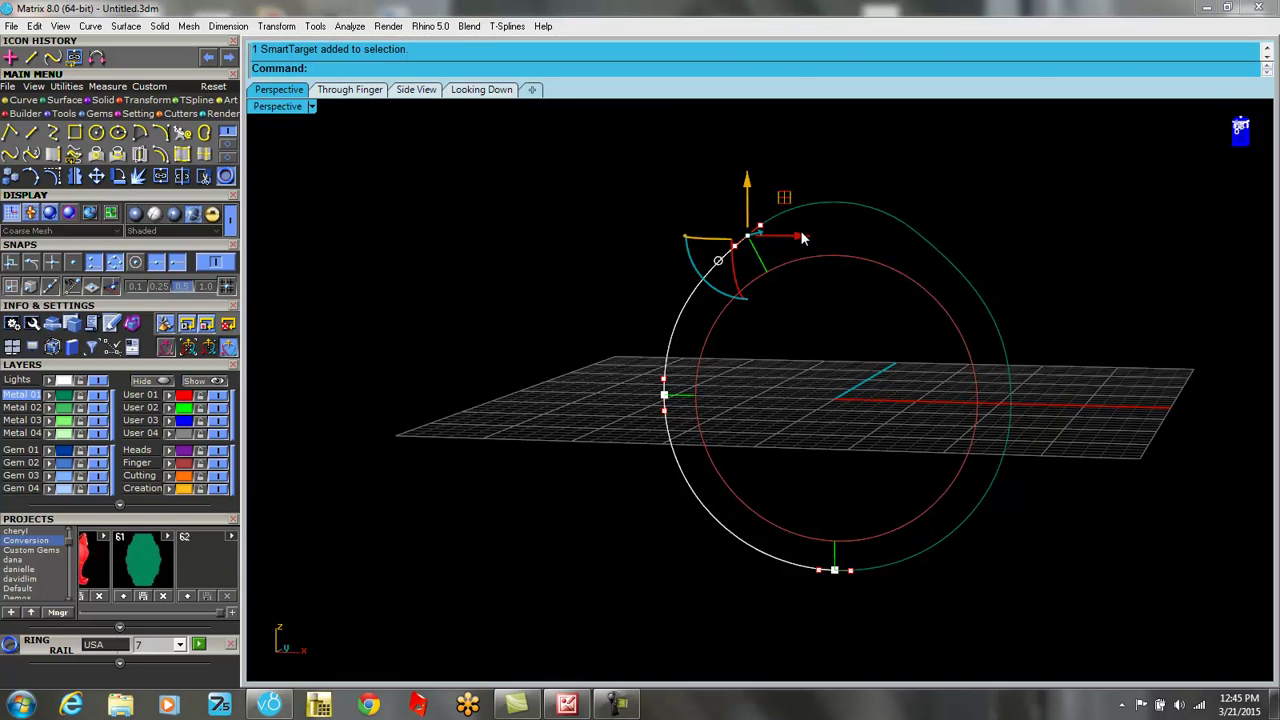
# Move the upper-left Smart Target outward and upward with the gumball to reshape the upper shank profile.
pyautogui.moveTo(803, 237); pyautogui.dragTo(743, 246)
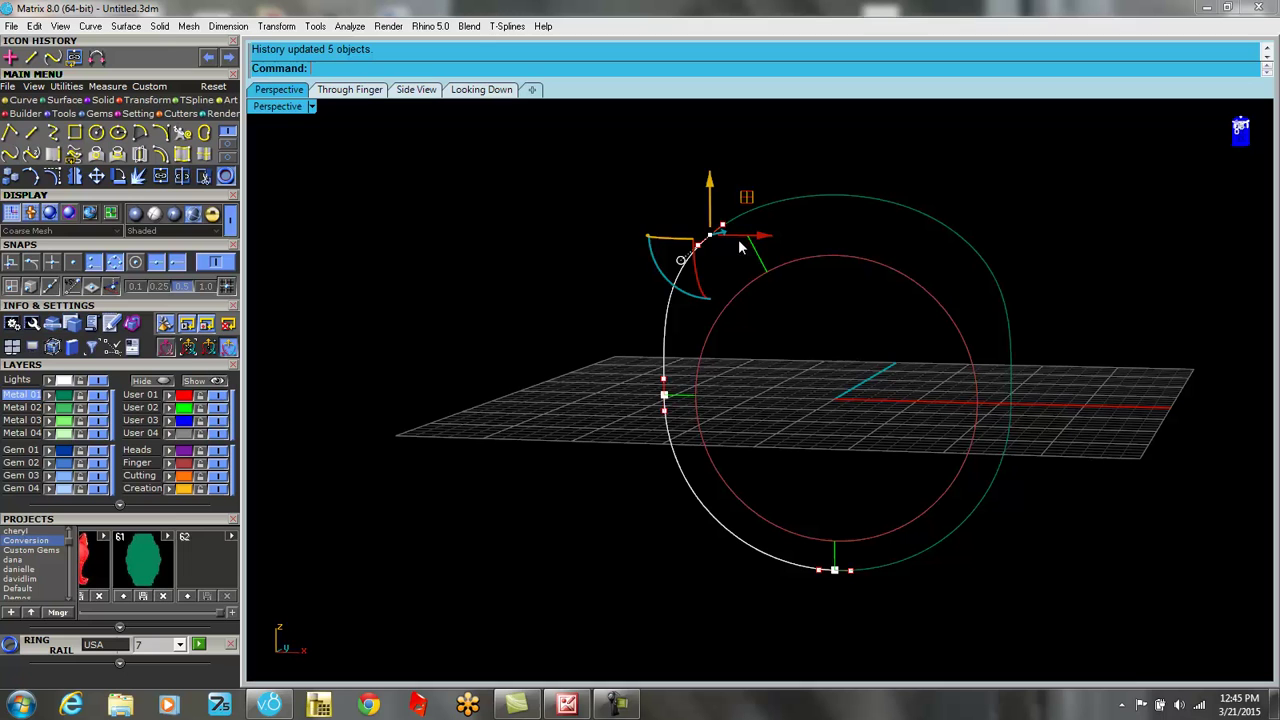
pyautogui.moveTo(709, 188); pyautogui.dragTo(709, 106)
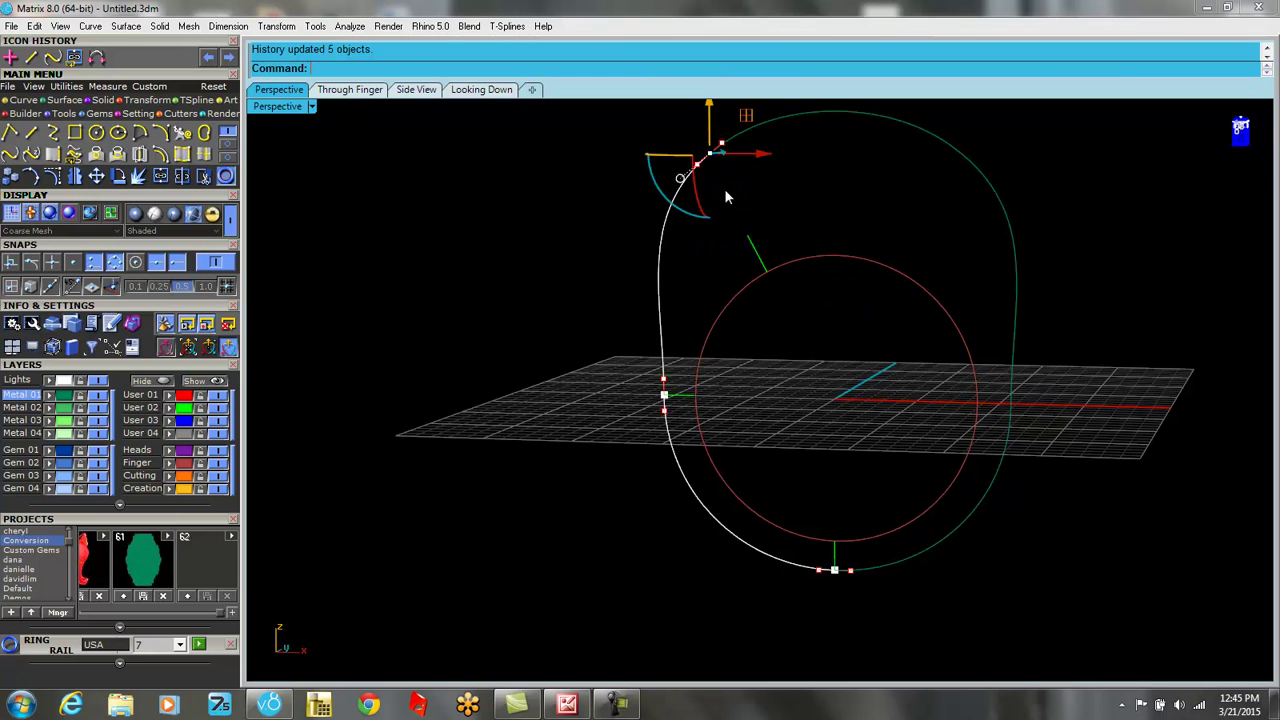
pyautogui.moveTo(757, 155); pyautogui.dragTo(777, 158)
pyautogui.moveTo(780, 203); pyautogui.dragTo(768, 261, button='right')
pyautogui.moveTo(775, 163); pyautogui.dragTo(778, 252)
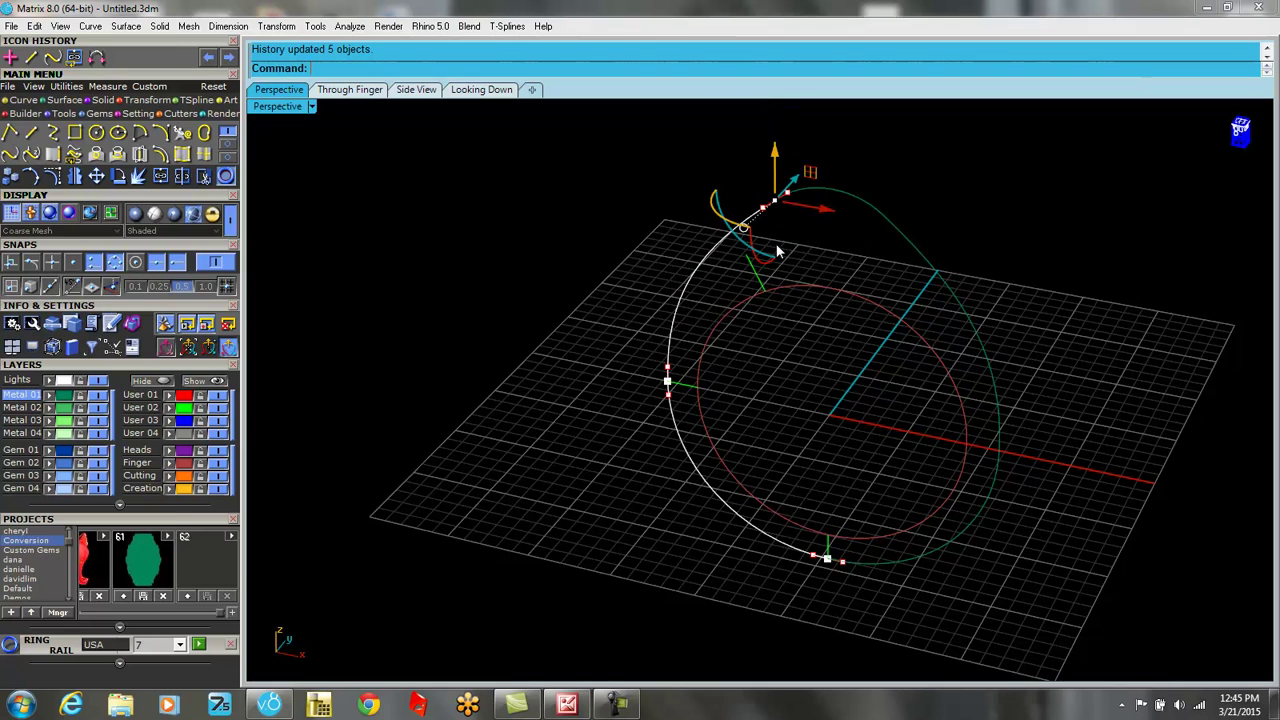
# Undo the gumball moves of the upper-left Smart Target.
pyautogui.hotkey('ctrl', 'z')
pyautogui.hotkey('ctrl', 'z')
pyautogui.hotkey('ctrl', 'z')
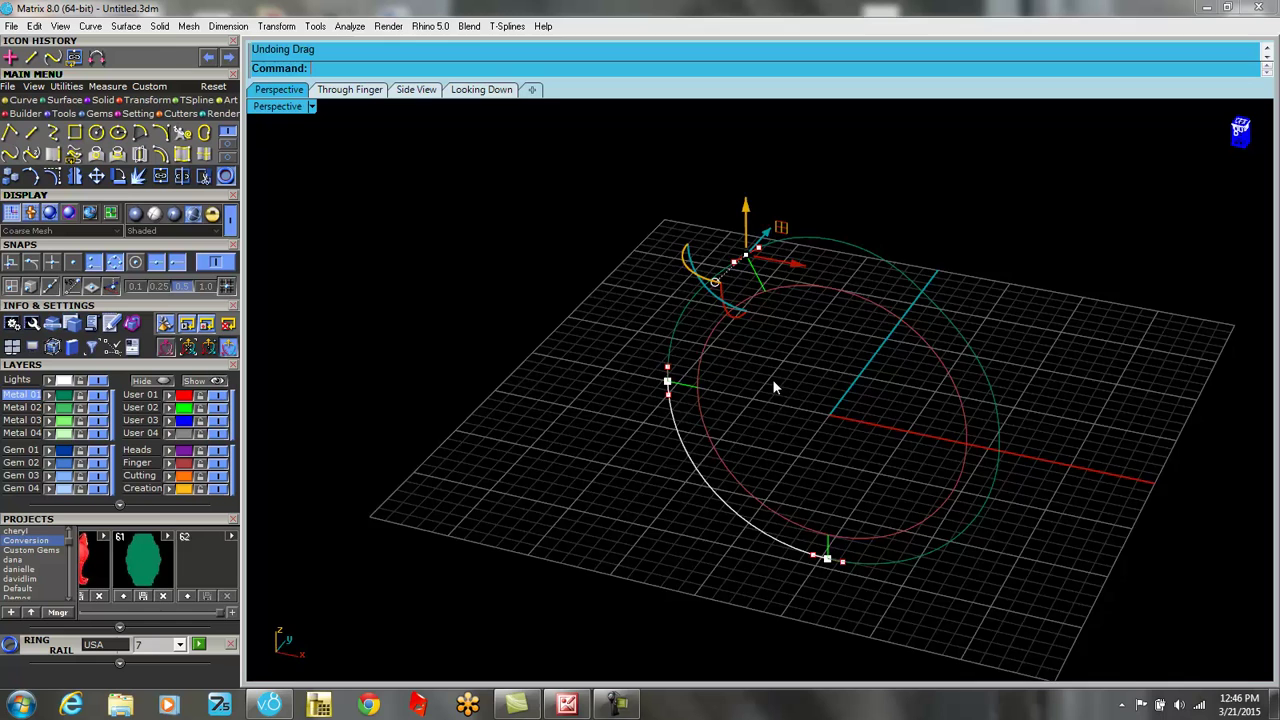
# Turn off the gumball and turn on Smart Targets MSR for the upper-left Smart Target.
pyautogui.moveTo(773, 385); pyautogui.dragTo(741, 195, button='right')
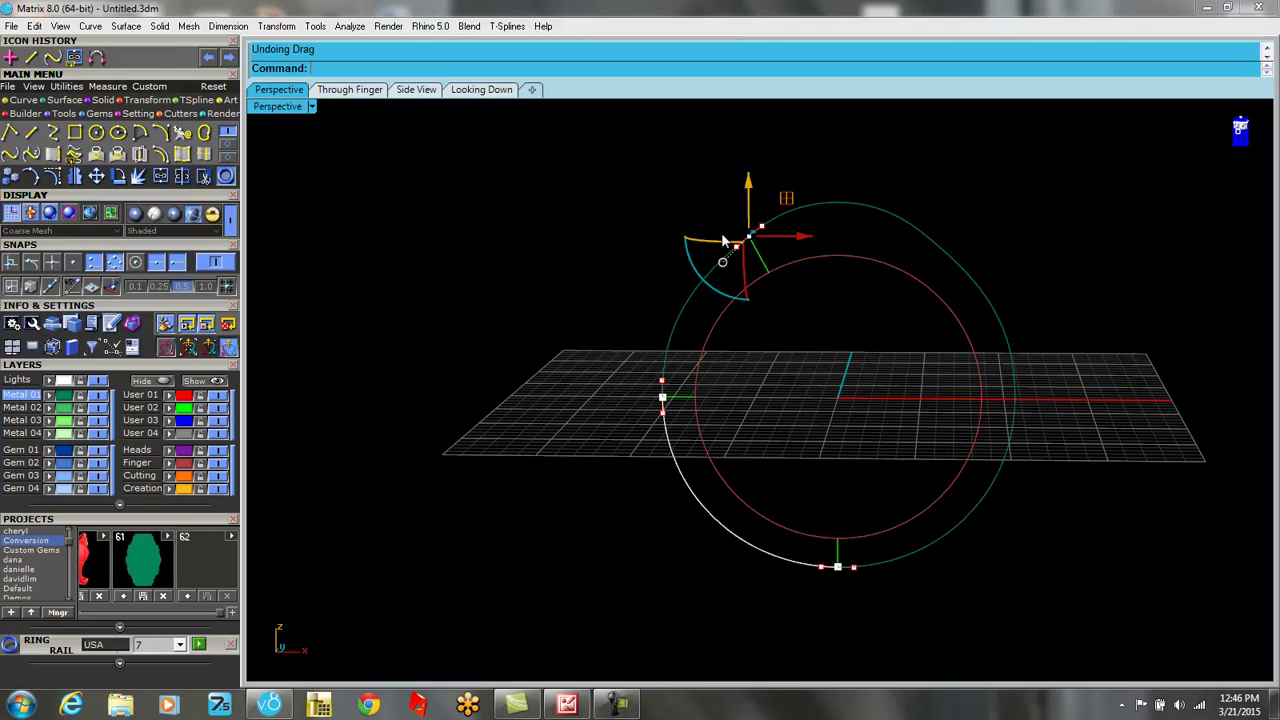
pyautogui.moveTo(770, 300); pyautogui.dragTo(760, 340, button='right')
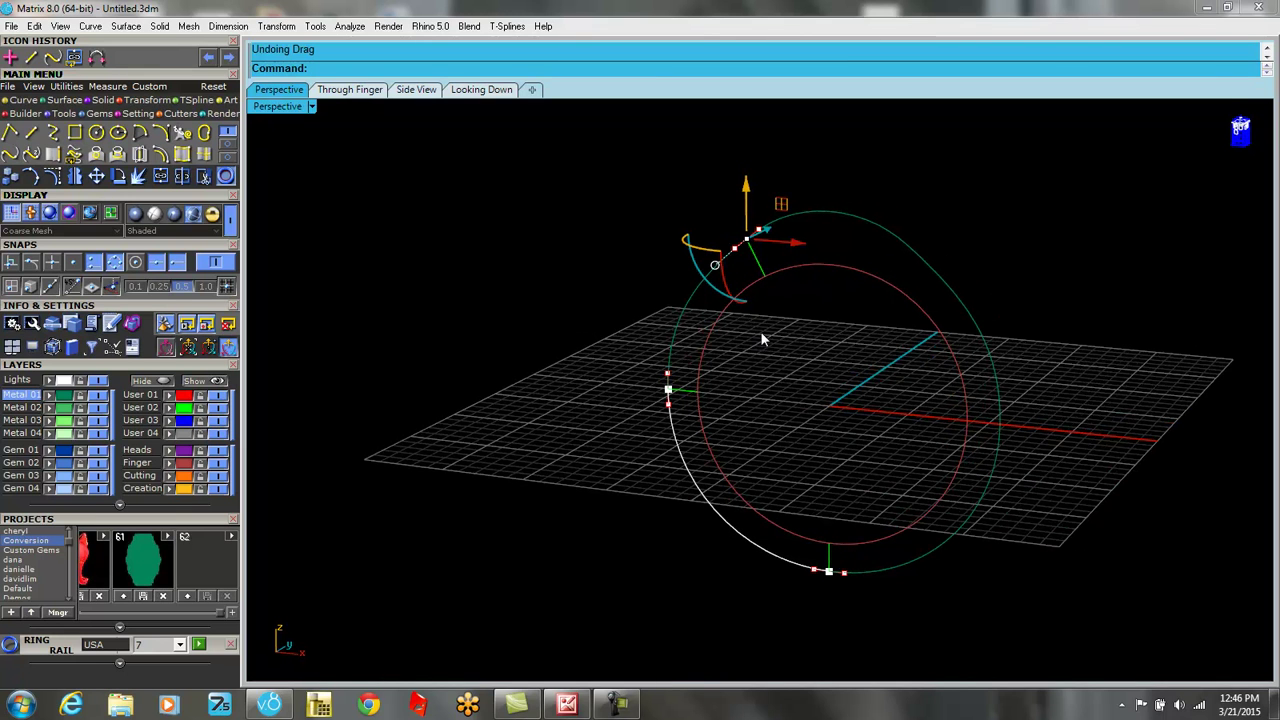
pyautogui.click(204, 350)
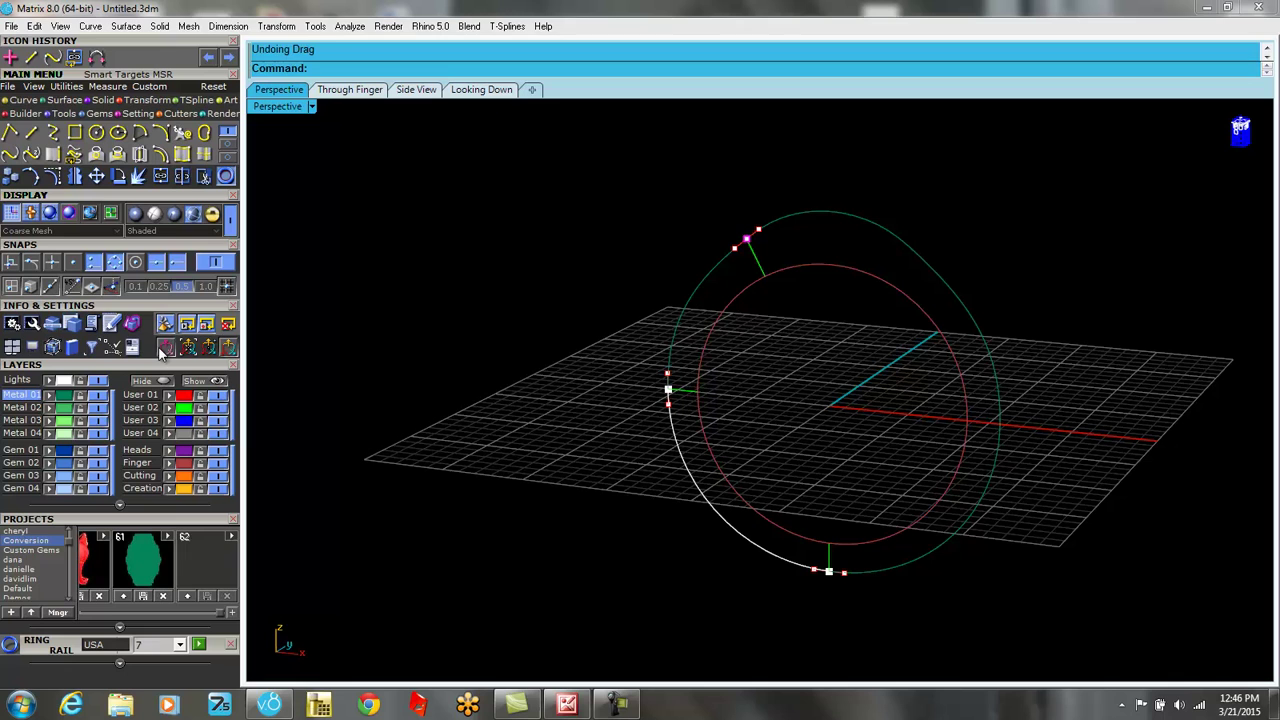
pyautogui.click(165, 348)
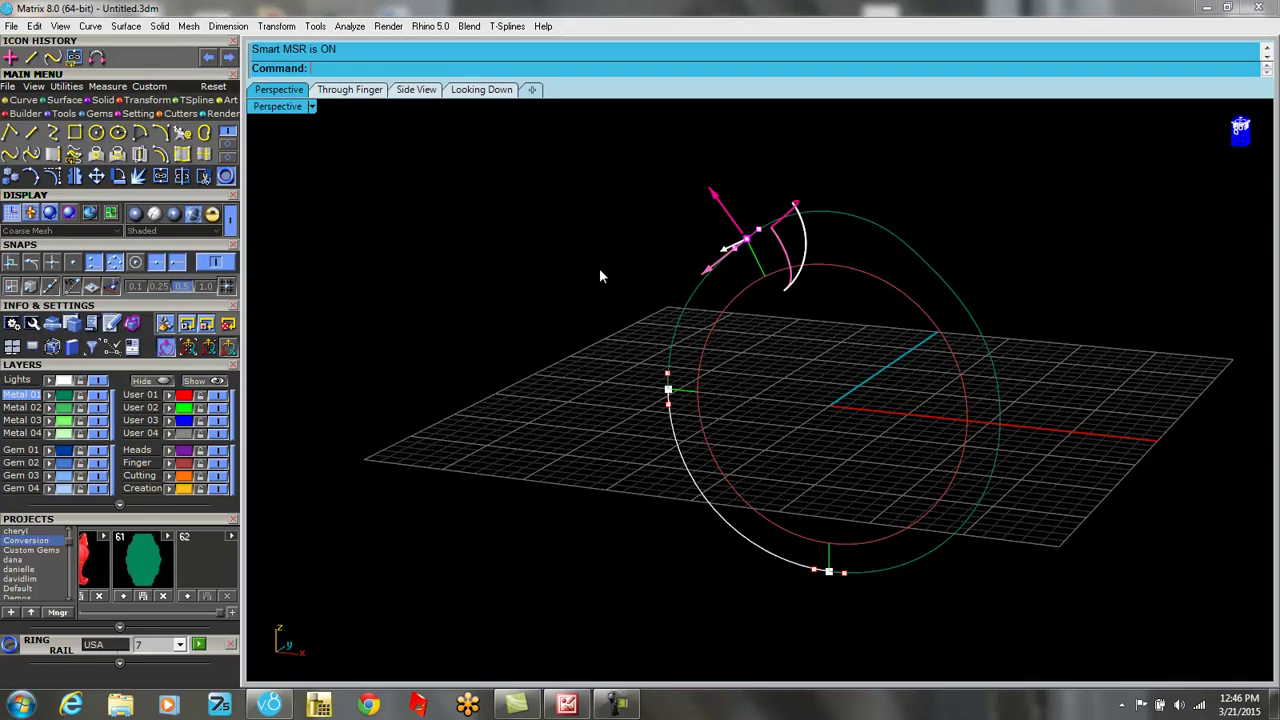
# Check which overlapping curves lie along the upper-left part of the outer profile.
pyautogui.click(682, 330)
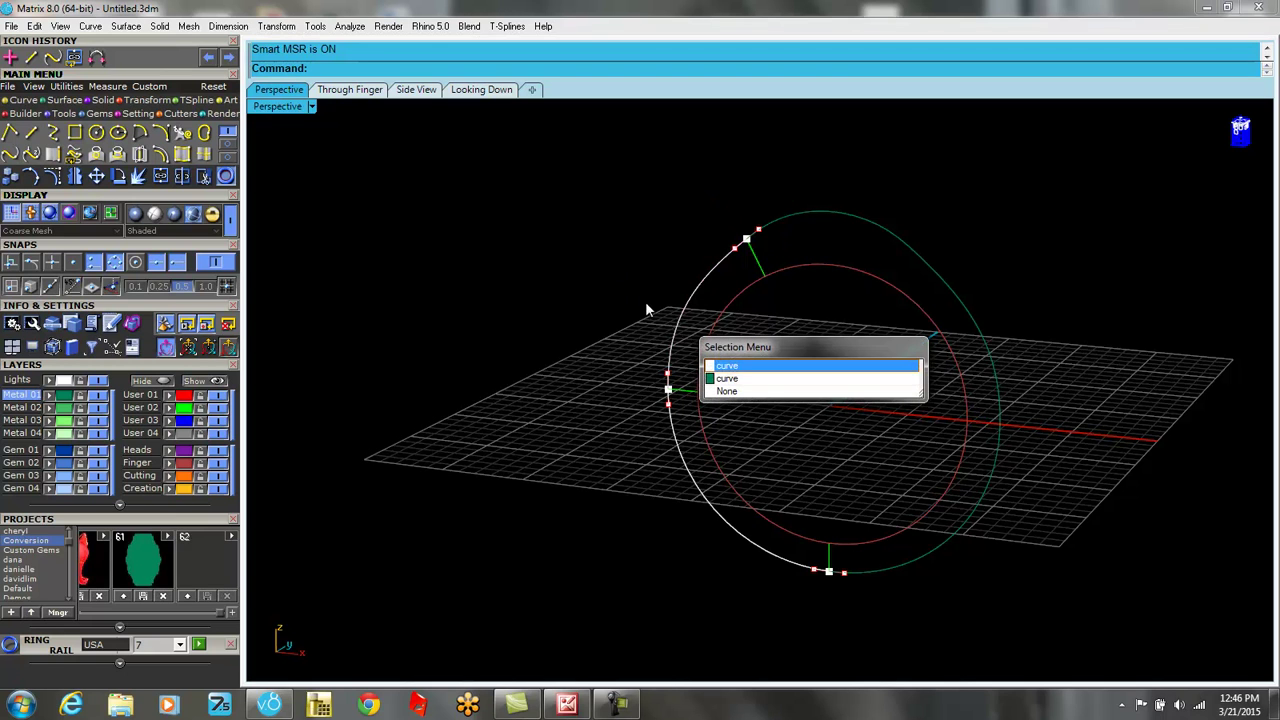
pyautogui.click(720, 378)
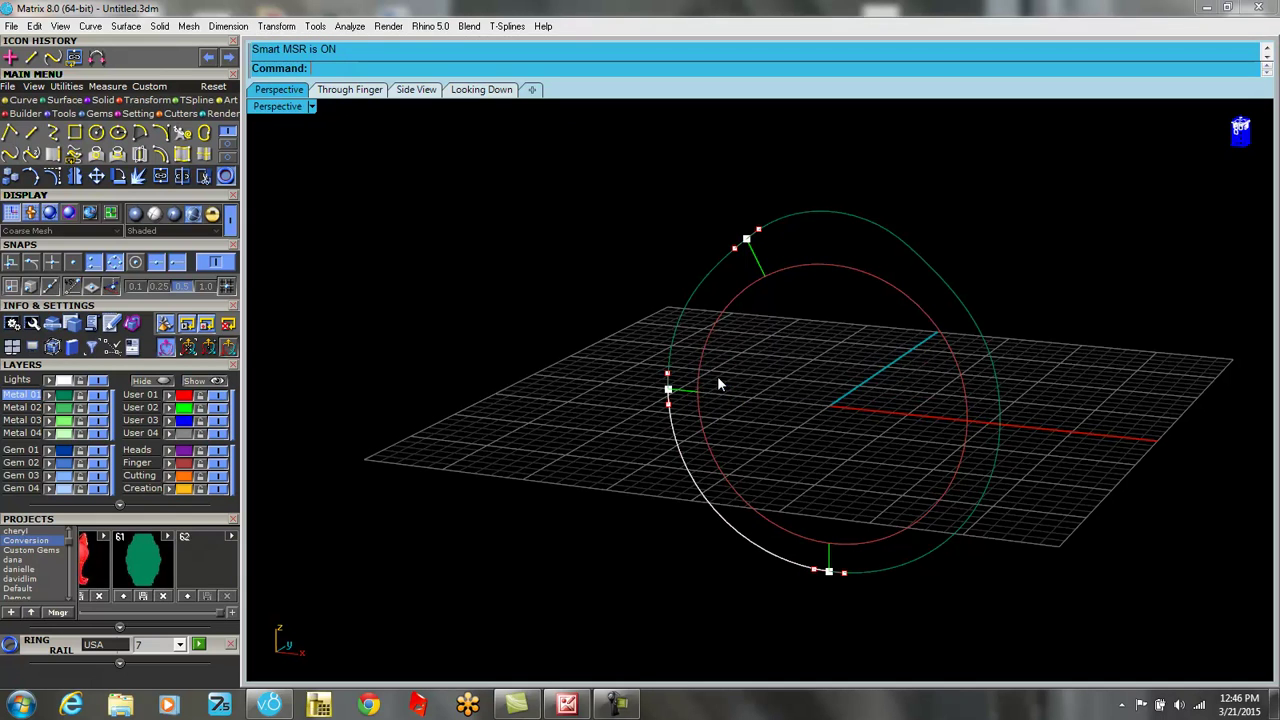
pyautogui.click(696, 291)
pyautogui.click(600, 230)
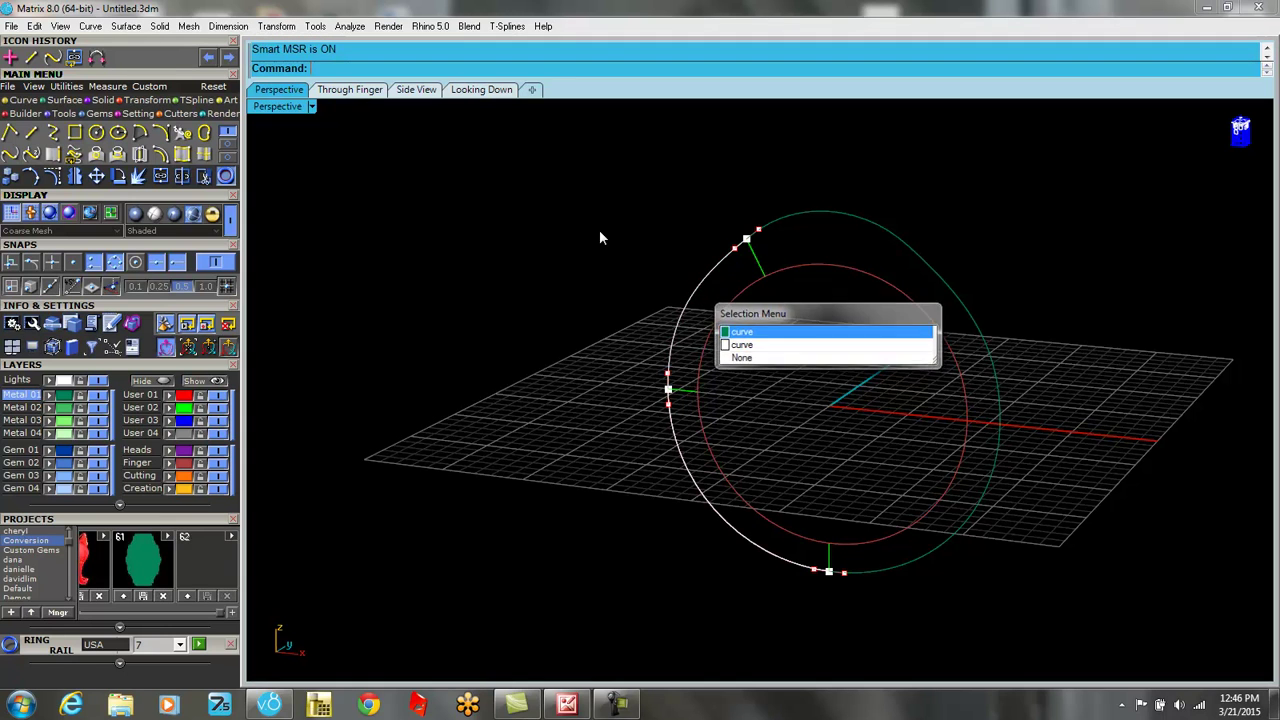
pyautogui.moveTo(704, 316); pyautogui.dragTo(718, 320, button='right')
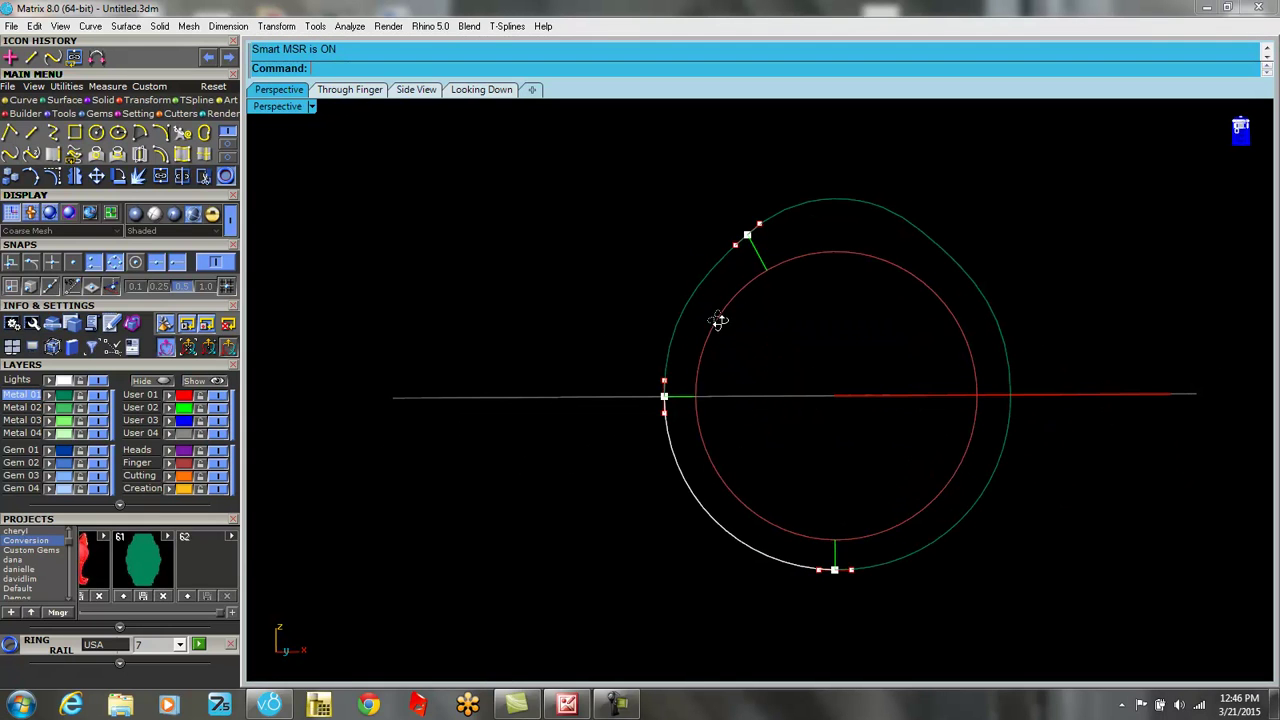
# Select the left Smart Target and rotate it in the ring's plane so its upper handle tilts inward.
pyautogui.click(665, 396)
pyautogui.moveTo(787, 404); pyautogui.dragTo(800, 445, button='right')
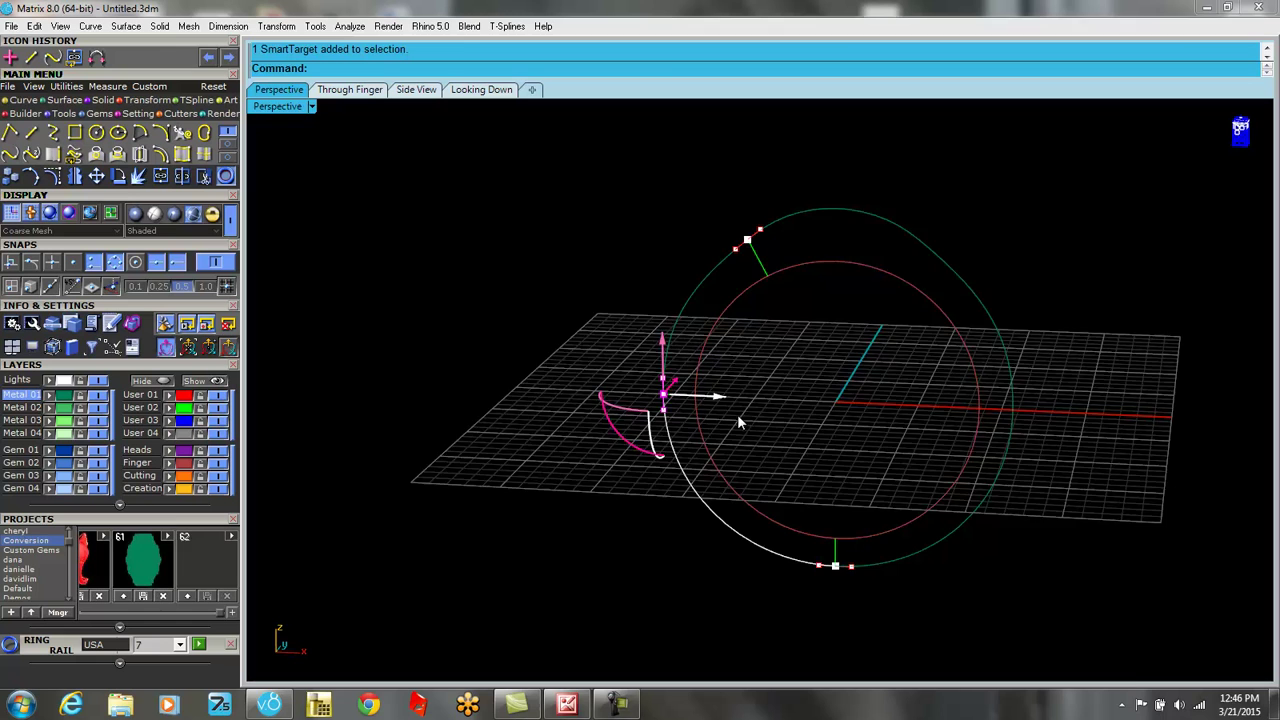
pyautogui.moveTo(737, 418); pyautogui.dragTo(780, 374, button='right')
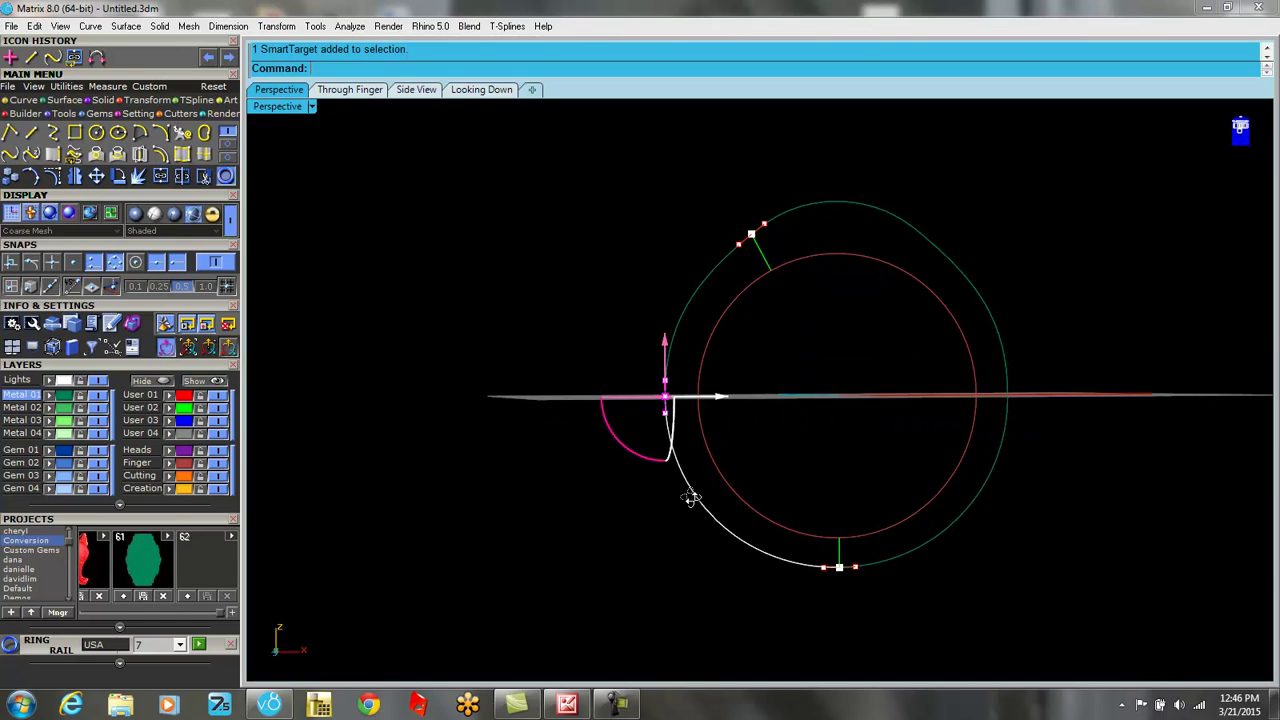
pyautogui.moveTo(691, 498); pyautogui.dragTo(677, 508, button='right')
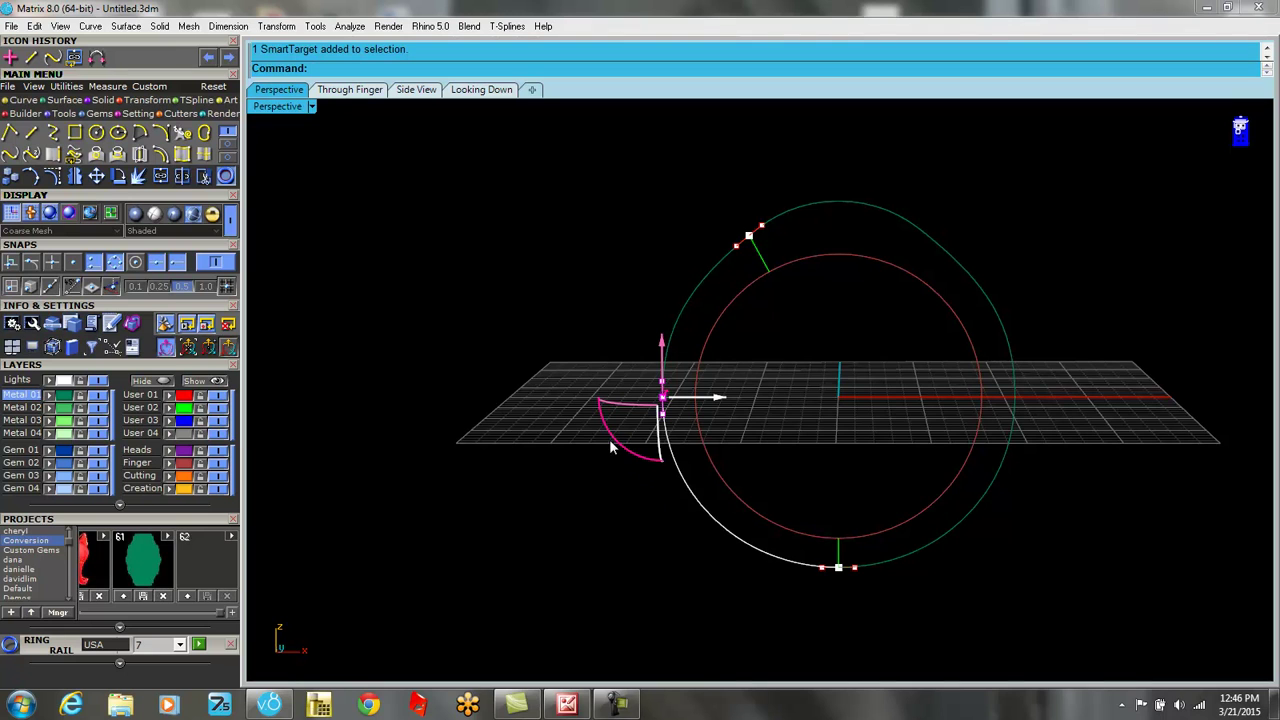
pyautogui.moveTo(610, 441); pyautogui.dragTo(604, 425)
pyautogui.moveTo(729, 412); pyautogui.dragTo(738, 383, button='right')
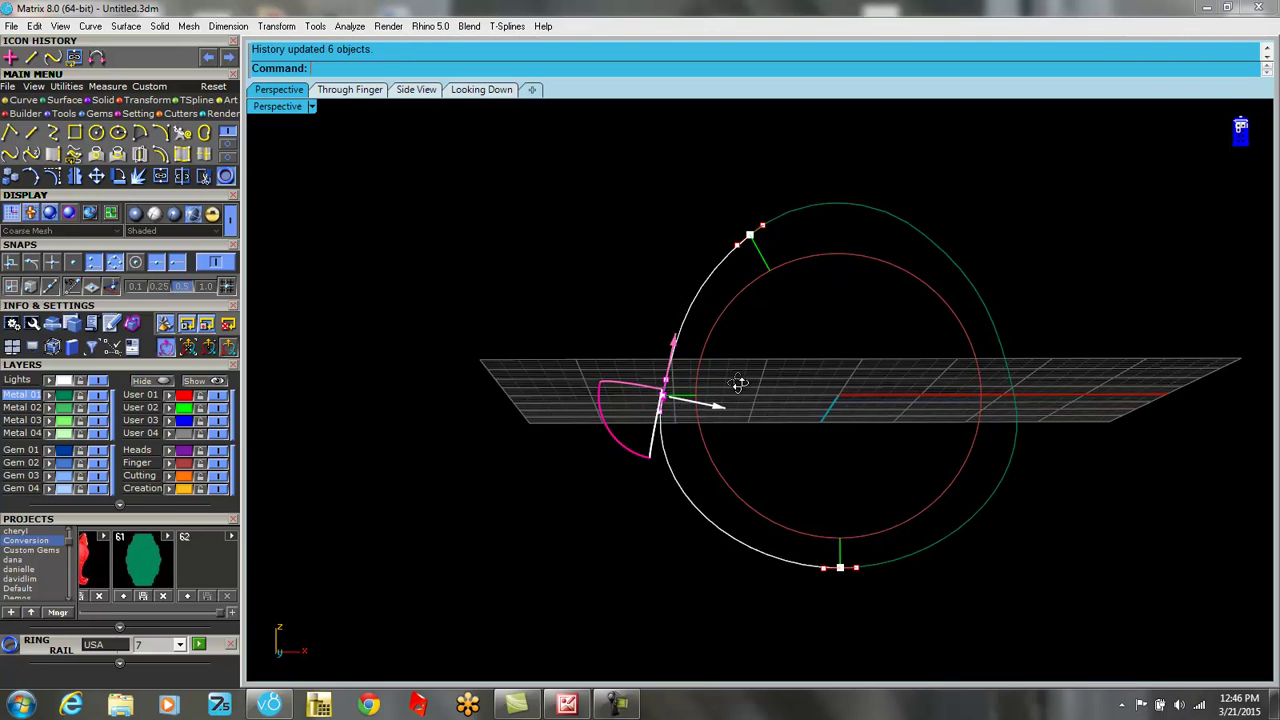
# Move the upper-left Smart Target outward past its guide line and rotate it to a steeper angle.
pyautogui.click(751, 232)
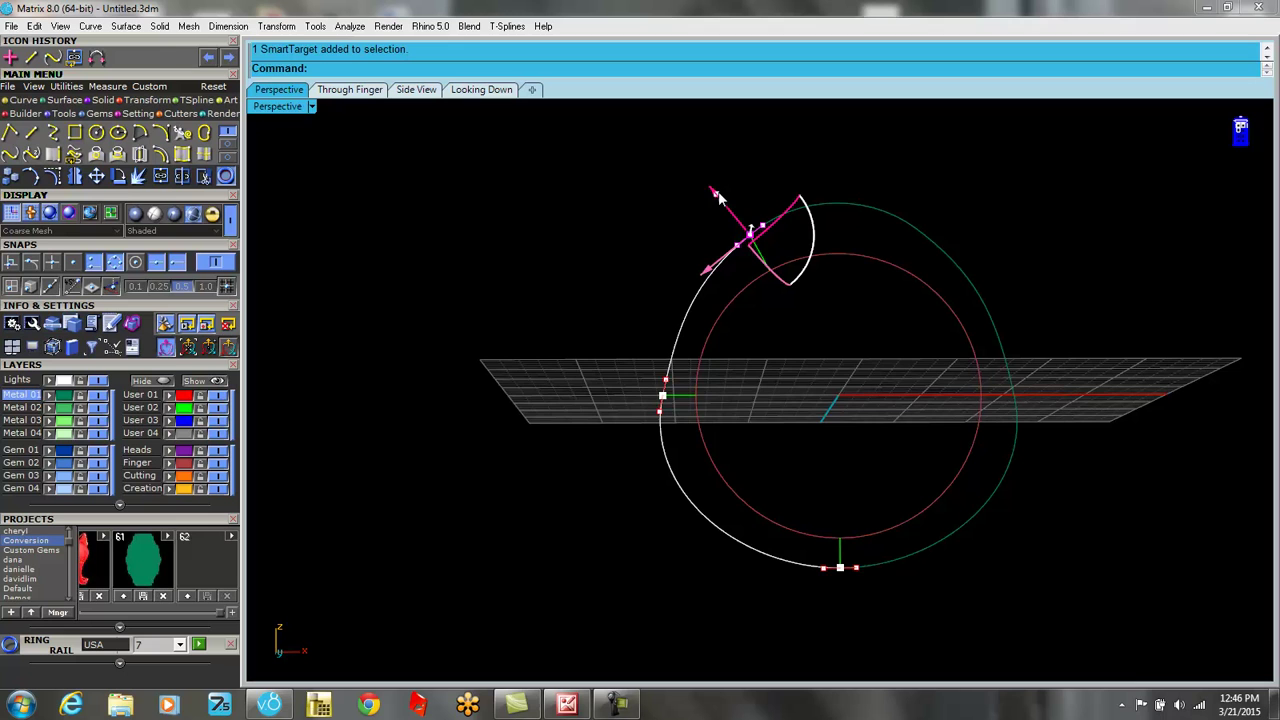
pyautogui.moveTo(715, 197); pyautogui.dragTo(702, 180)
pyautogui.moveTo(702, 183); pyautogui.dragTo(788, 285, button='right')
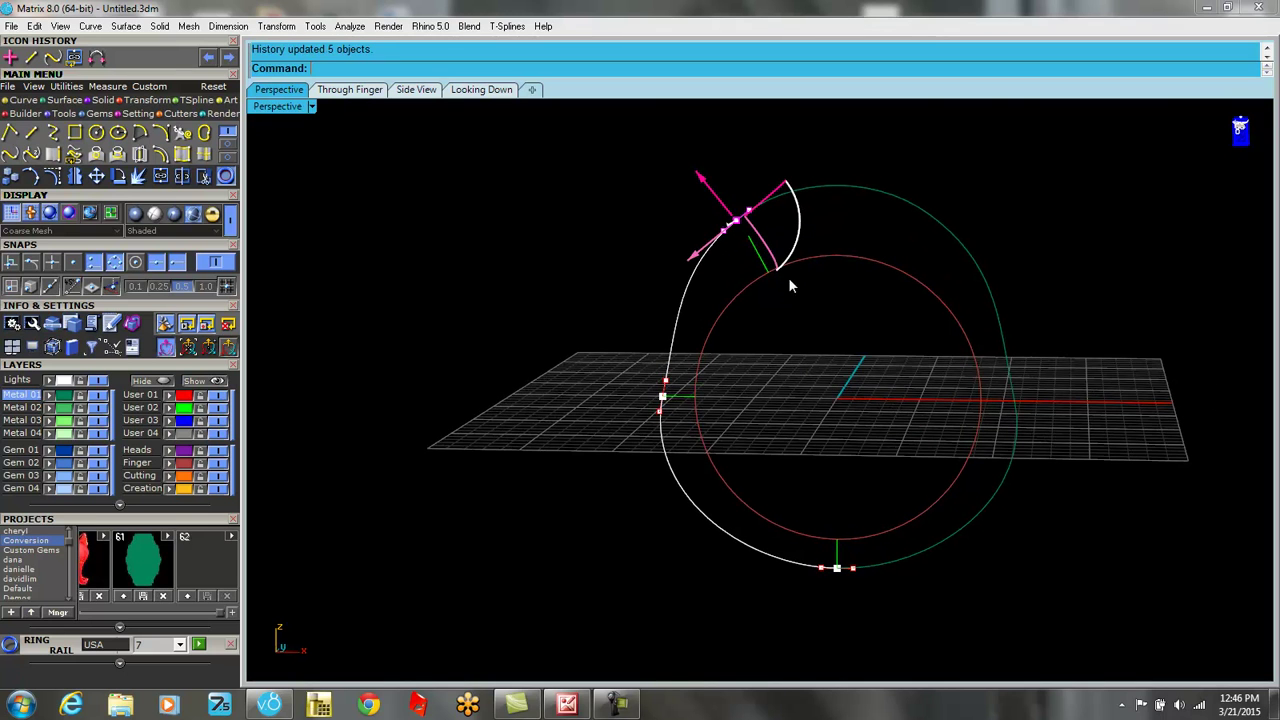
pyautogui.moveTo(796, 233); pyautogui.dragTo(800, 216)
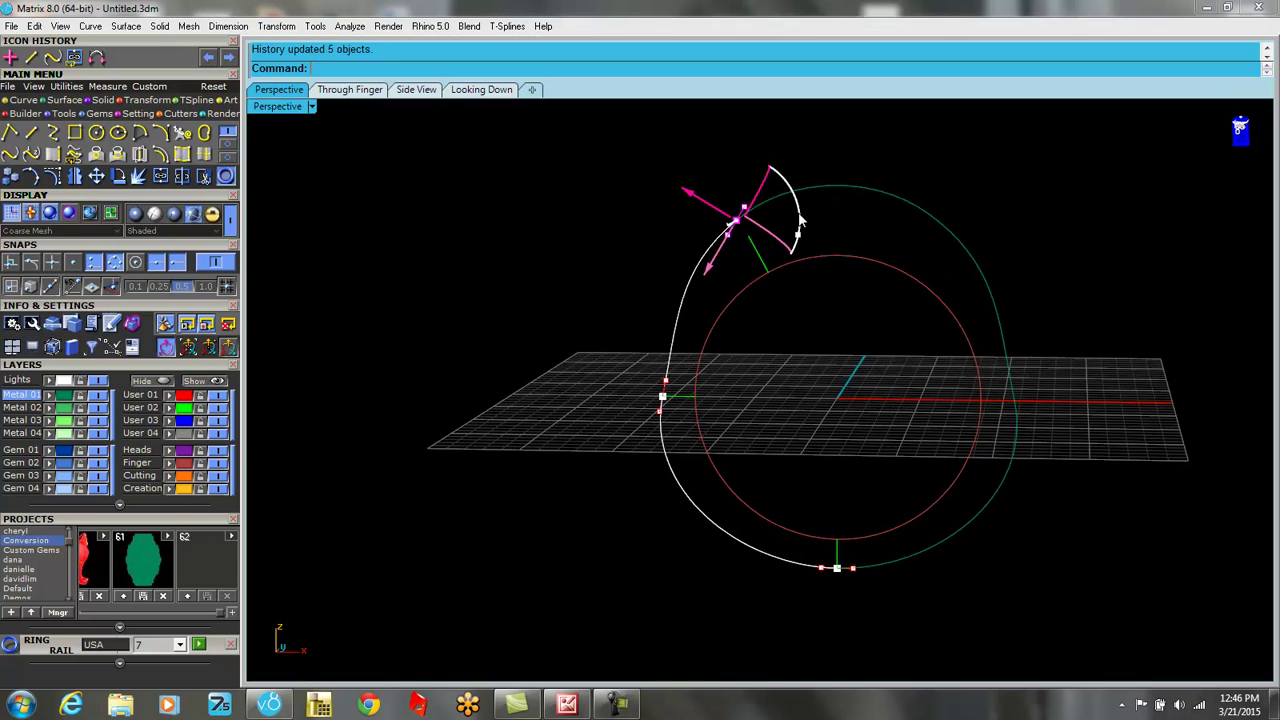
# Rotate the left Smart Target the other way so its upper handle leans slightly outward.
pyautogui.scroll(3, 670, 398)
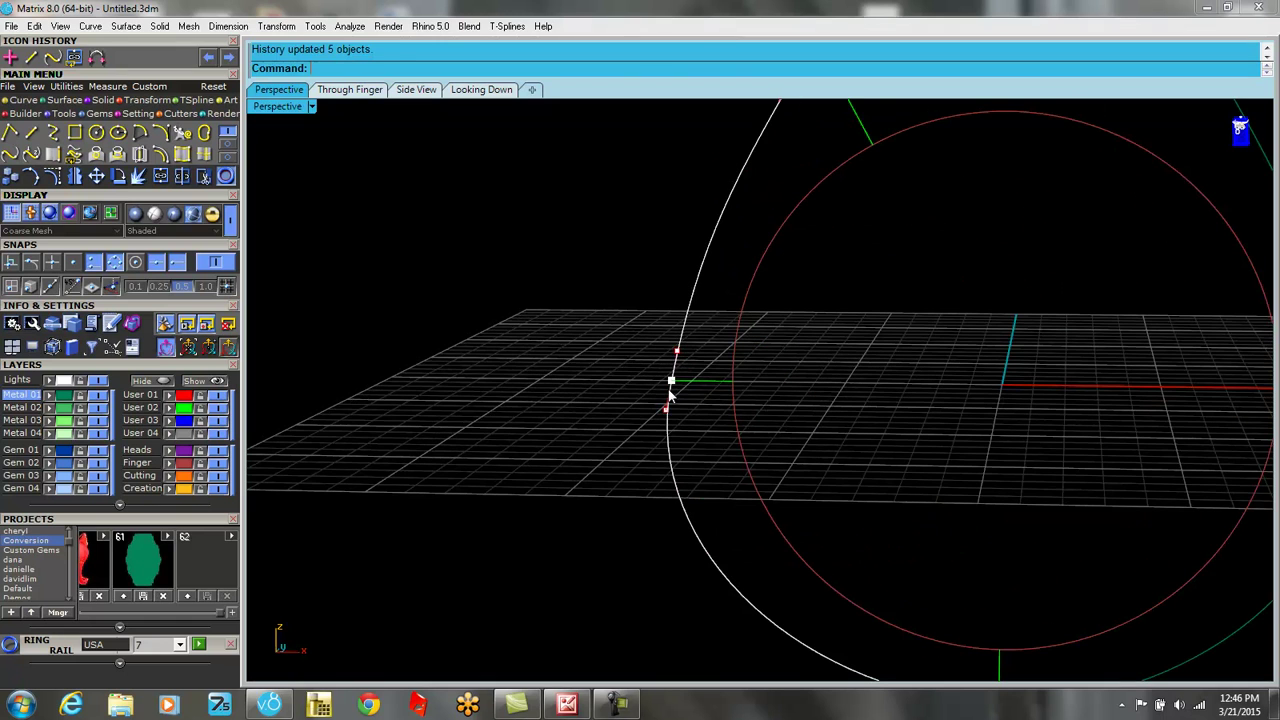
pyautogui.click(670, 385)
pyautogui.moveTo(641, 426); pyautogui.dragTo(651, 437)
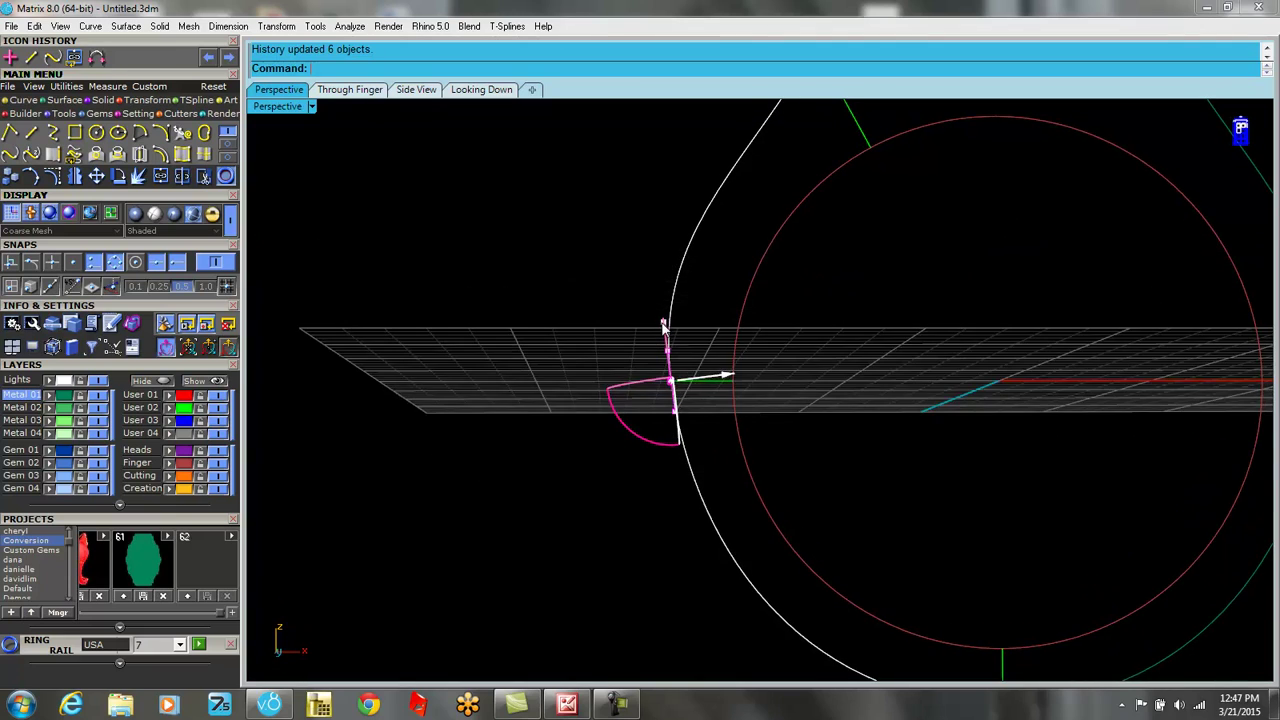
pyautogui.moveTo(746, 414); pyautogui.dragTo(733, 381, button='right')
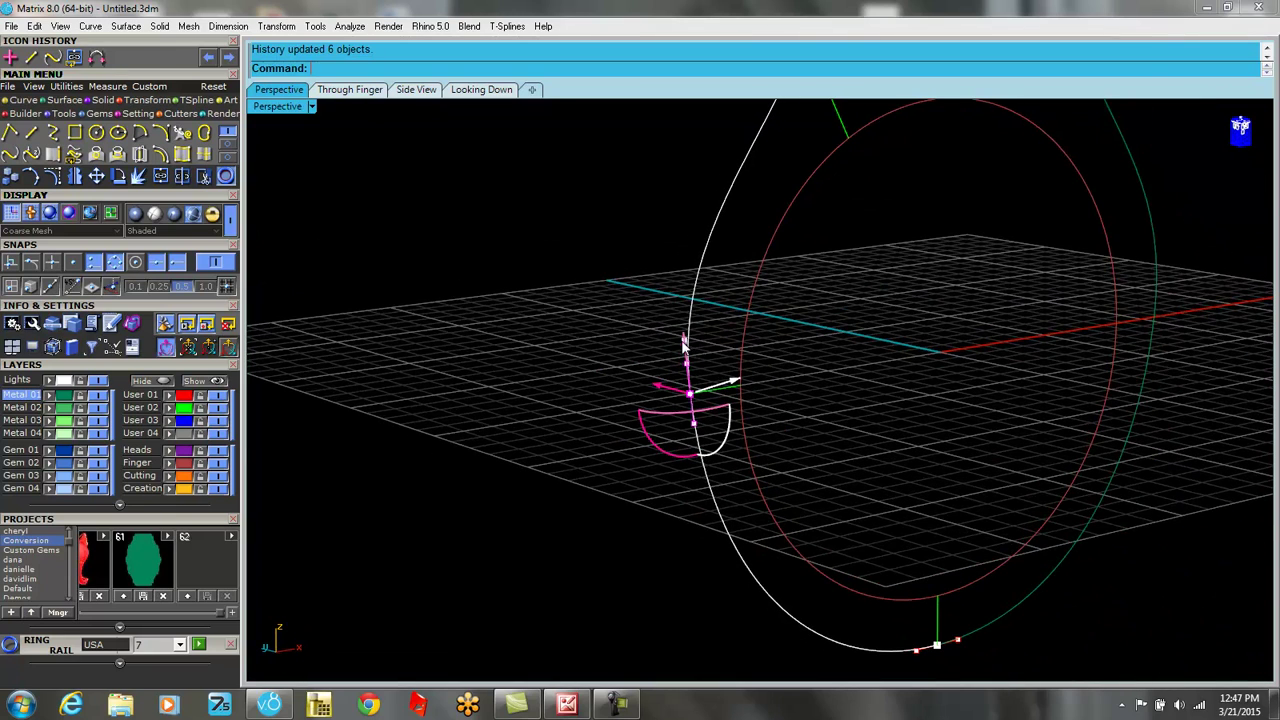
# Slide the left Smart Target upward along its own axis and return it to the end of its guide line.
pyautogui.moveTo(686, 343); pyautogui.dragTo(681, 311)
pyautogui.moveTo(838, 378); pyautogui.dragTo(724, 364, button='right')
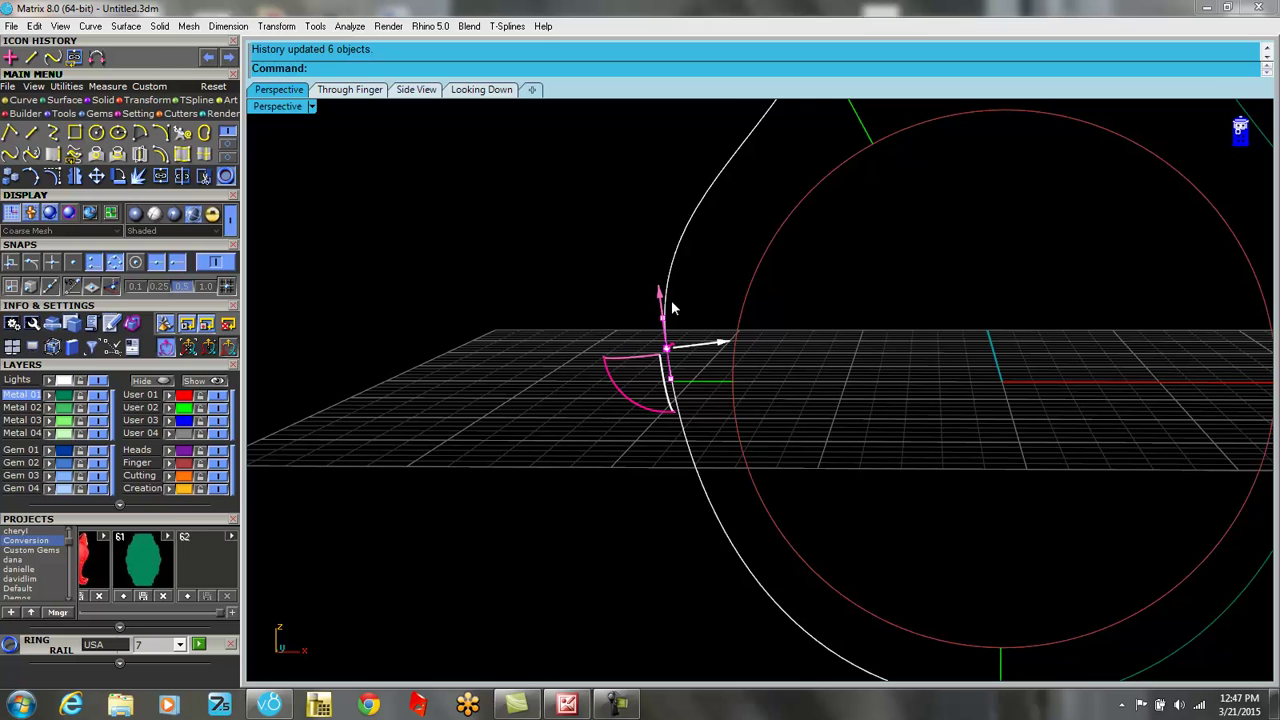
pyautogui.moveTo(659, 295); pyautogui.dragTo(664, 326)
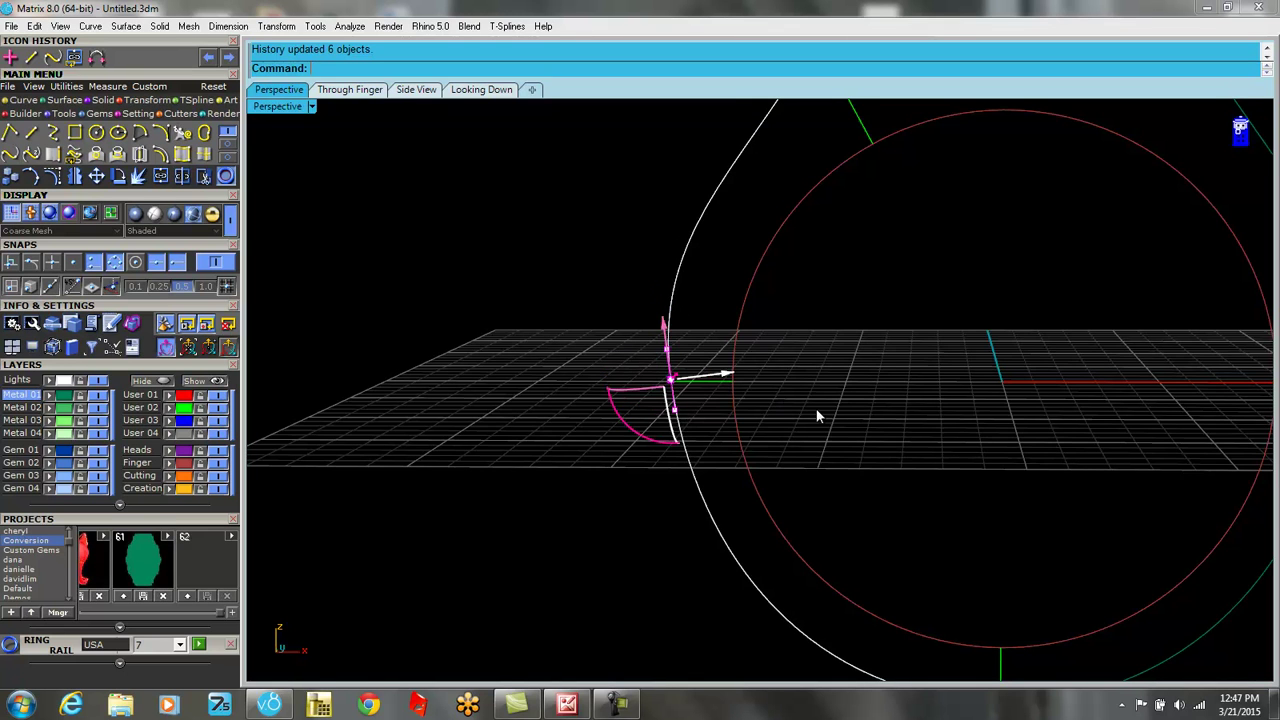
# Rotate the left Smart Target back upright so the outer profile runs vertically through it.
pyautogui.moveTo(817, 414); pyautogui.dragTo(730, 430, button='right')
pyautogui.moveTo(648, 433); pyautogui.dragTo(645, 428)
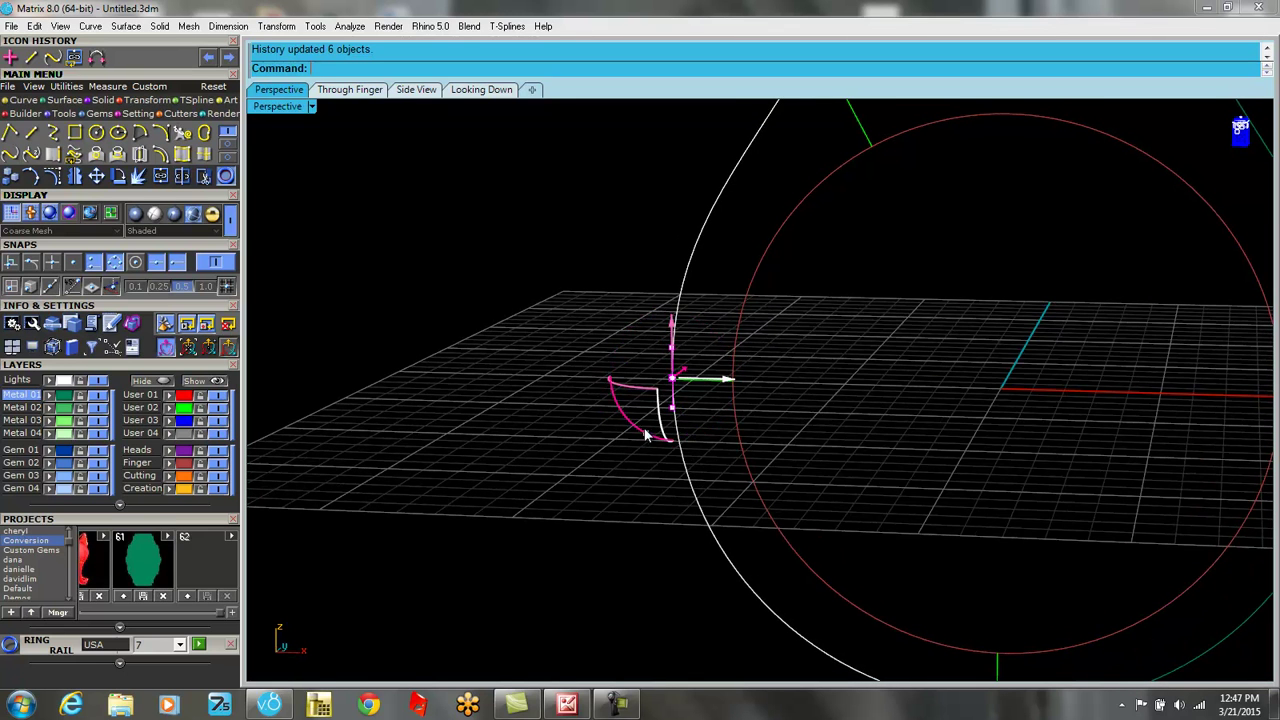
pyautogui.scroll(-4, 759, 387)
pyautogui.moveTo(868, 390)
pyautogui.mouseDown(button='right')
pyautogui.moveTo(843, 411)
pyautogui.moveTo(886, 380)
pyautogui.moveTo(860, 380)
pyautogui.mouseUp(button='right')
pyautogui.scroll(-4, 843, 411)
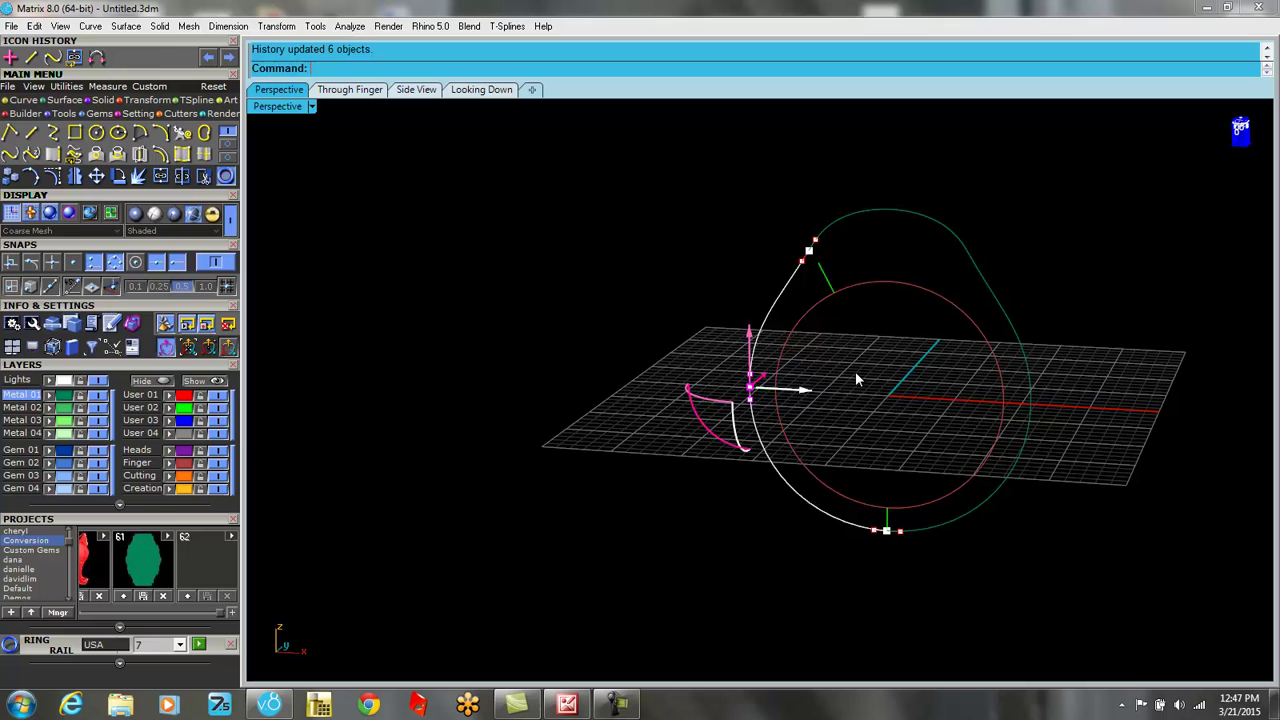
# Turn off Smart MSR, and switch the Lights layer off and back on to check which objects it holds.
pyautogui.click(166, 348)
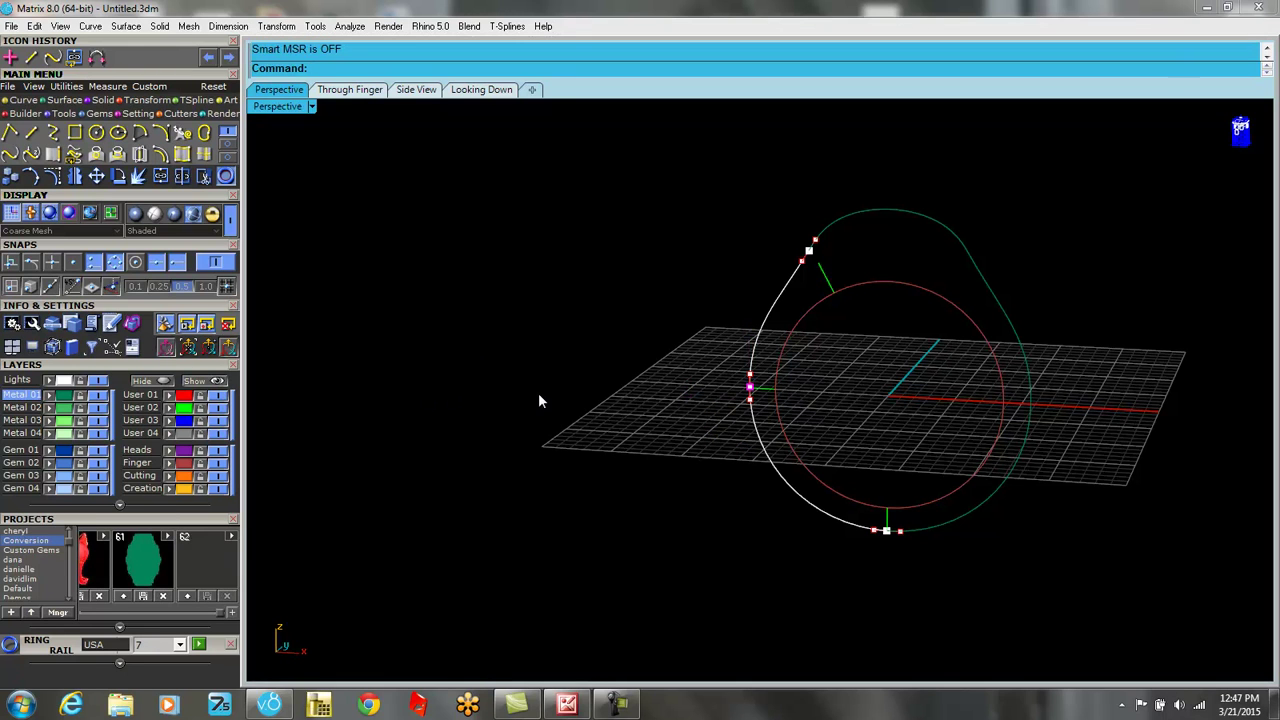
pyautogui.click(97, 384)
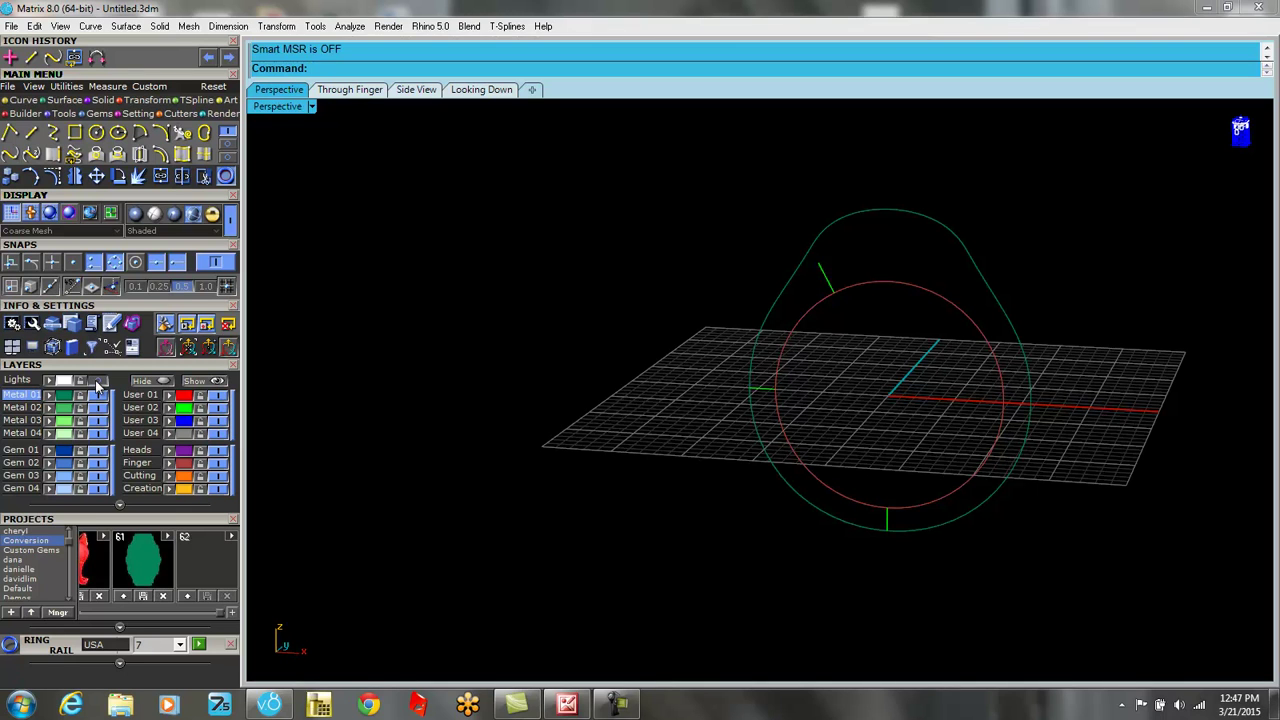
pyautogui.click(97, 384)
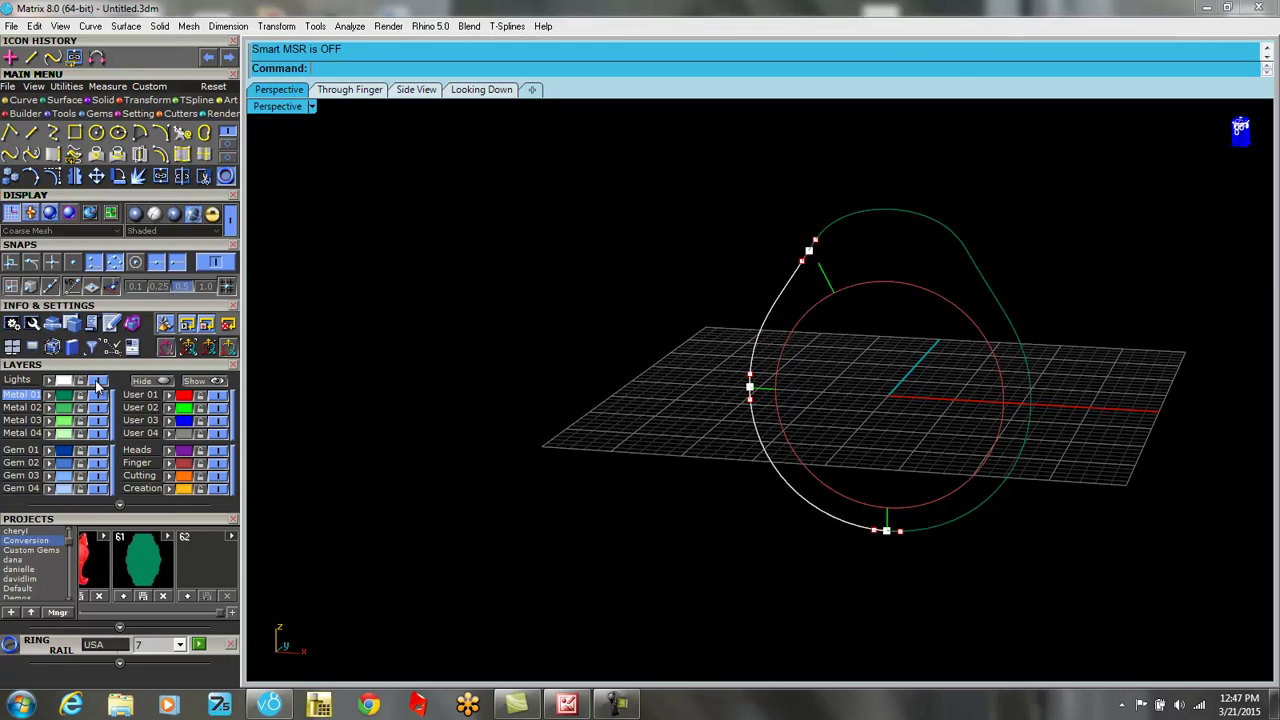
# Select the two white blend curves on the ring's left side, assign them to the User 01 layer and hide them.
pyautogui.click(771, 308)
pyautogui.click(830, 347)
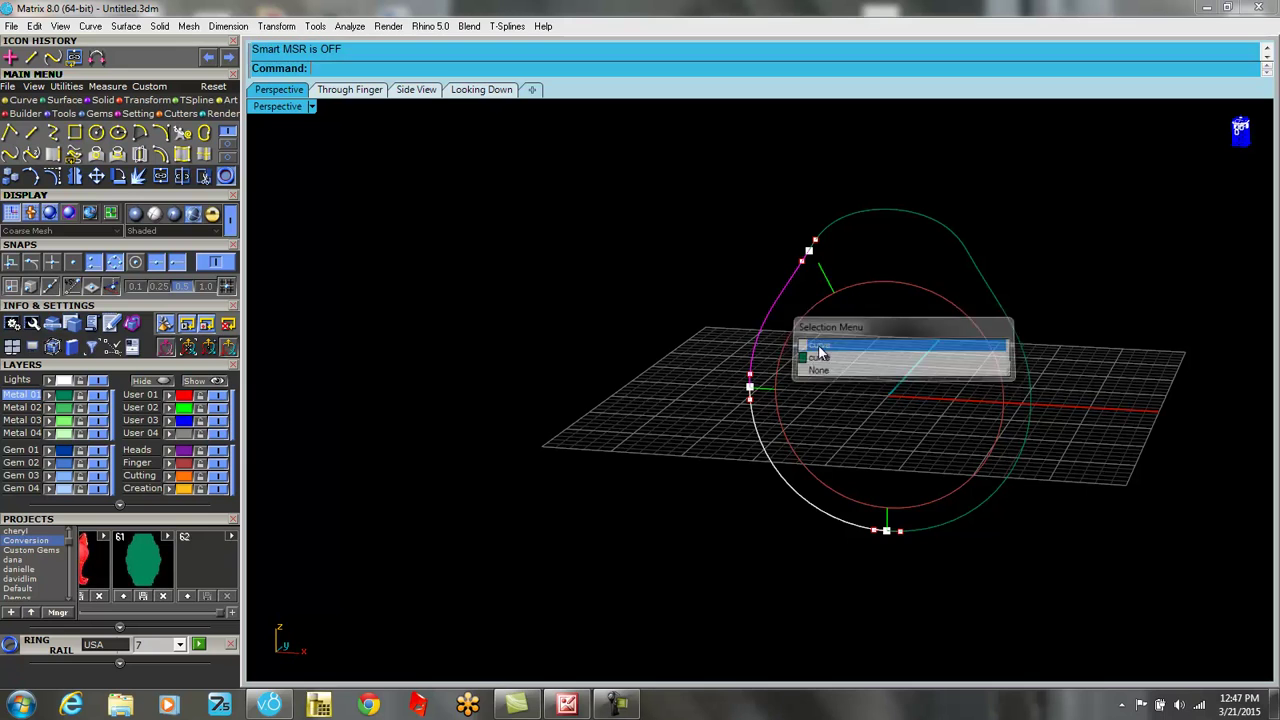
pyautogui.click(782, 480)
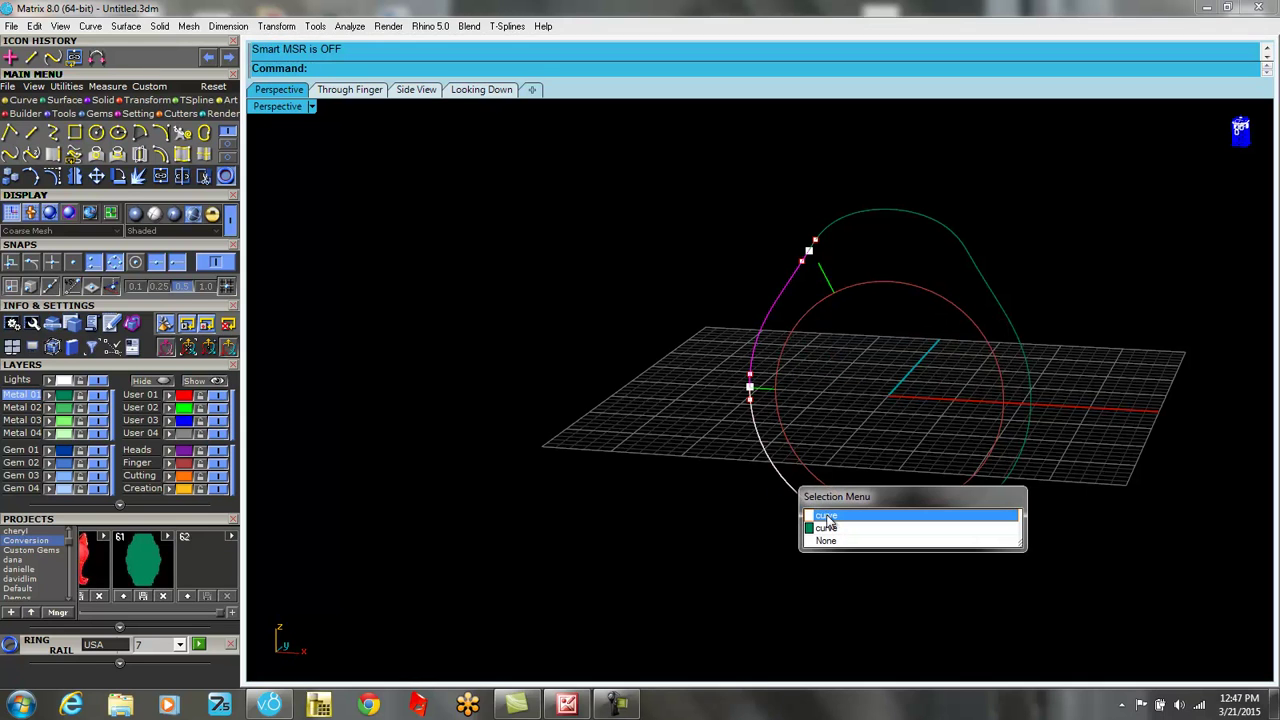
pyautogui.click(830, 520)
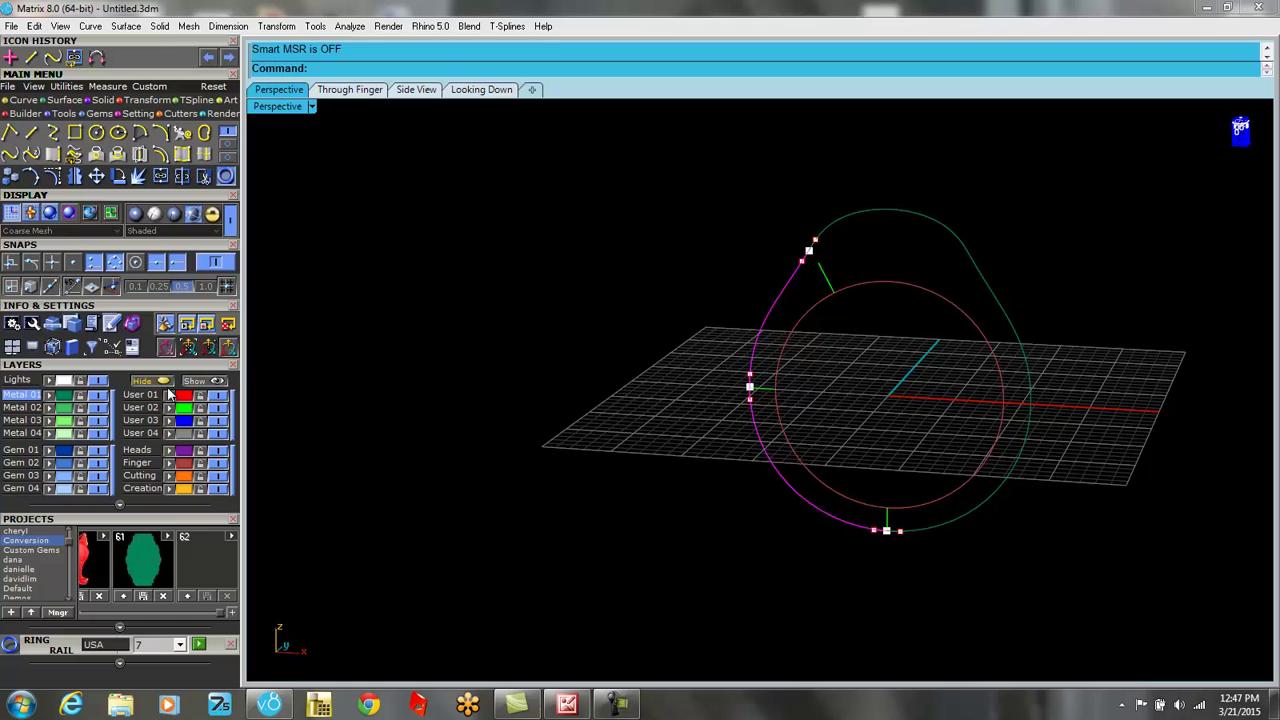
pyautogui.click(220, 398)
# Select all green curves of the outer ring profile and join them with Join History.
pyautogui.scroll(6, 748, 400)
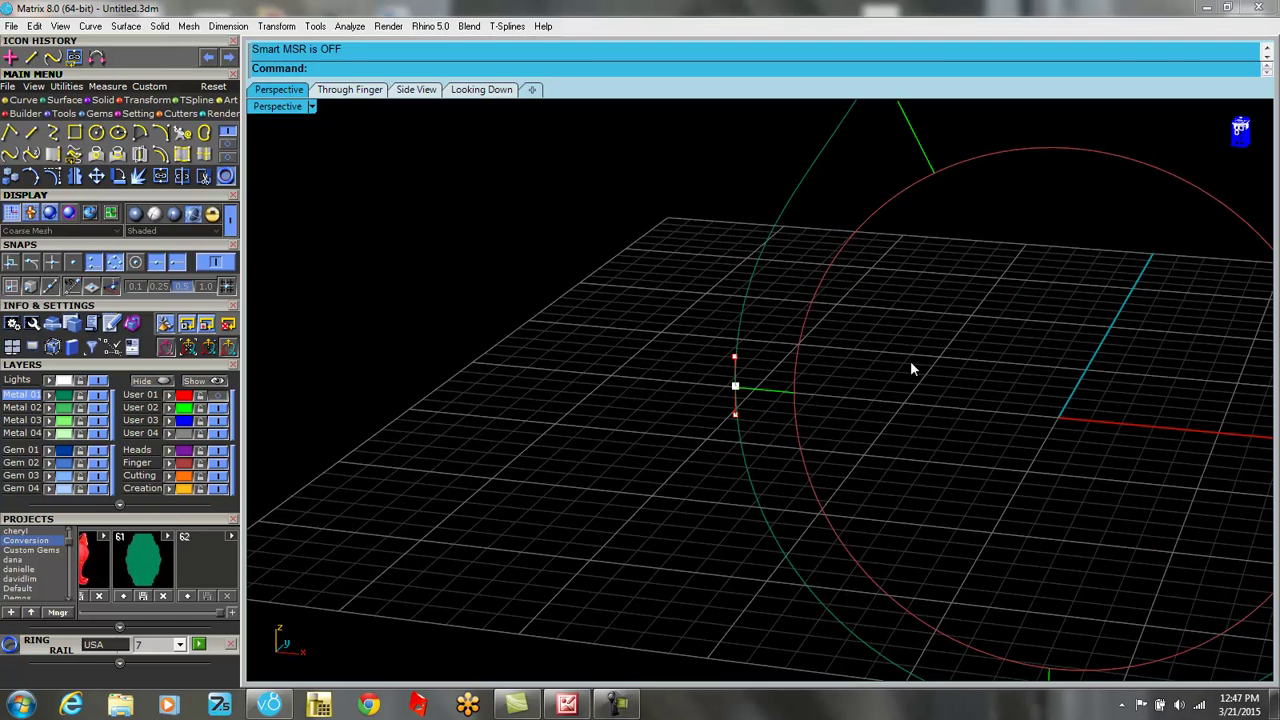
pyautogui.click(587, 230)
pyautogui.scroll(-4, 600, 375)
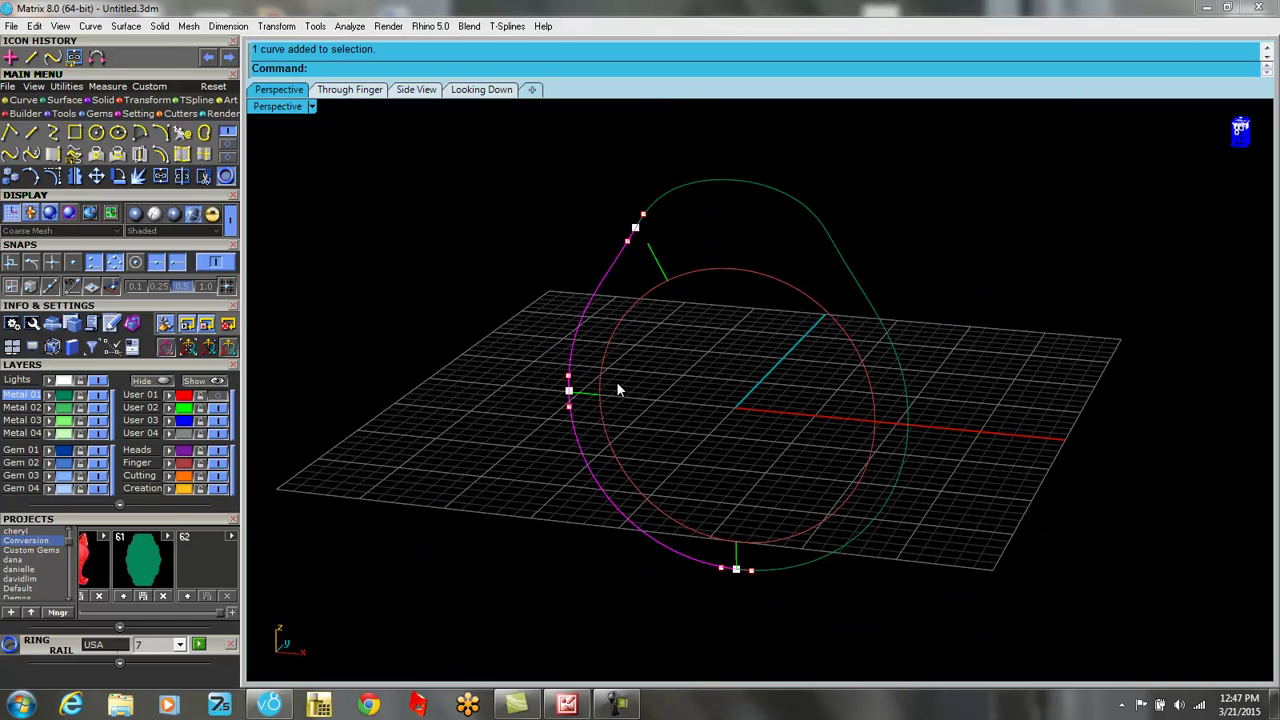
pyautogui.click(727, 180)
pyautogui.click(63, 113)
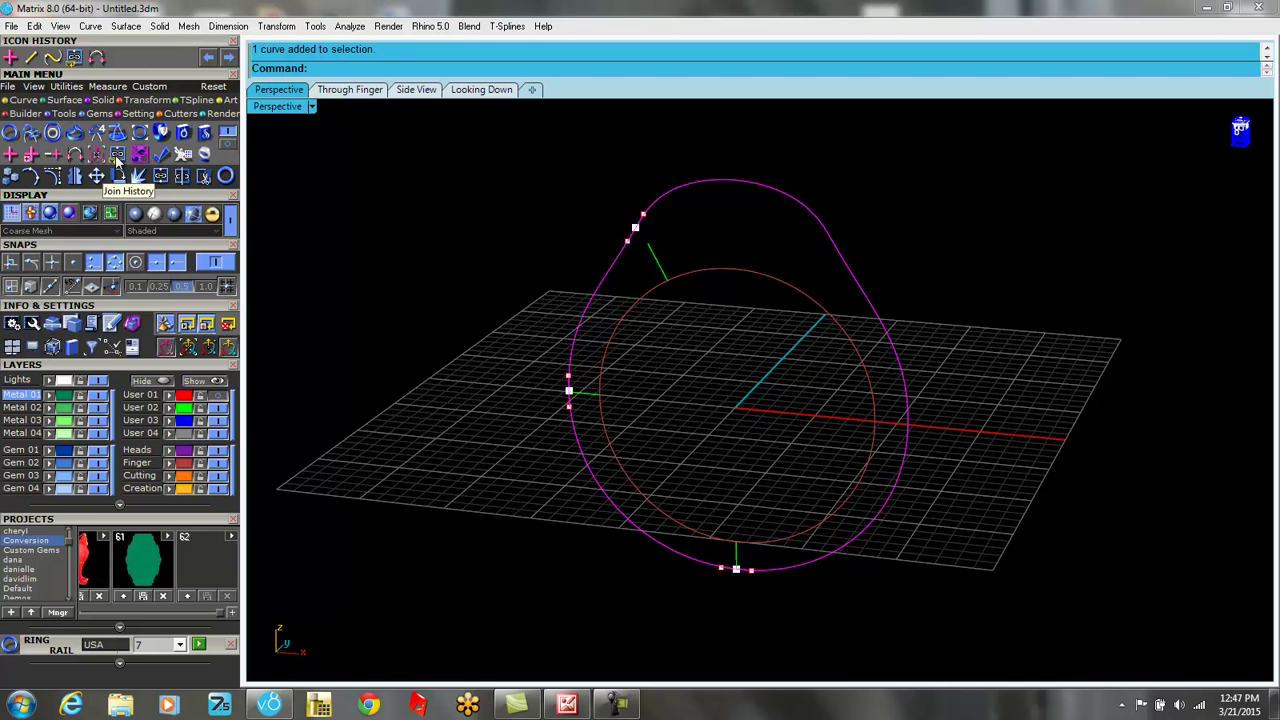
pyautogui.click(117, 155)
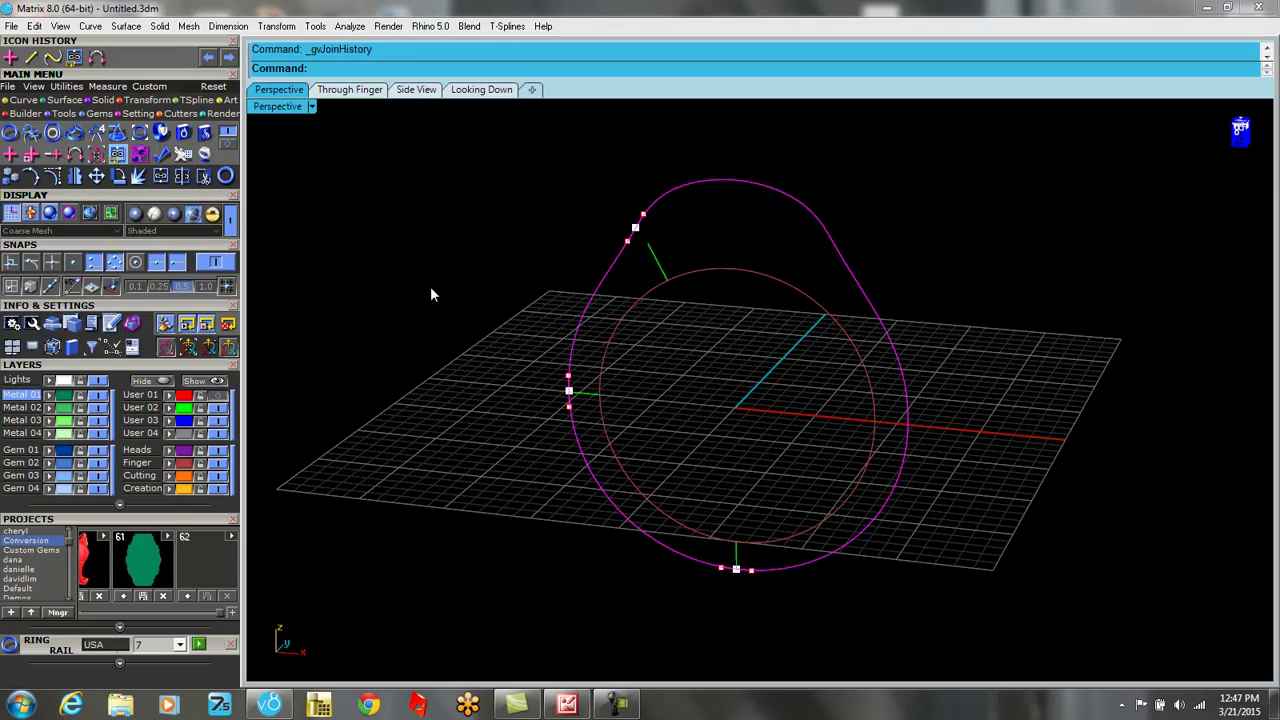
# Turn on Smart MSR for the upper-left Smart Target, rotate it to a flatter angle and move it inward toward its guide line.
pyautogui.click(634, 230)
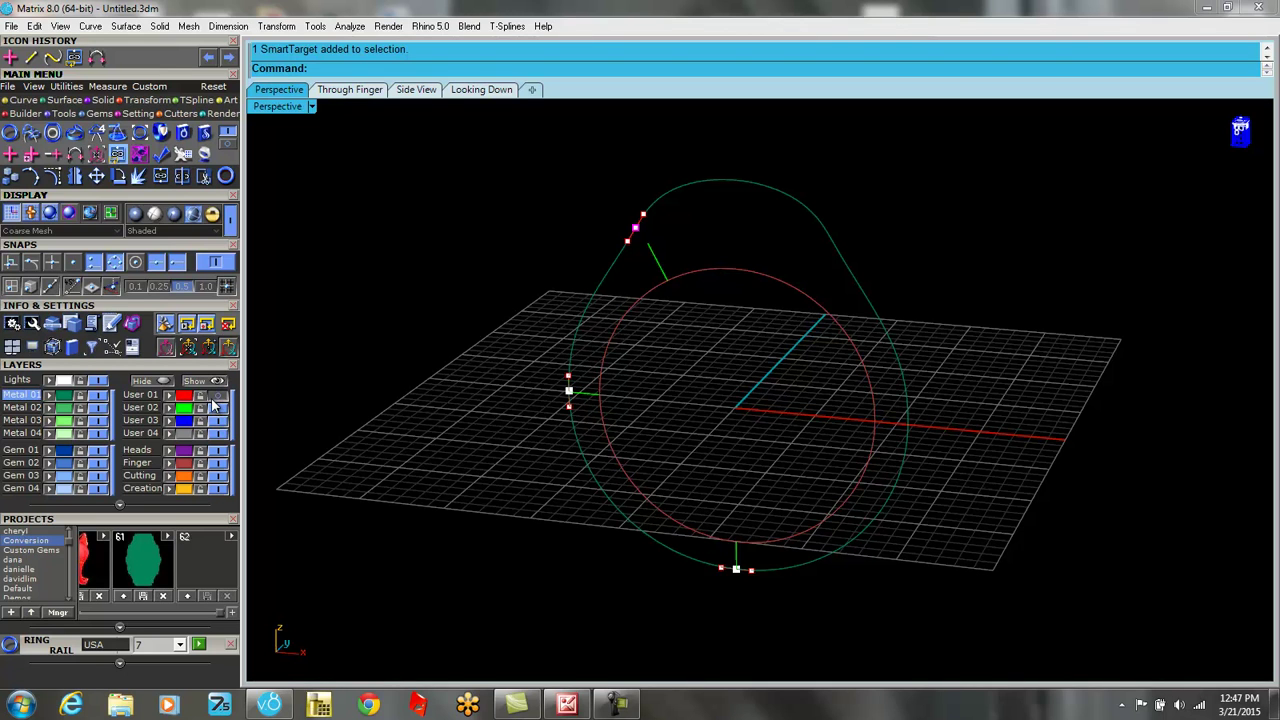
pyautogui.click(167, 347)
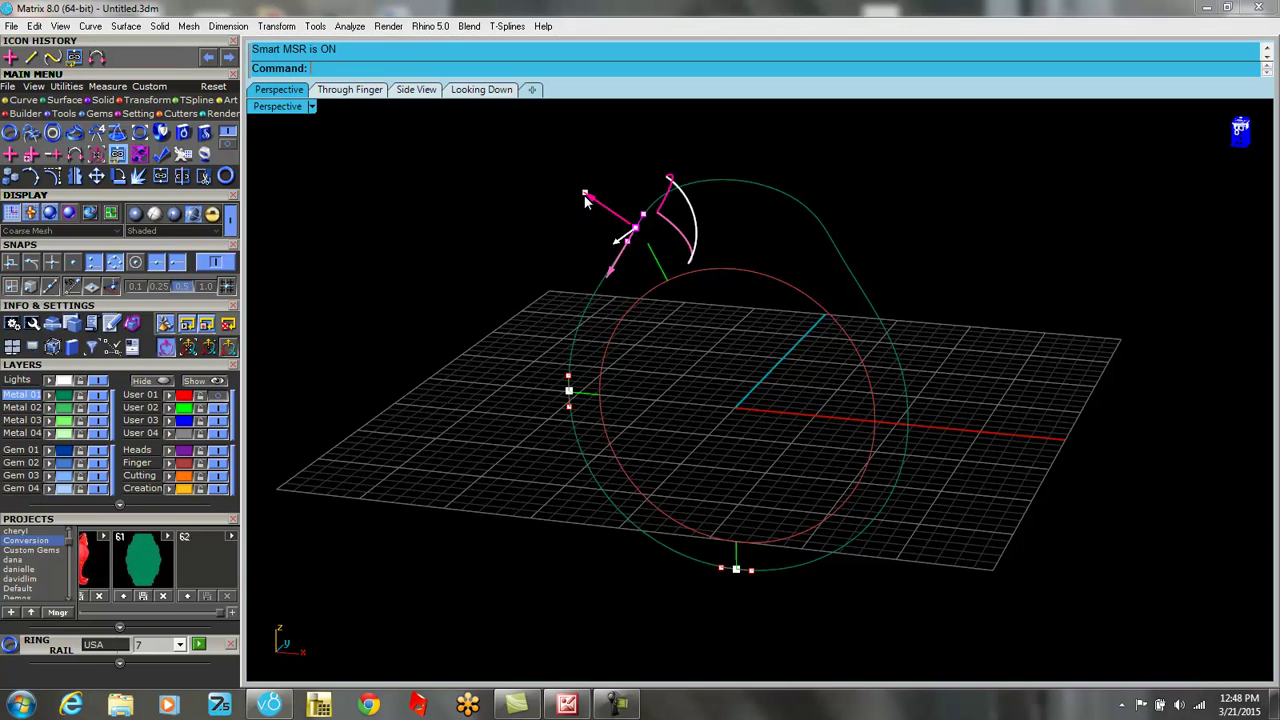
pyautogui.moveTo(586, 198)
pyautogui.mouseDown()
pyautogui.moveTo(575, 190)
pyautogui.moveTo(596, 201)
pyautogui.mouseUp()
pyautogui.moveTo(730, 370); pyautogui.dragTo(755, 325, button='right')
pyautogui.moveTo(724, 228); pyautogui.dragTo(718, 281)
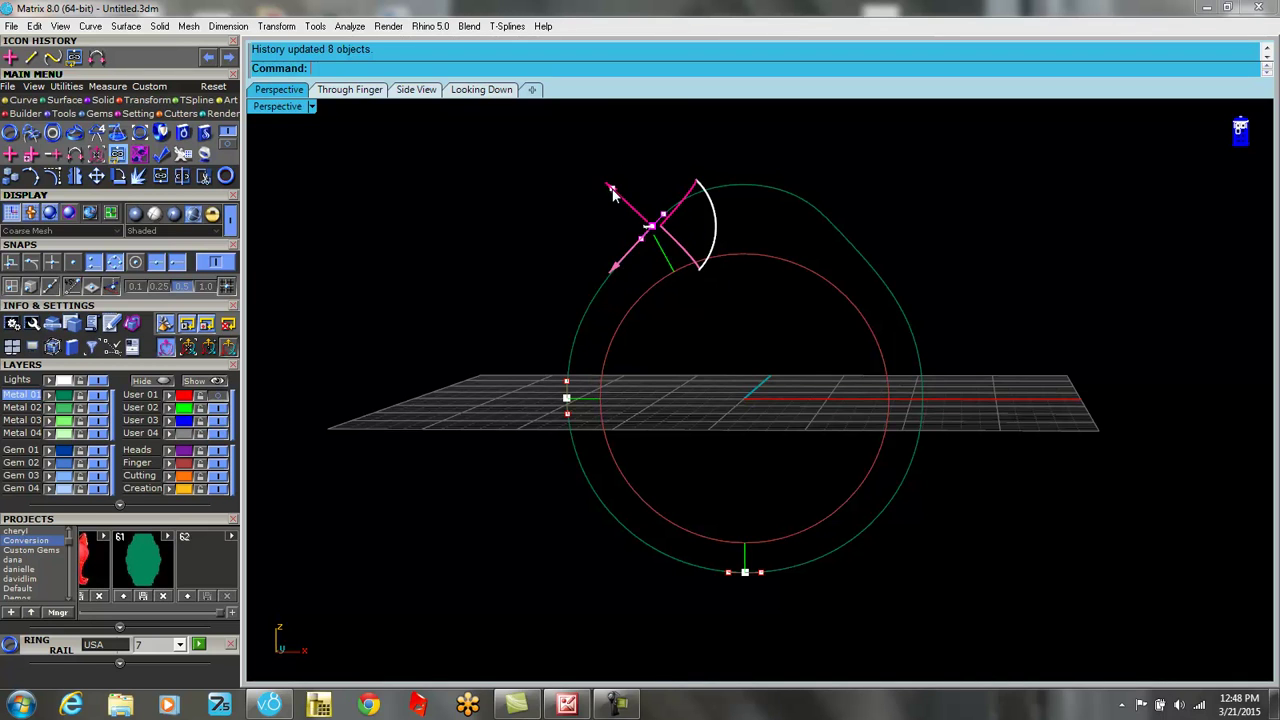
pyautogui.moveTo(612, 190); pyautogui.dragTo(622, 207)
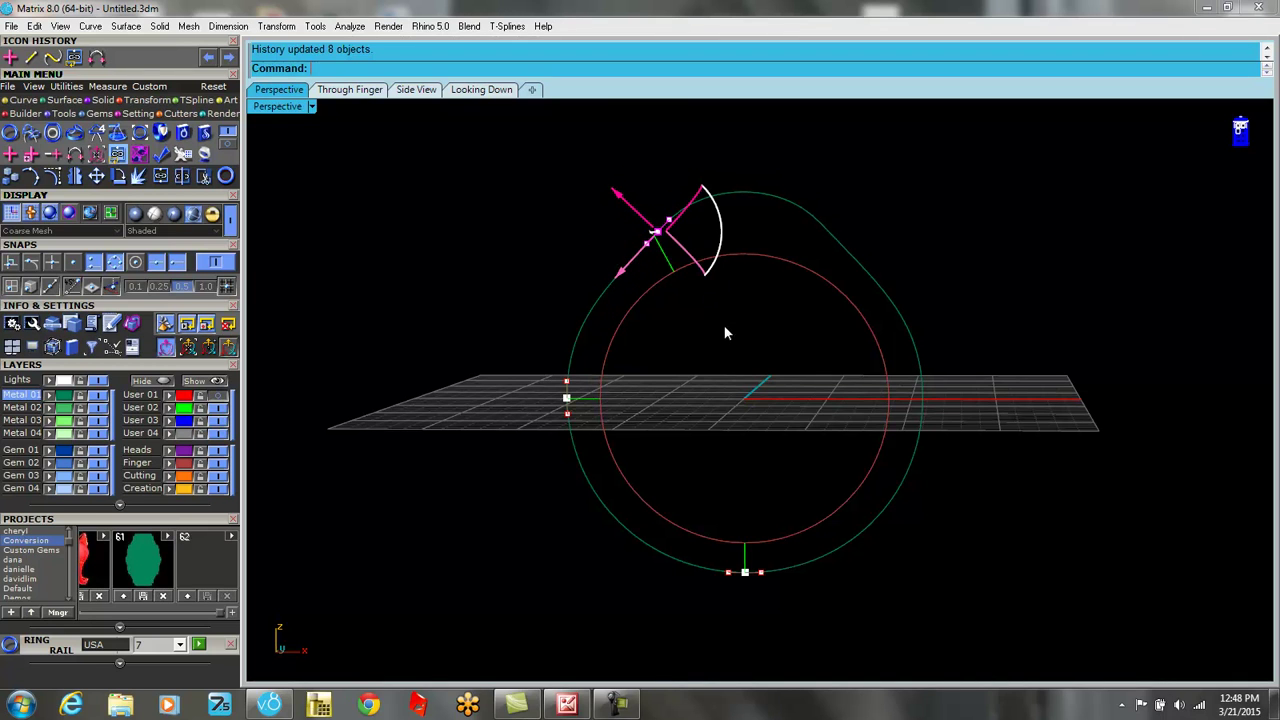
pyautogui.moveTo(775, 404); pyautogui.dragTo(707, 413, button='right')
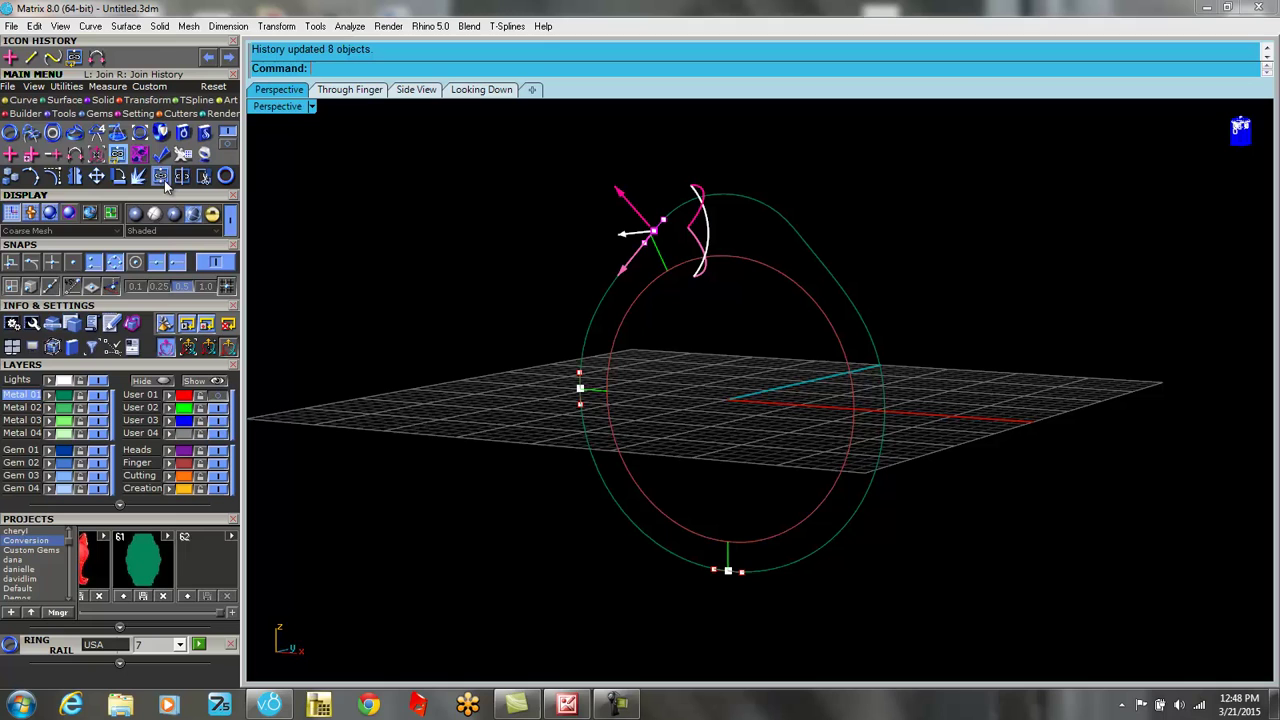
pyautogui.click(181, 113)
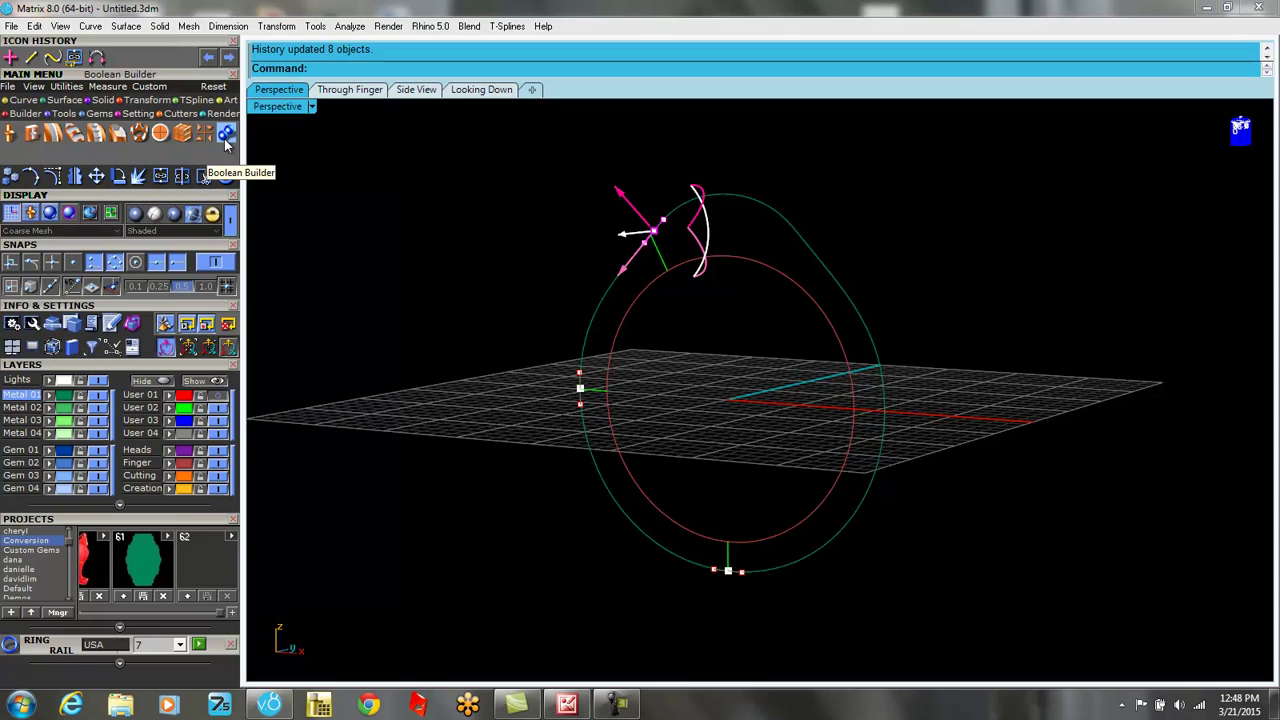
pyautogui.click(66, 115)
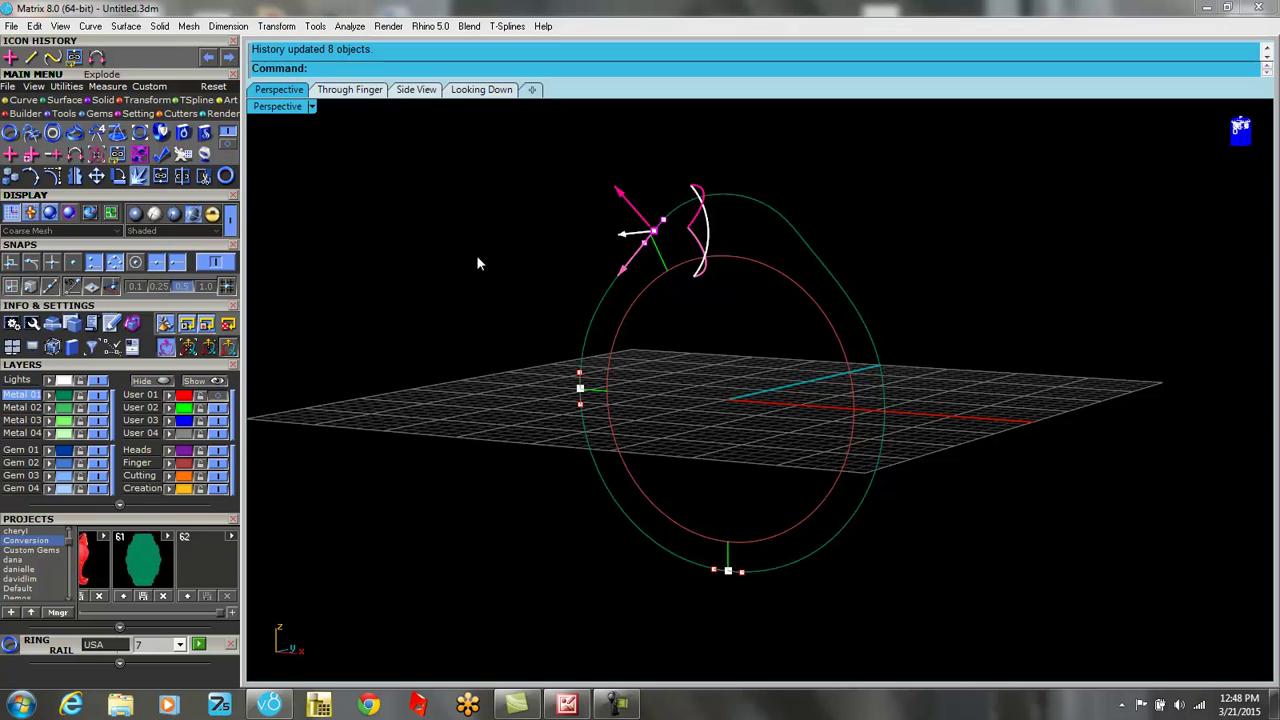
# Move the upper-left Smart Target further inward onto the end of its guide line and deselect it.
pyautogui.moveTo(714, 343); pyautogui.dragTo(743, 323, button='right')
pyautogui.scroll(3, 660, 210)
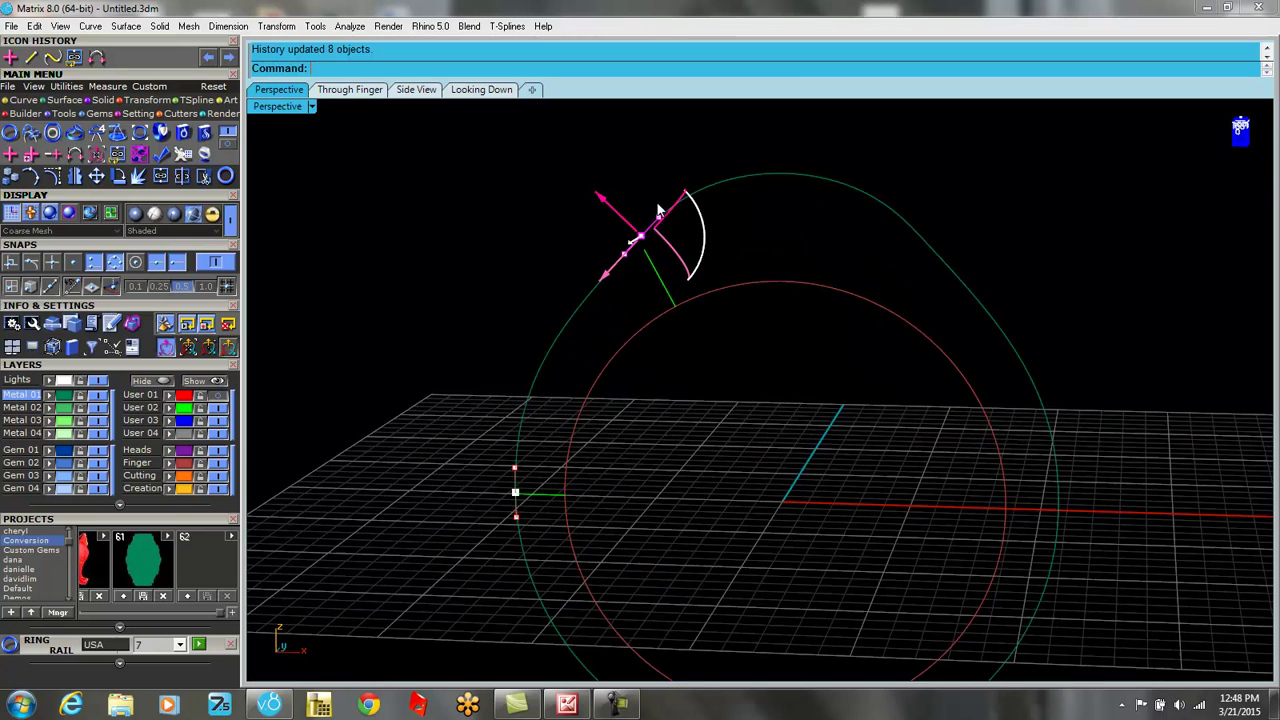
pyautogui.moveTo(714, 266); pyautogui.dragTo(673, 278, button='right')
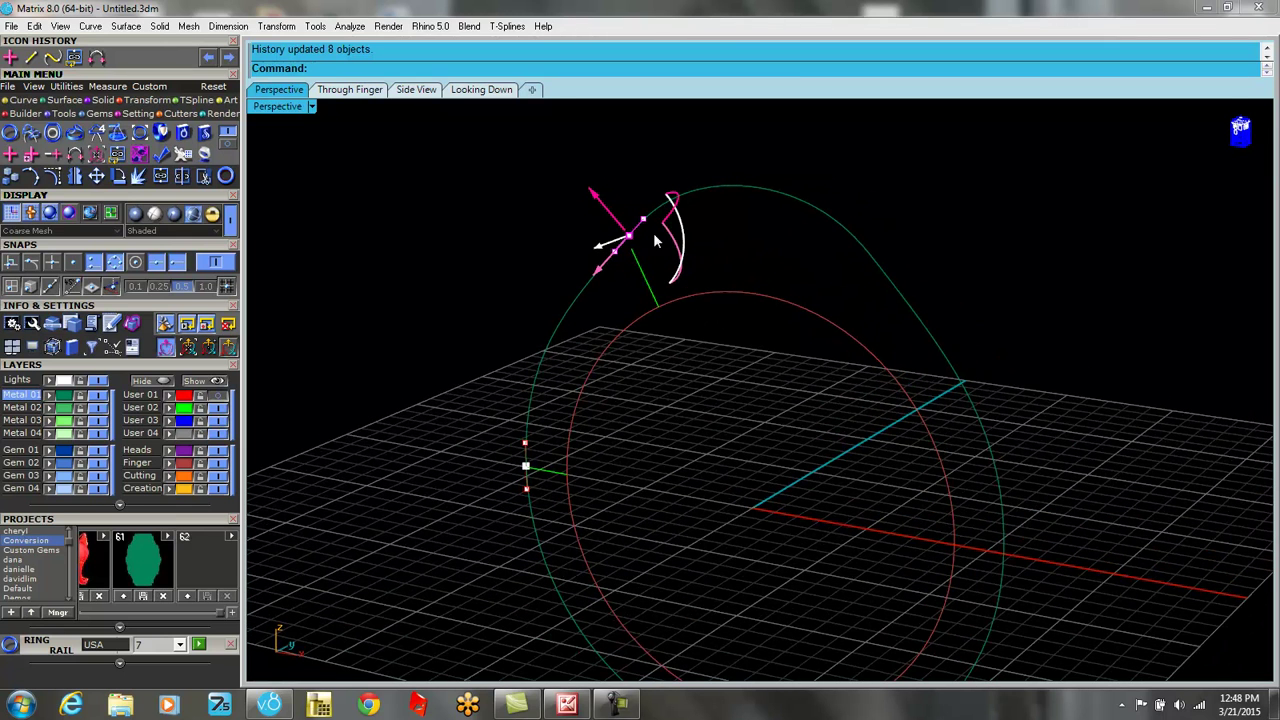
pyautogui.moveTo(594, 198); pyautogui.dragTo(605, 210)
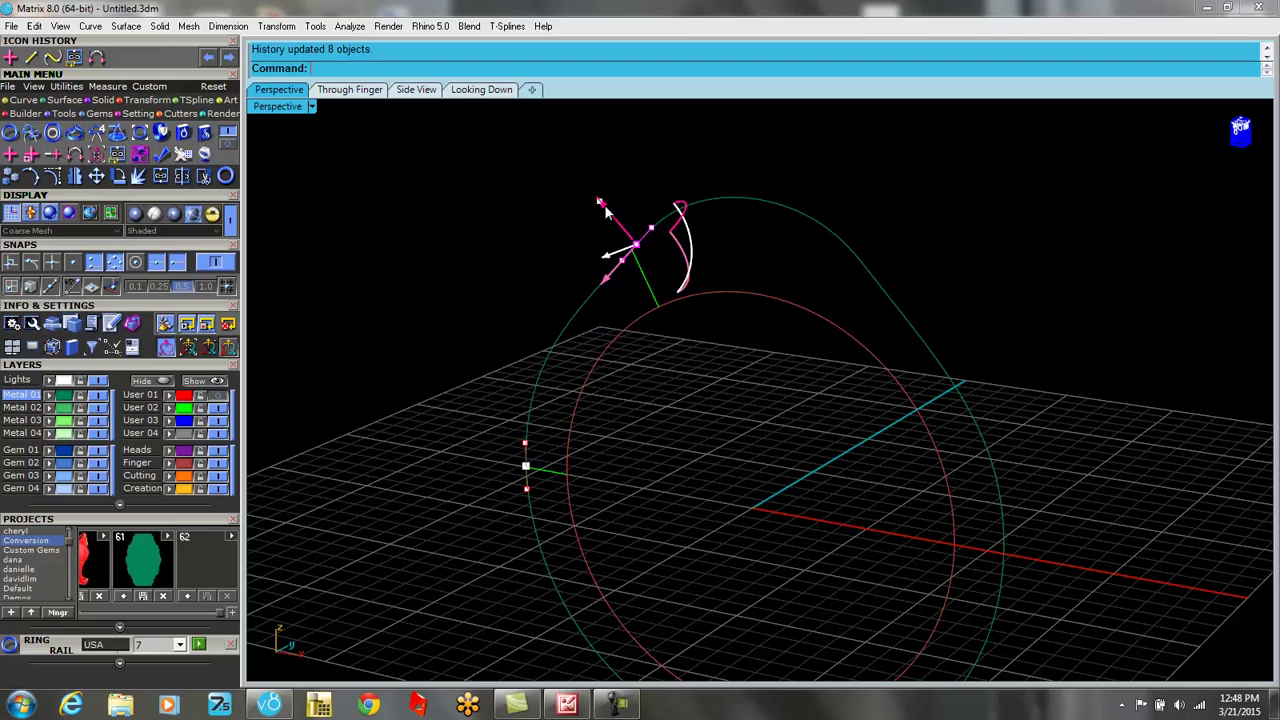
pyautogui.moveTo(746, 343); pyautogui.dragTo(789, 376, button='right')
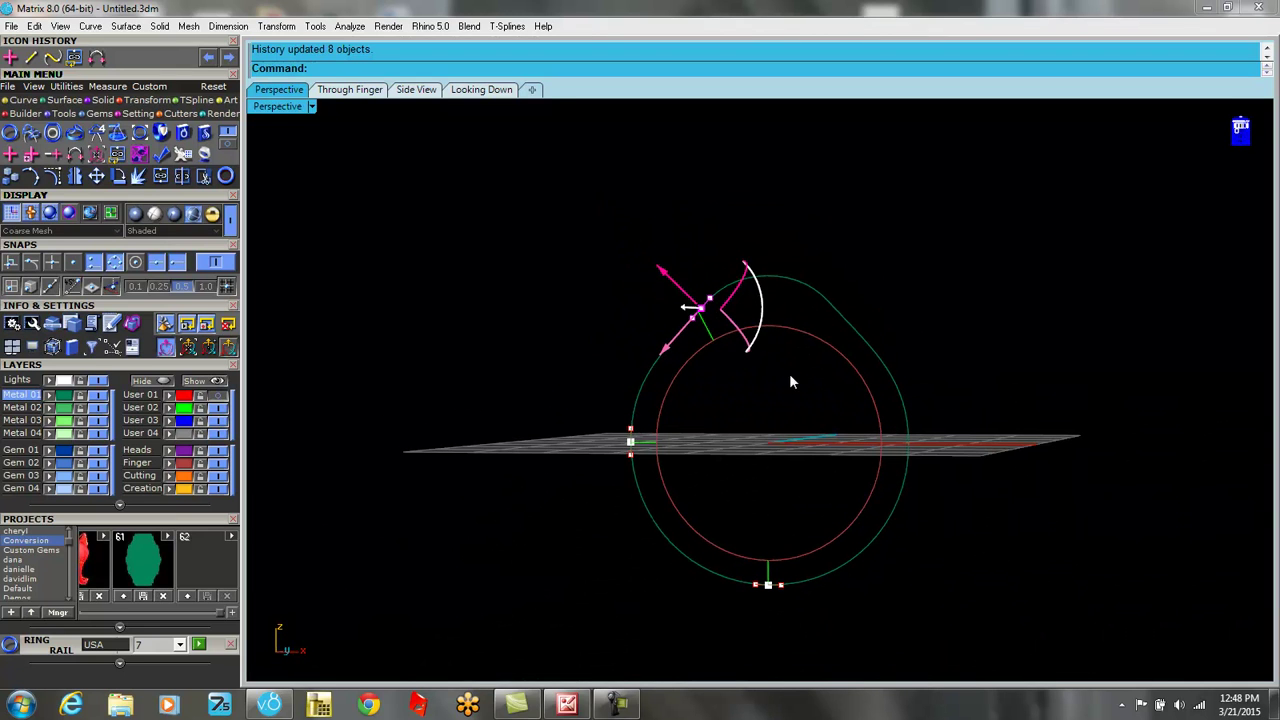
pyautogui.press('Escape')
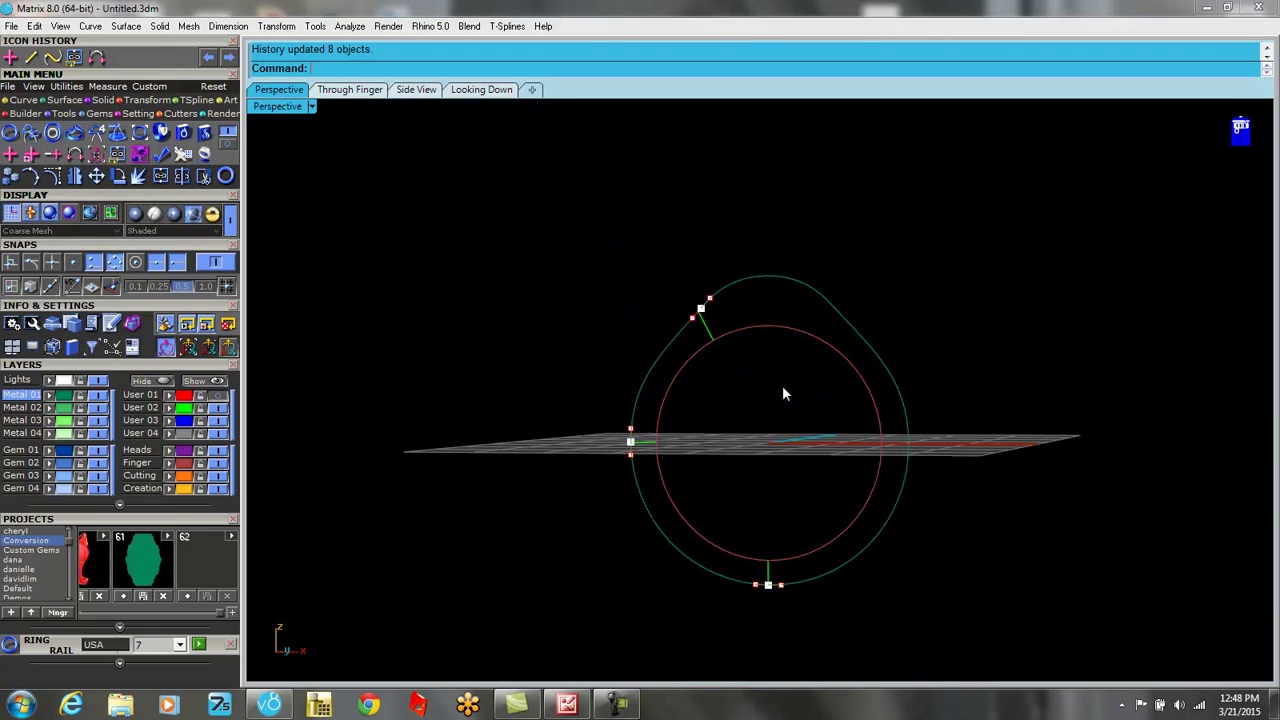
# Turn off Smart MSR and start Profile Between 2 Rails on the inner ring rail, with the joined outer profile as second rail.
pyautogui.click(724, 555)
pyautogui.click(167, 349)
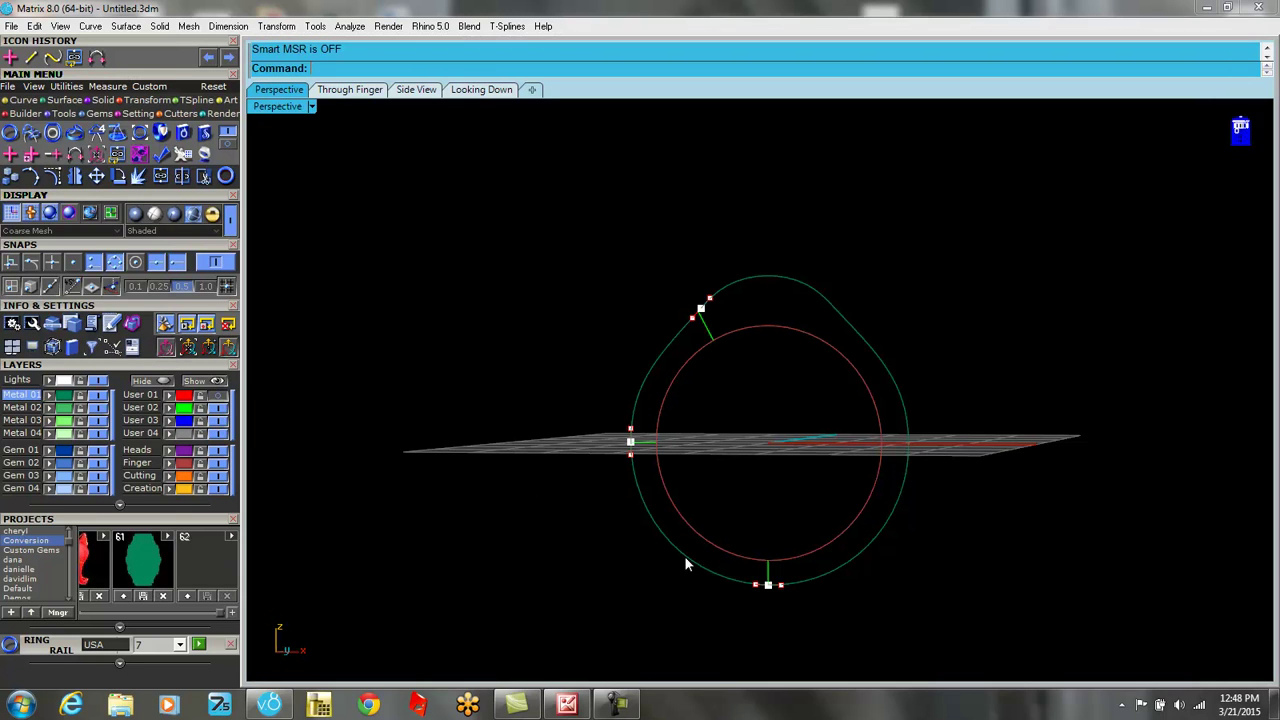
pyautogui.click(717, 549)
pyautogui.press('F6')
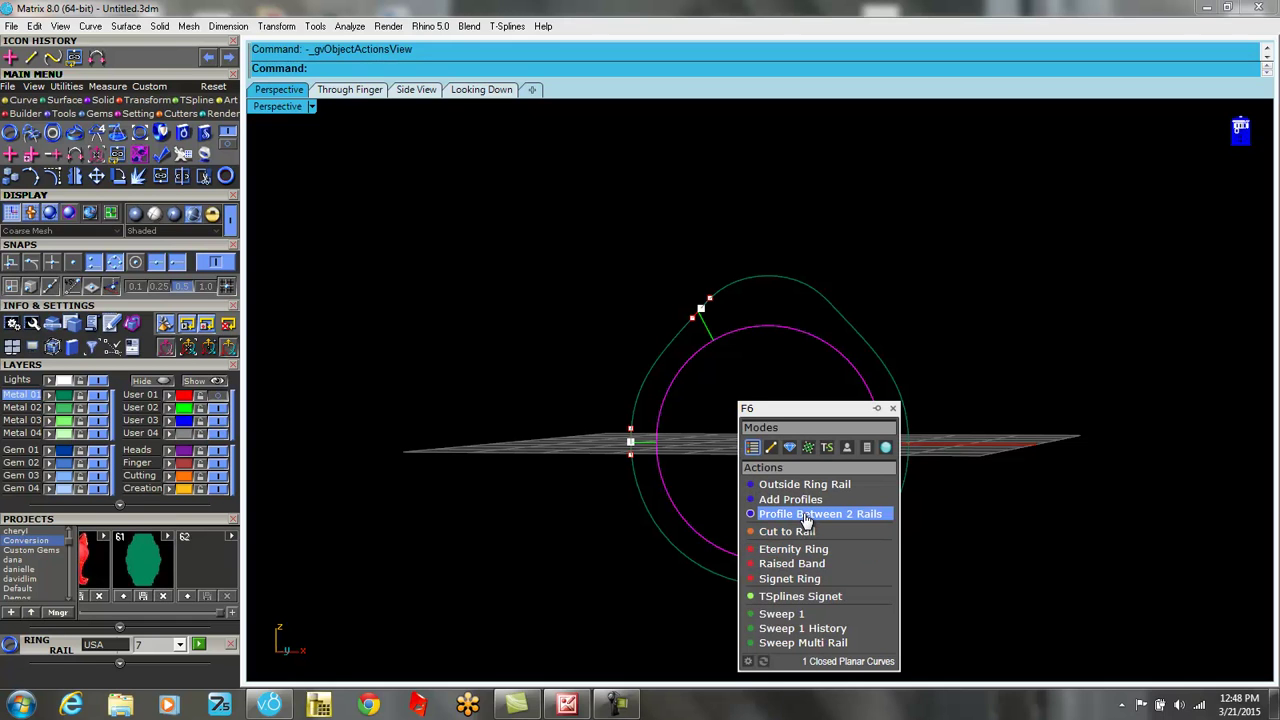
pyautogui.click(806, 517)
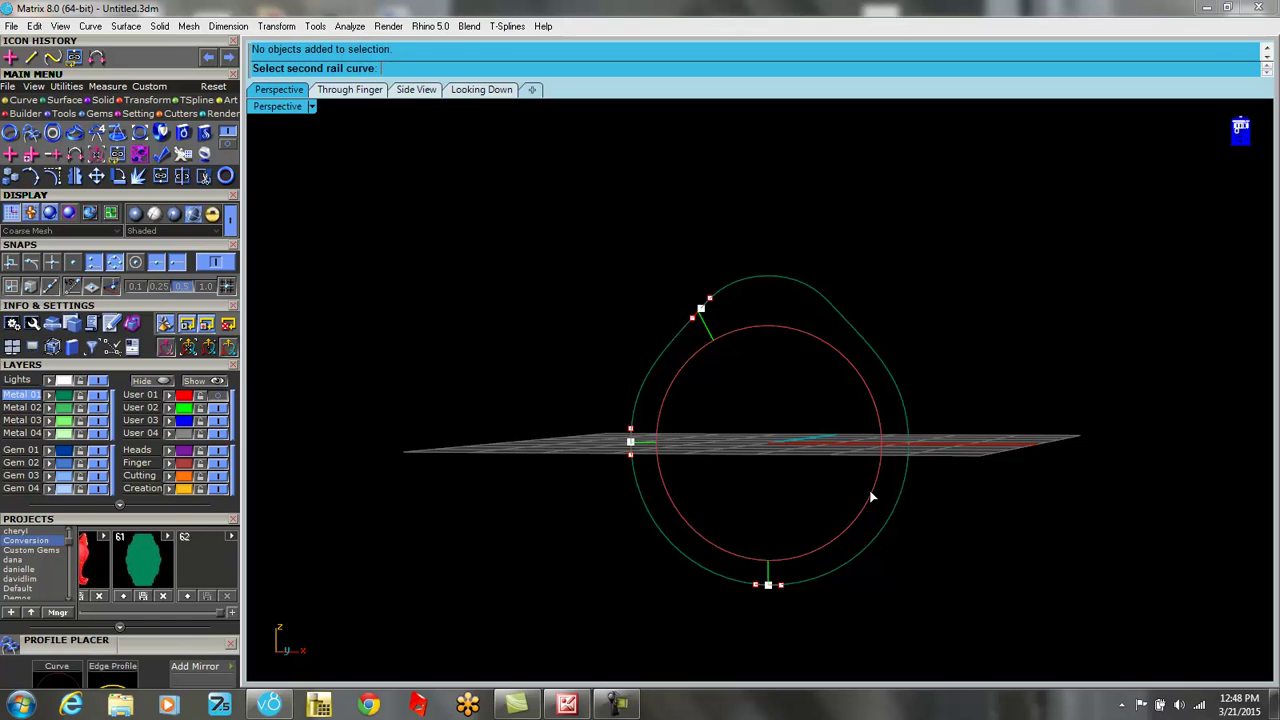
pyautogui.click(811, 289)
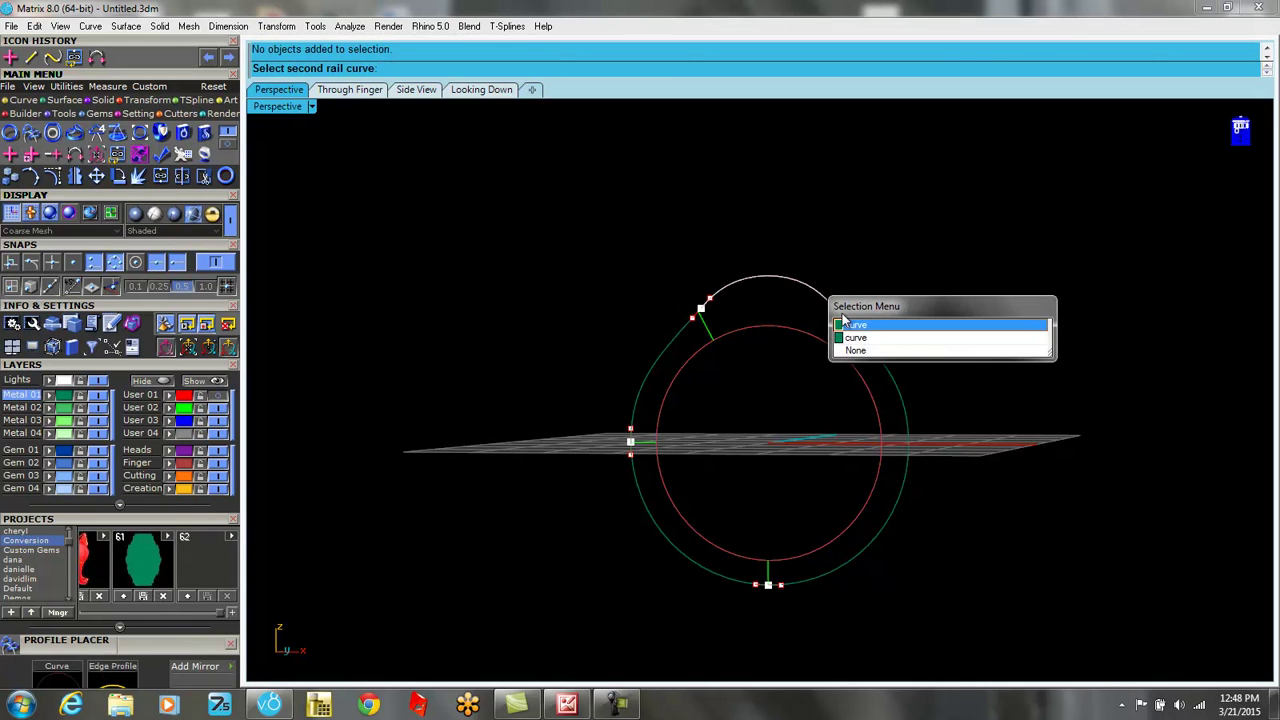
pyautogui.click(867, 342)
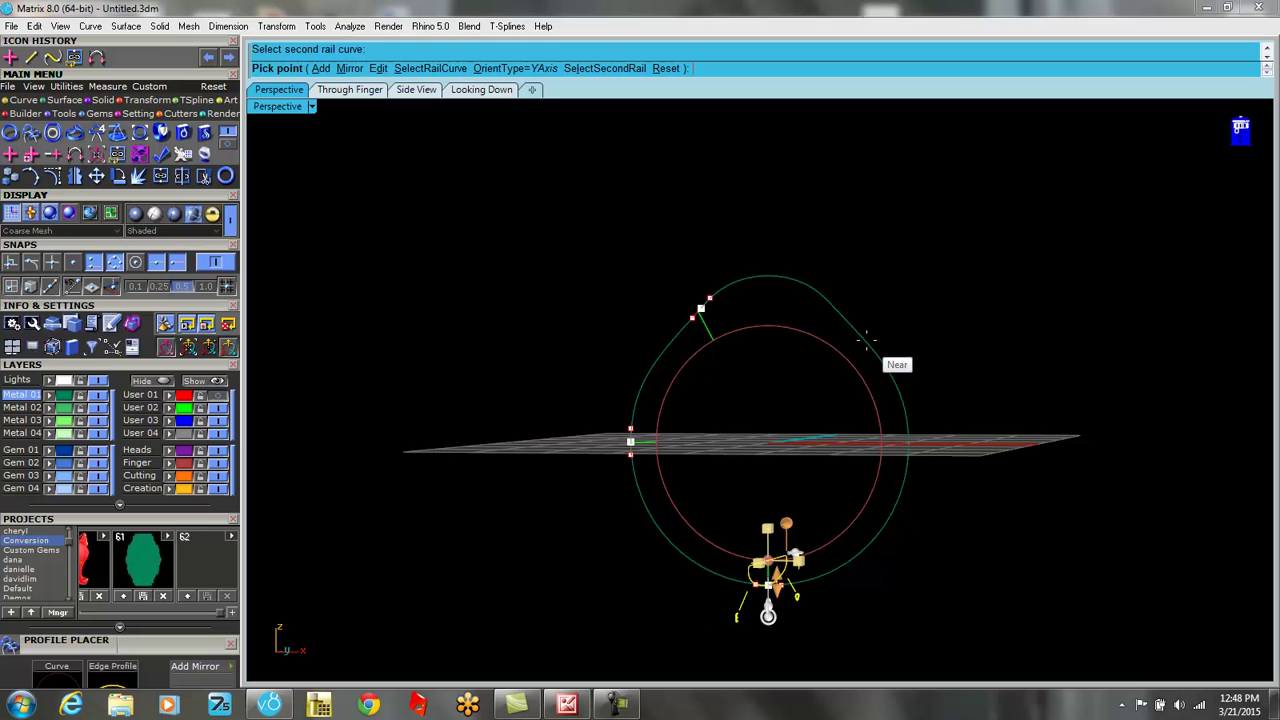
# Narrow the profile at the base of the ring until it is only slightly wider than it is tall.
pyautogui.moveTo(986, 466); pyautogui.dragTo(777, 635, button='right')
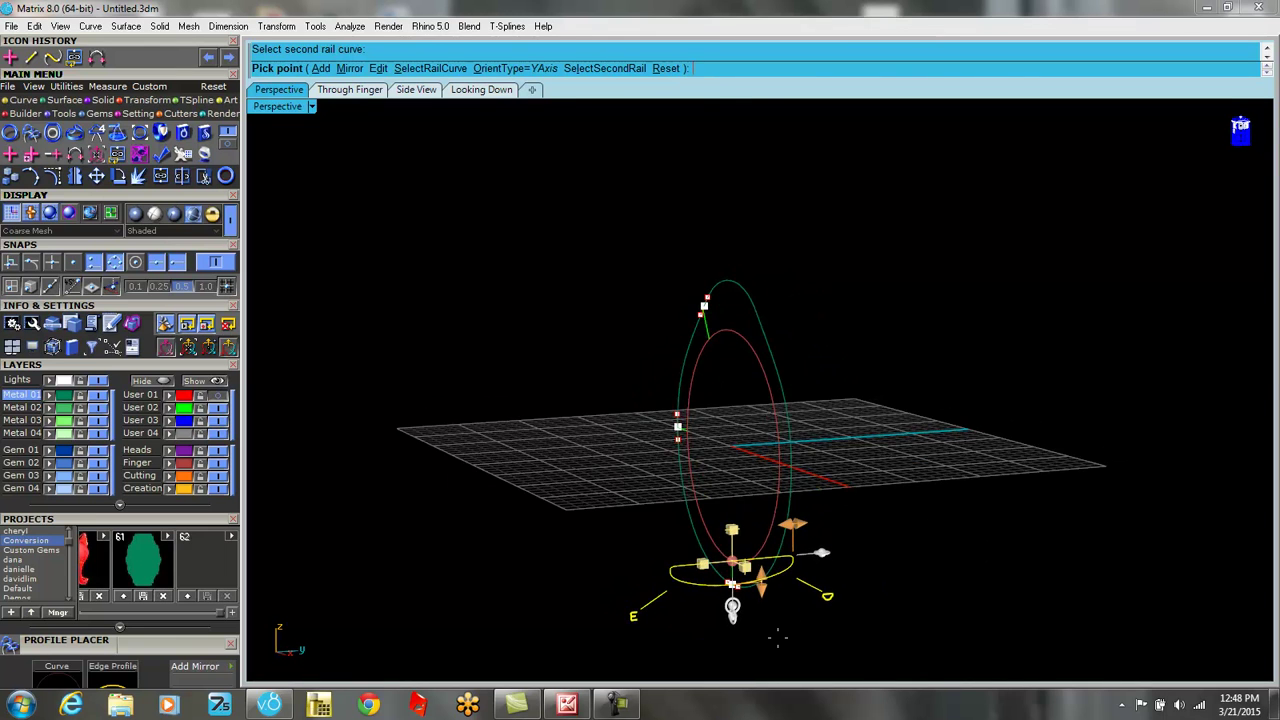
pyautogui.scroll(8, 771, 591)
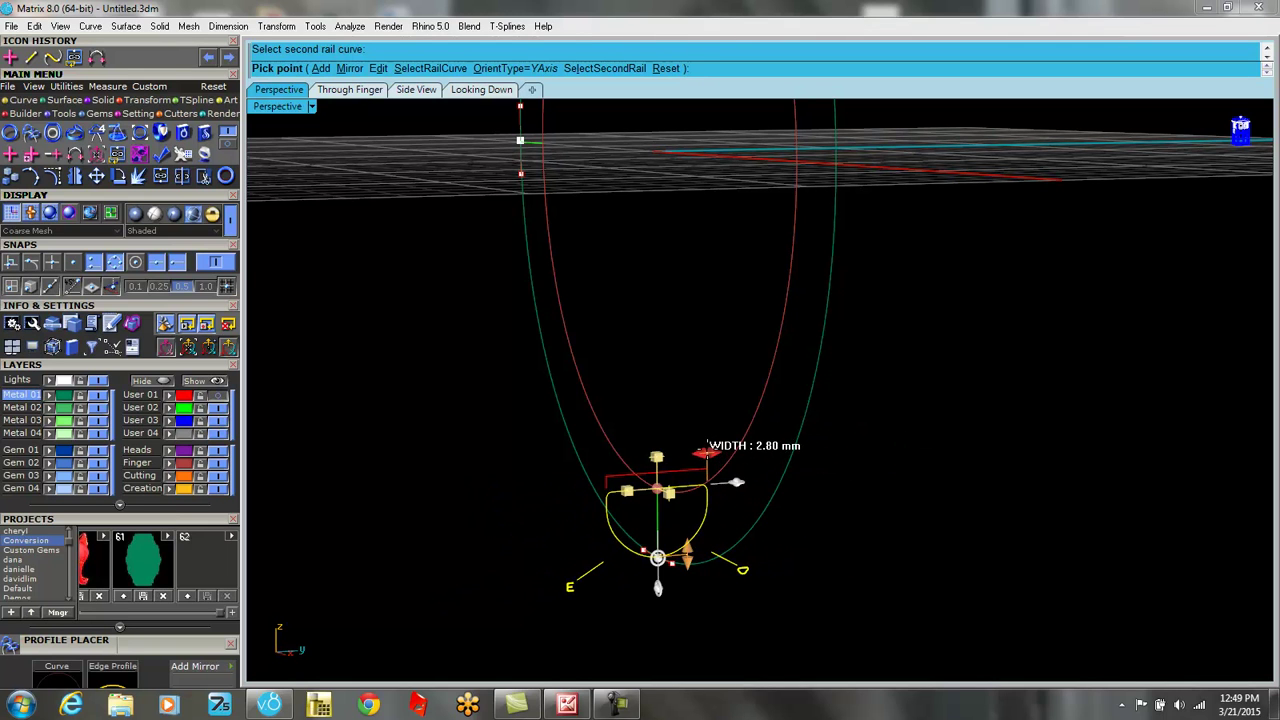
pyautogui.moveTo(700, 453); pyautogui.dragTo(697, 454)
pyautogui.scroll(-8, 780, 560)
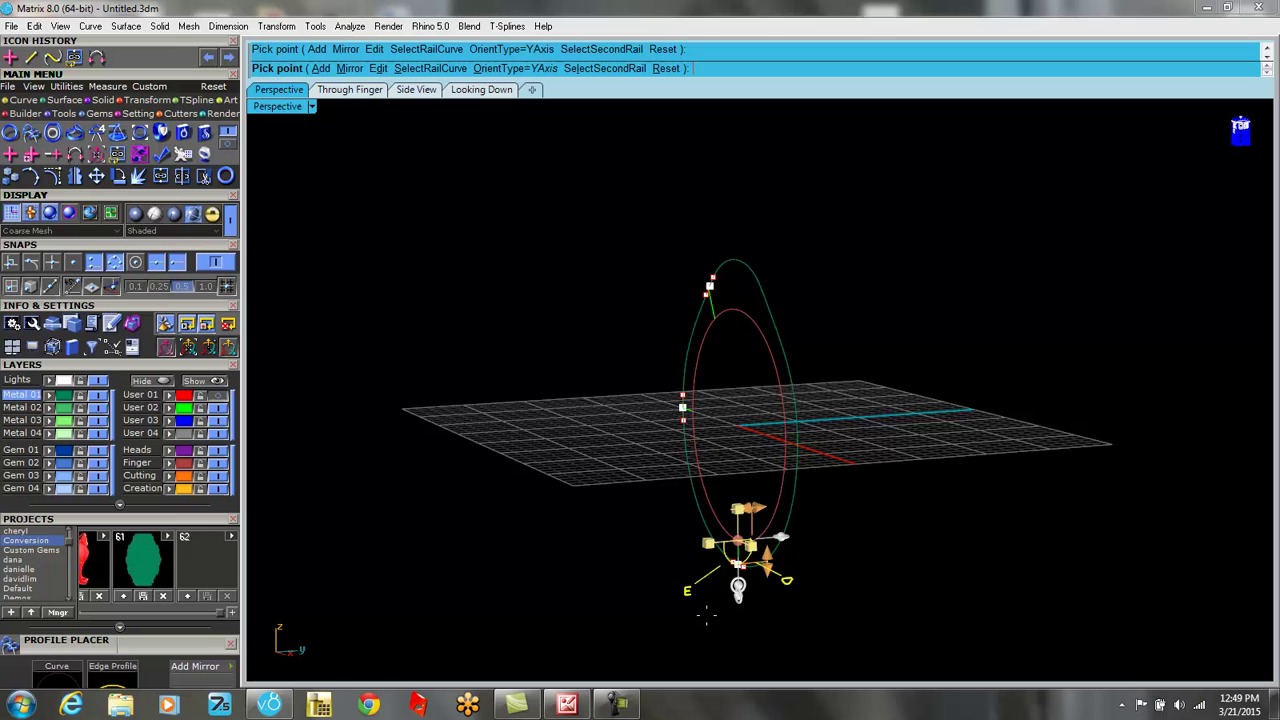
pyautogui.moveTo(706, 614); pyautogui.dragTo(740, 617, button='right')
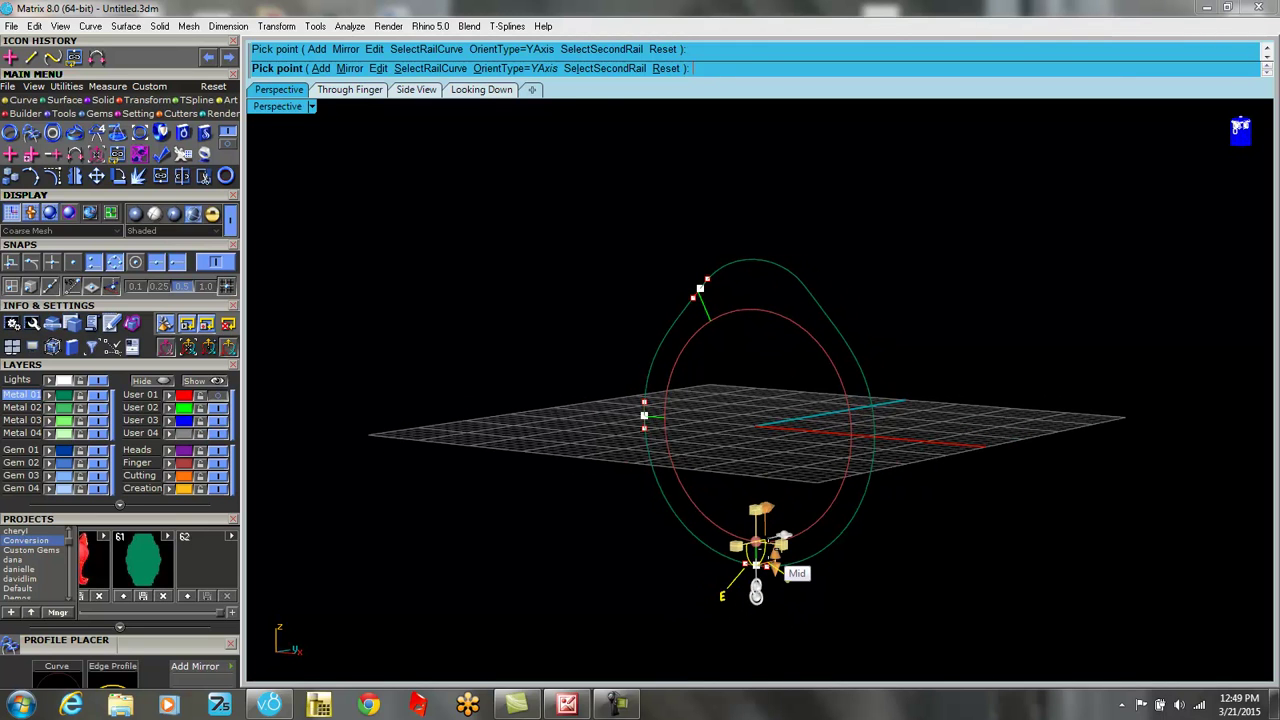
pyautogui.scroll(3, 778, 566)
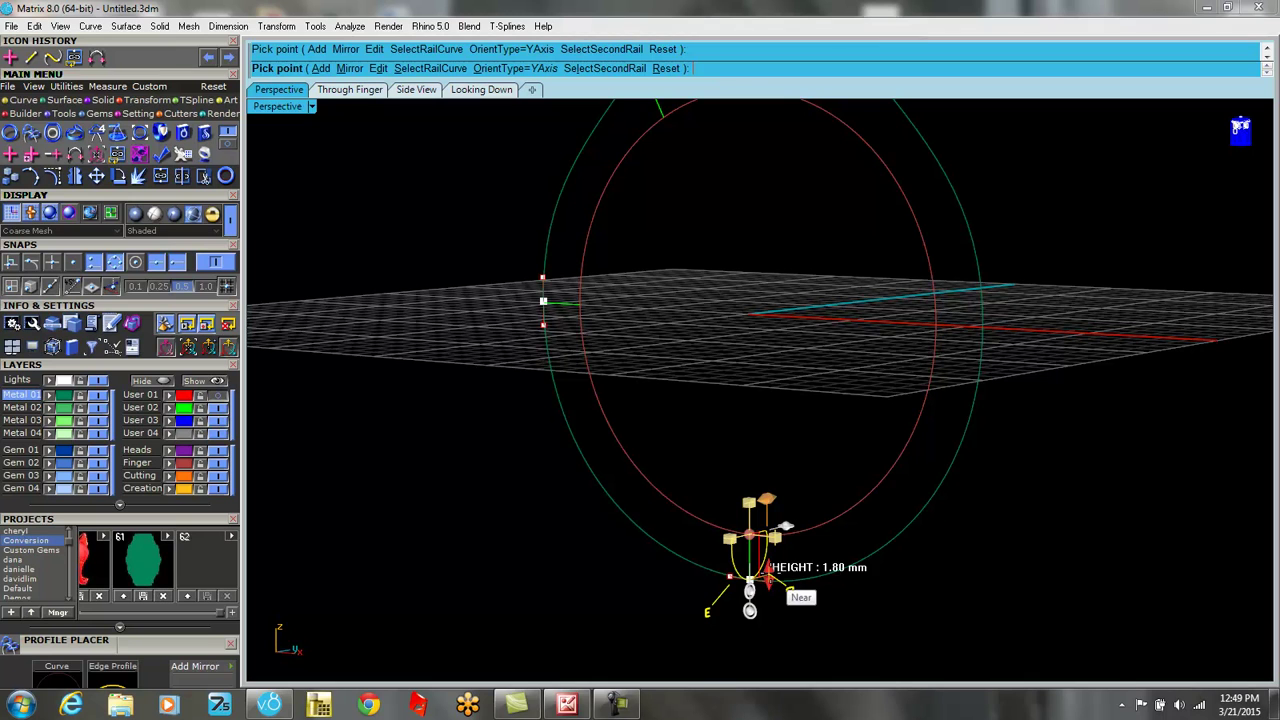
# Add a second profile between the two rails and place it near the top of the ring, beside the upper-left Smart Target.
pyautogui.scroll(-4, 893, 588)
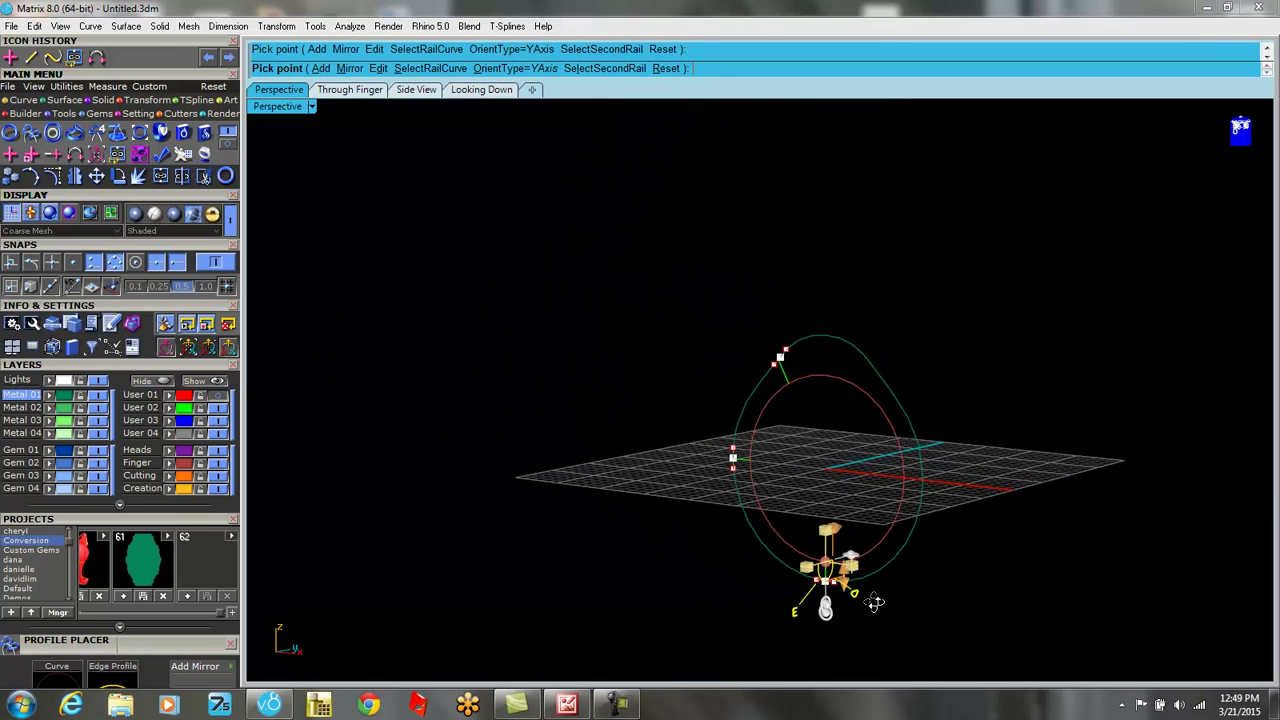
pyautogui.click(320, 68)
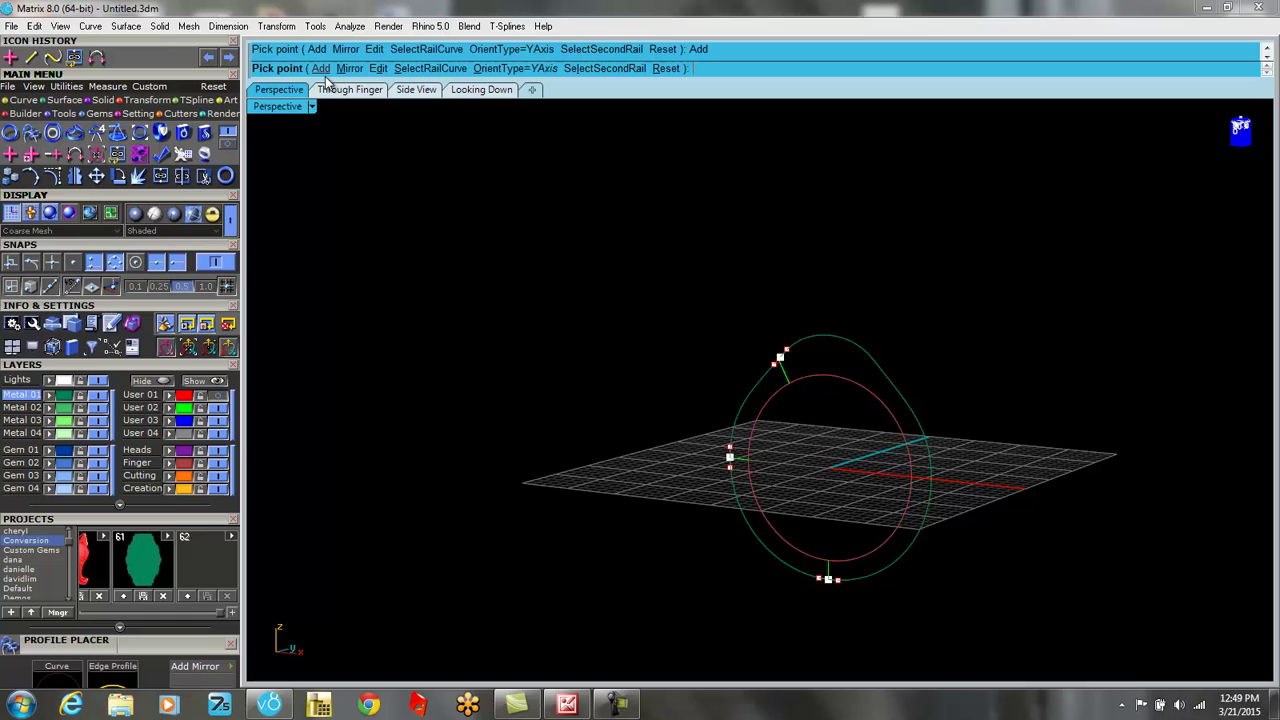
pyautogui.click(840, 580)
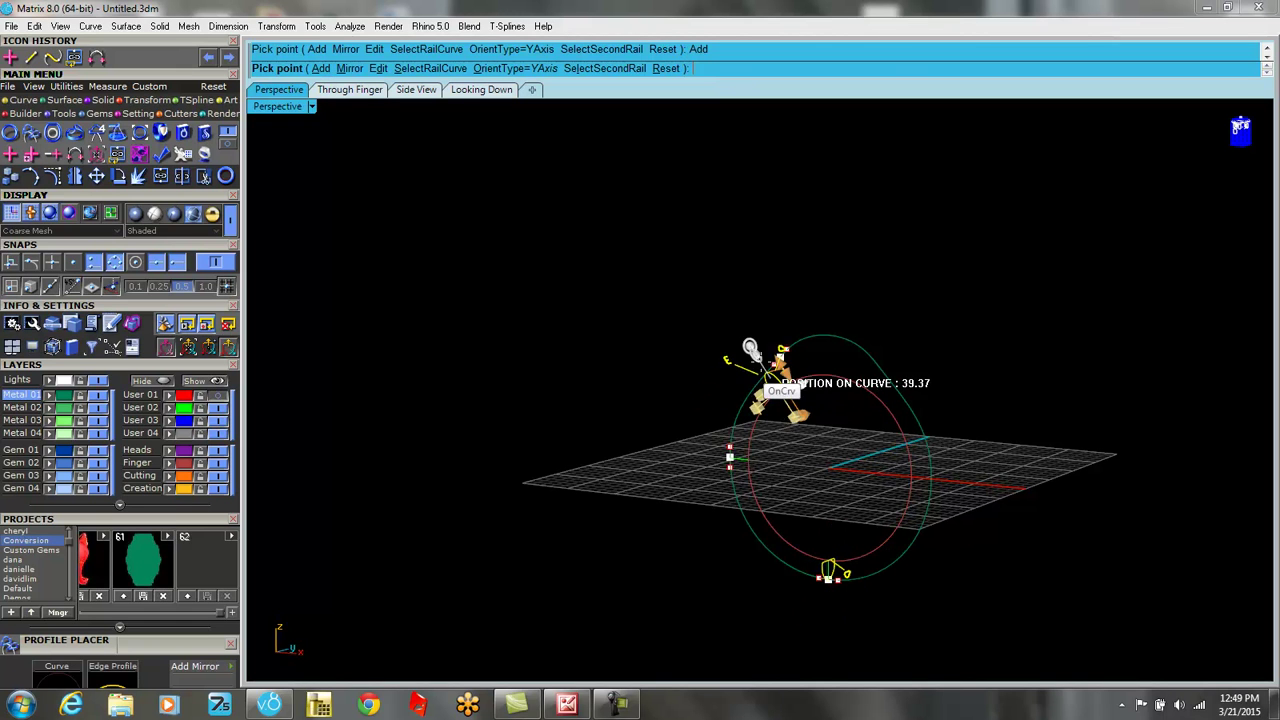
pyautogui.click(806, 373)
pyautogui.scroll(4, 851, 442)
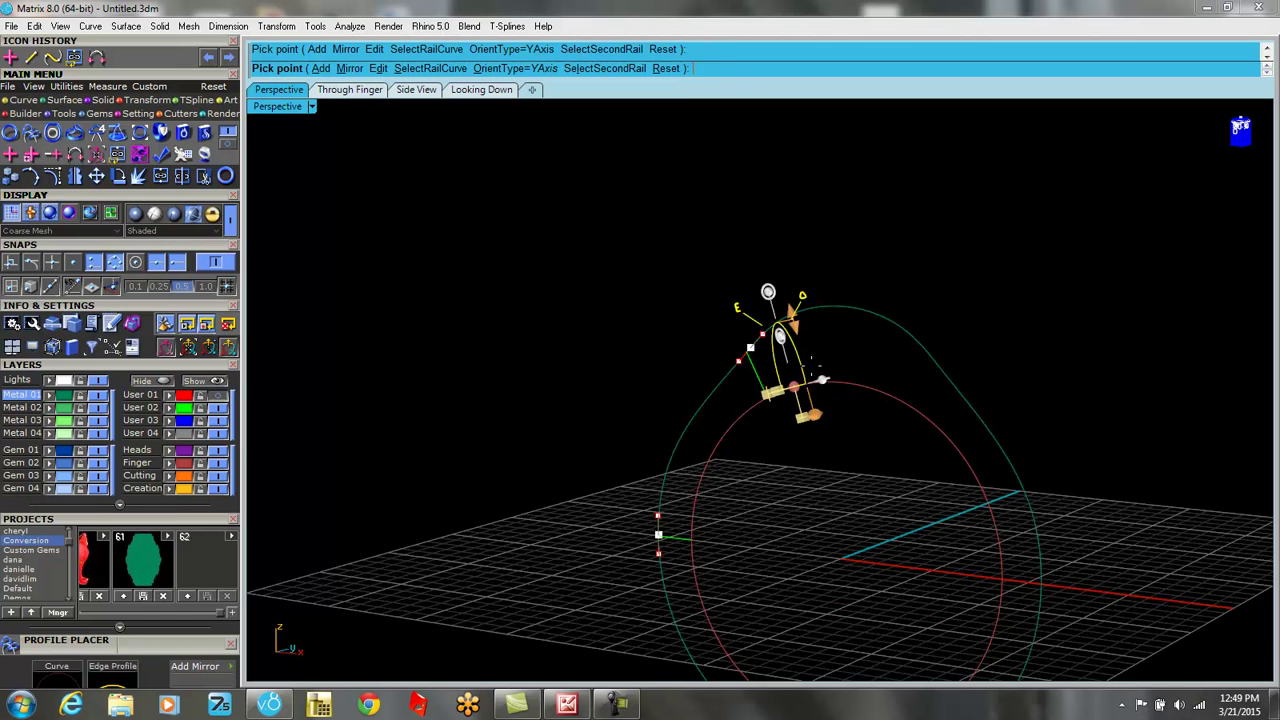
pyautogui.scroll(2, 851, 442)
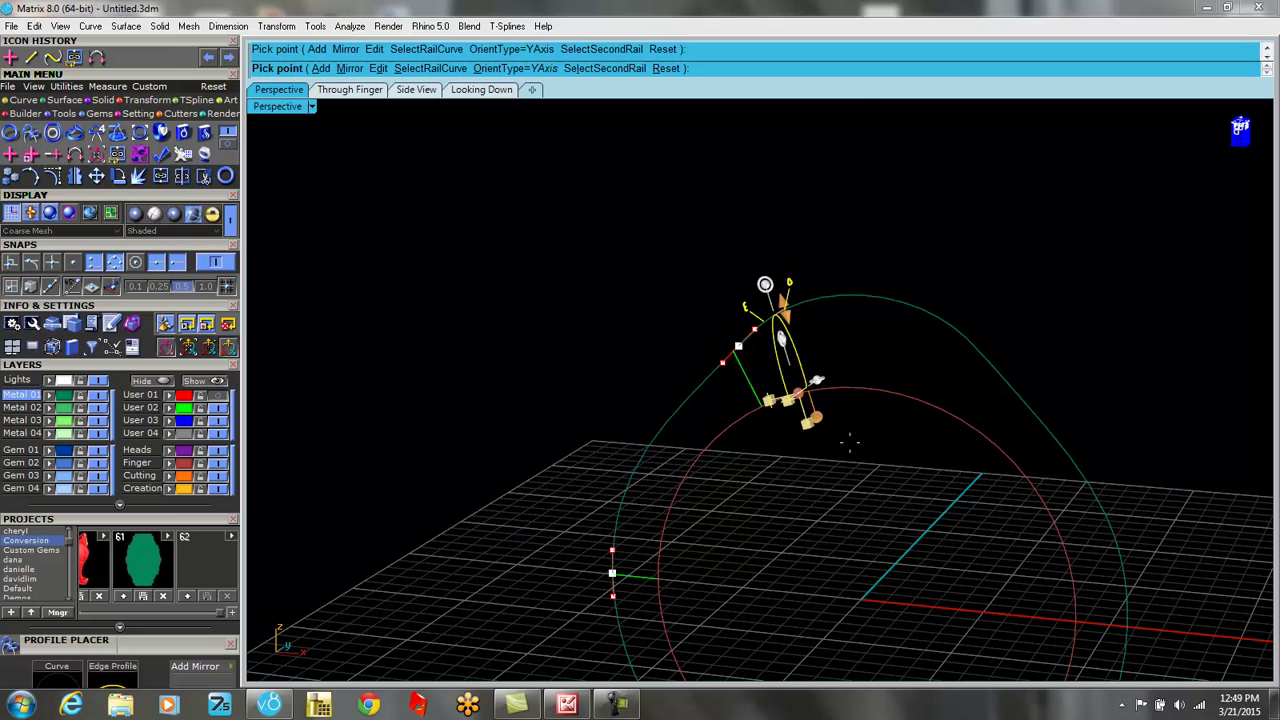
# Mirror the upper profile to the opposite shoulder of the ring and narrow it slightly.
pyautogui.click(349, 68)
pyautogui.moveTo(895, 521); pyautogui.dragTo(802, 522, button='right')
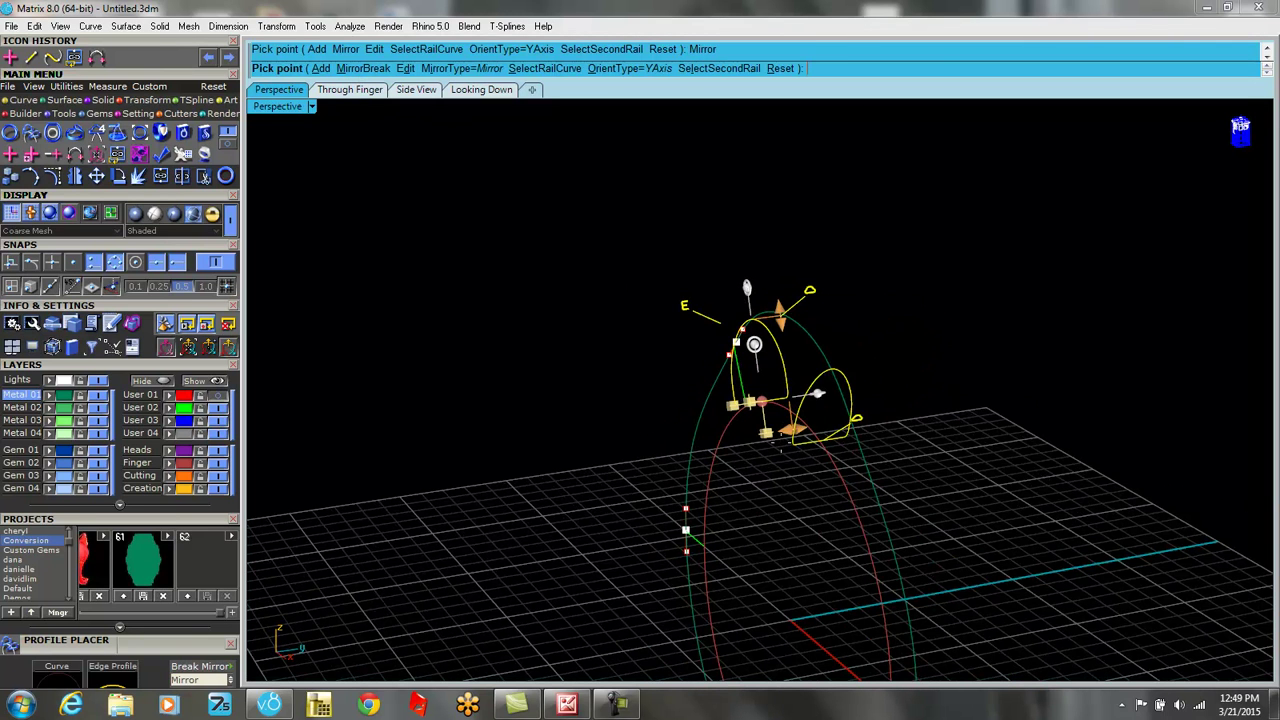
pyautogui.moveTo(794, 429); pyautogui.dragTo(782, 430)
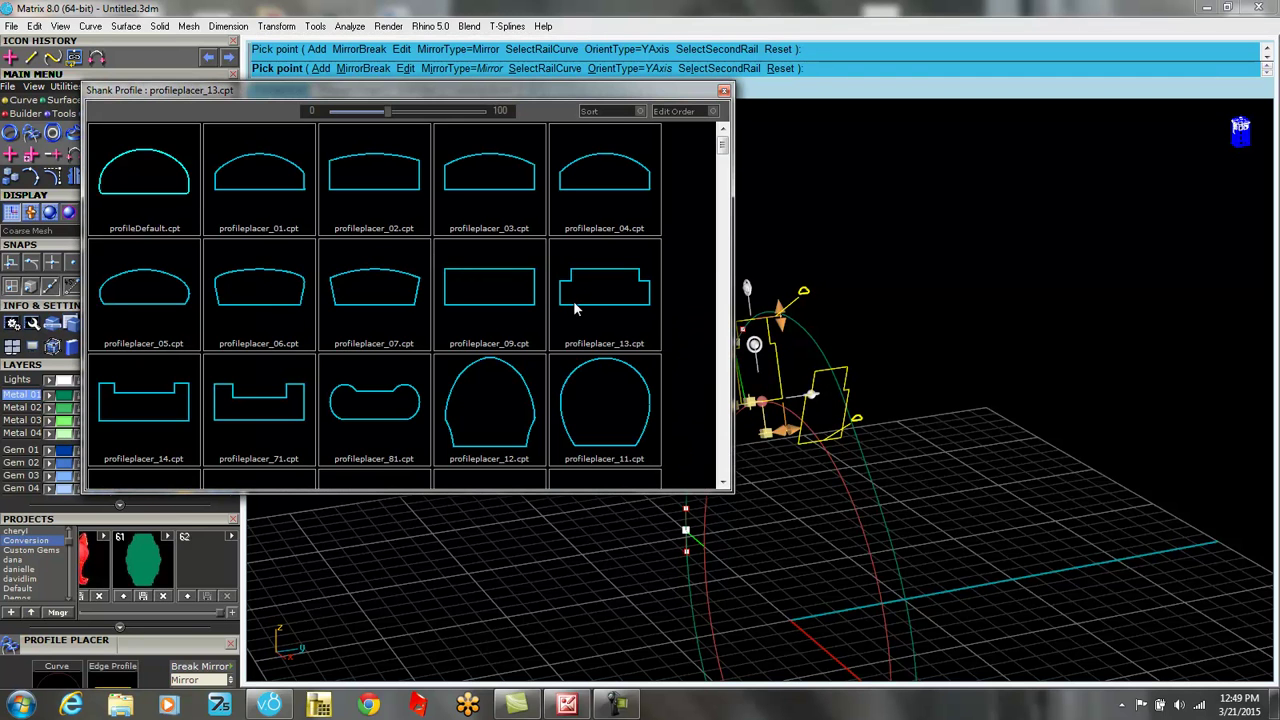
# Change the mirrored shoulder profiles to the stepped shape profileplacer_13 and finish placing profiles.
pyautogui.click(573, 300)
pyautogui.moveTo(586, 337); pyautogui.dragTo(795, 485, button='right')
pyautogui.rightClick(901, 447)
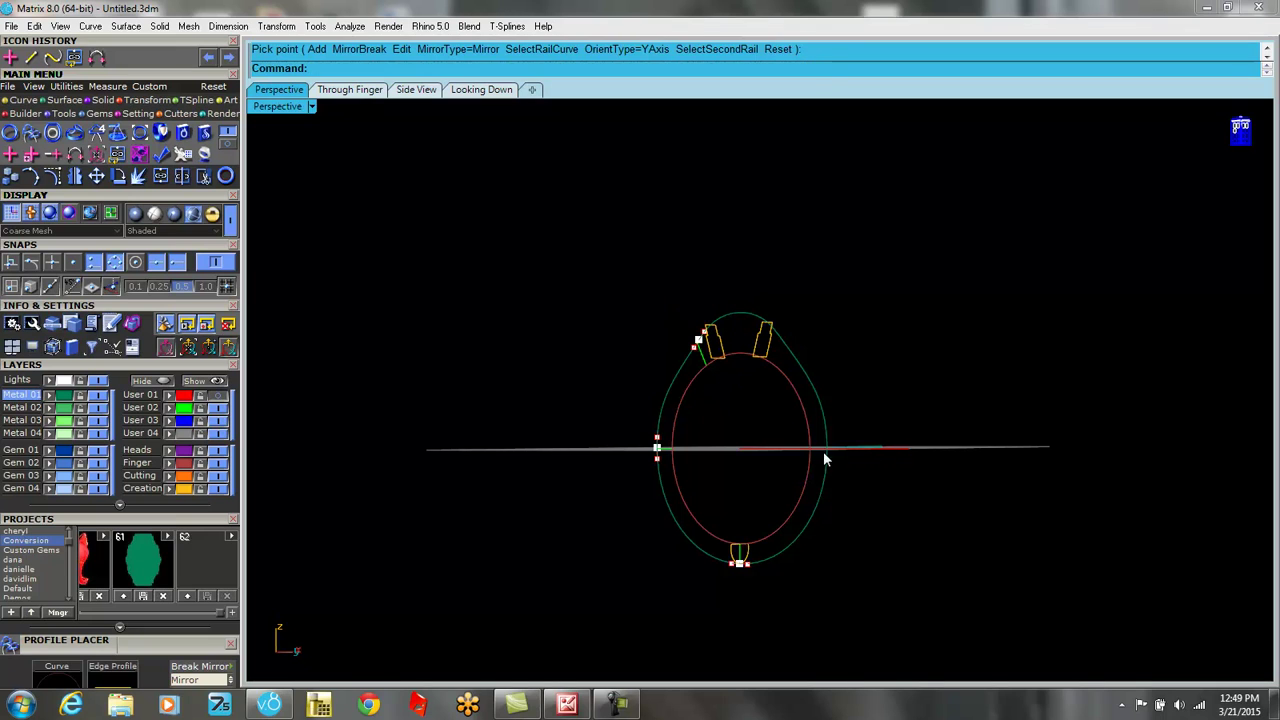
# Profile Sweep along the inner ring rail and the joined outer profile through all three profiles, with Closed set to No.
pyautogui.click(810, 484)
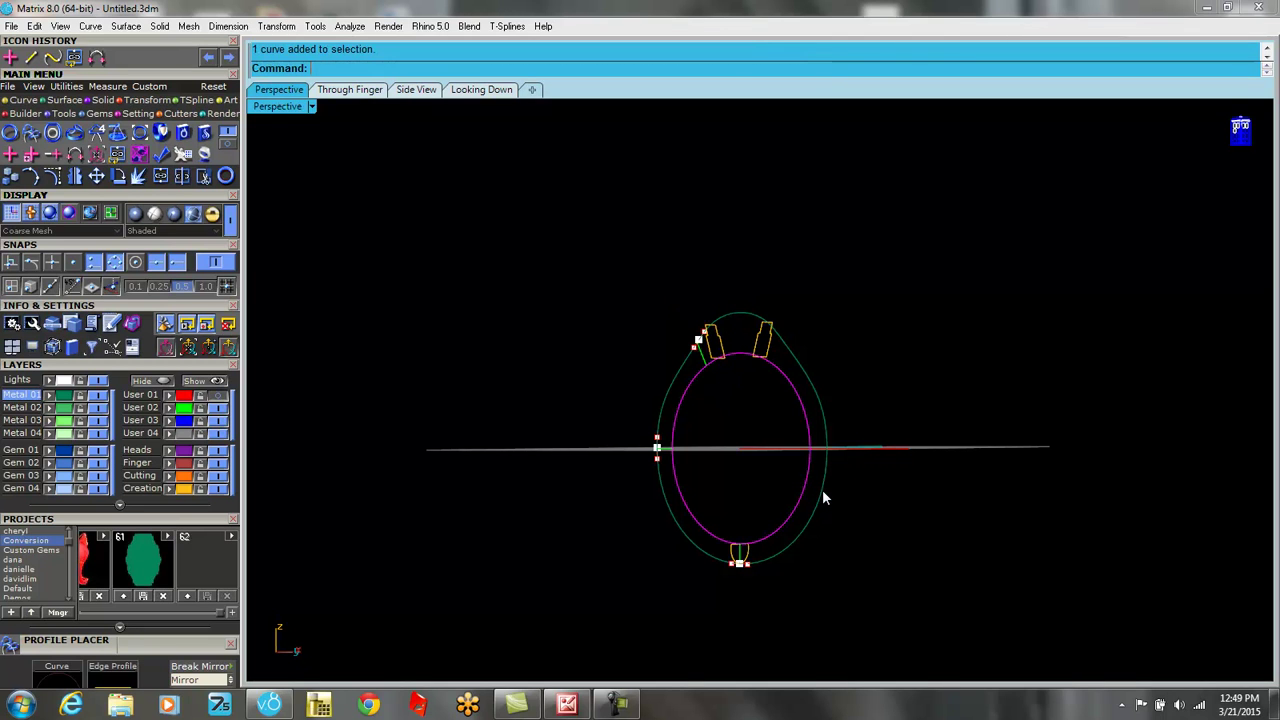
pyautogui.click(823, 491)
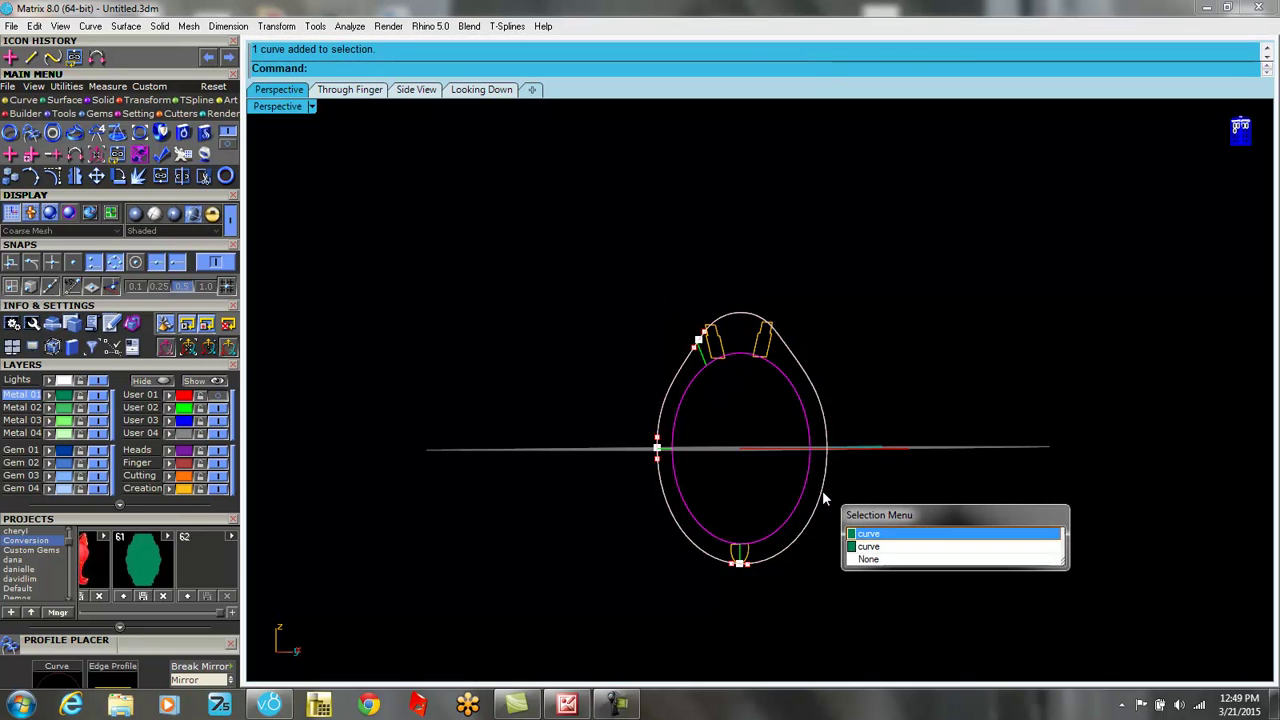
pyautogui.click(868, 535)
pyautogui.press('F6')
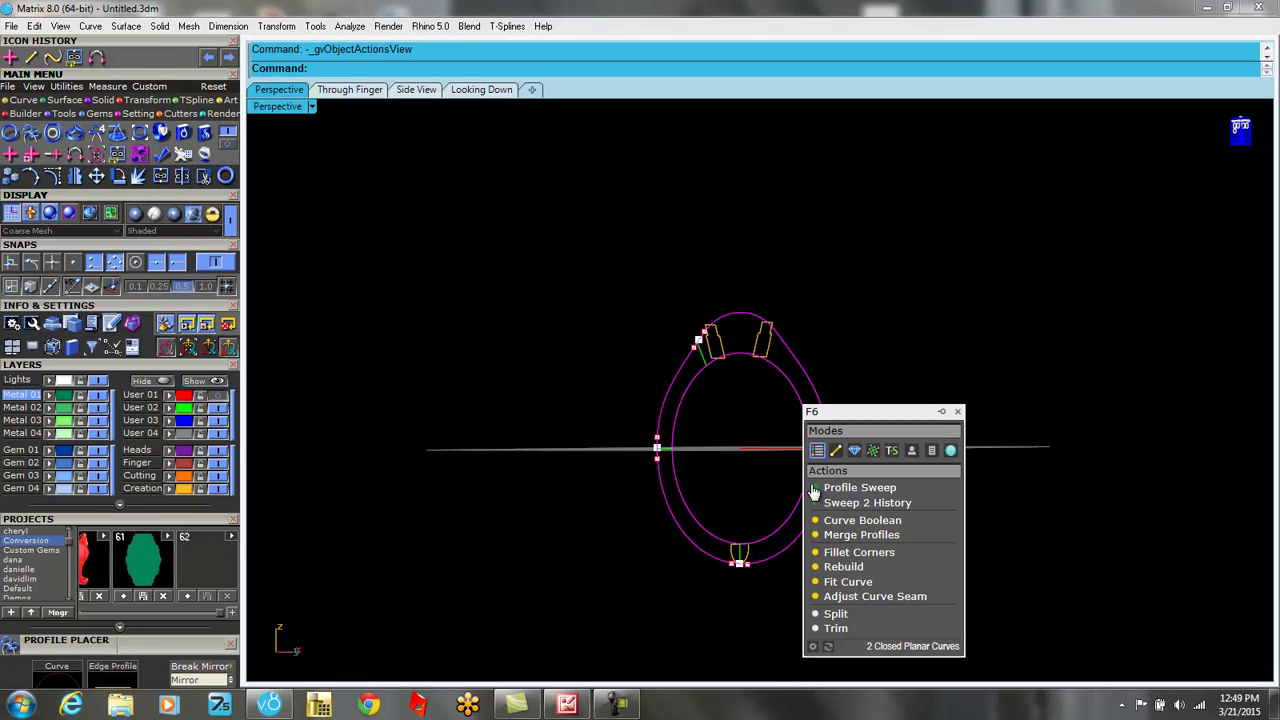
pyautogui.click(840, 488)
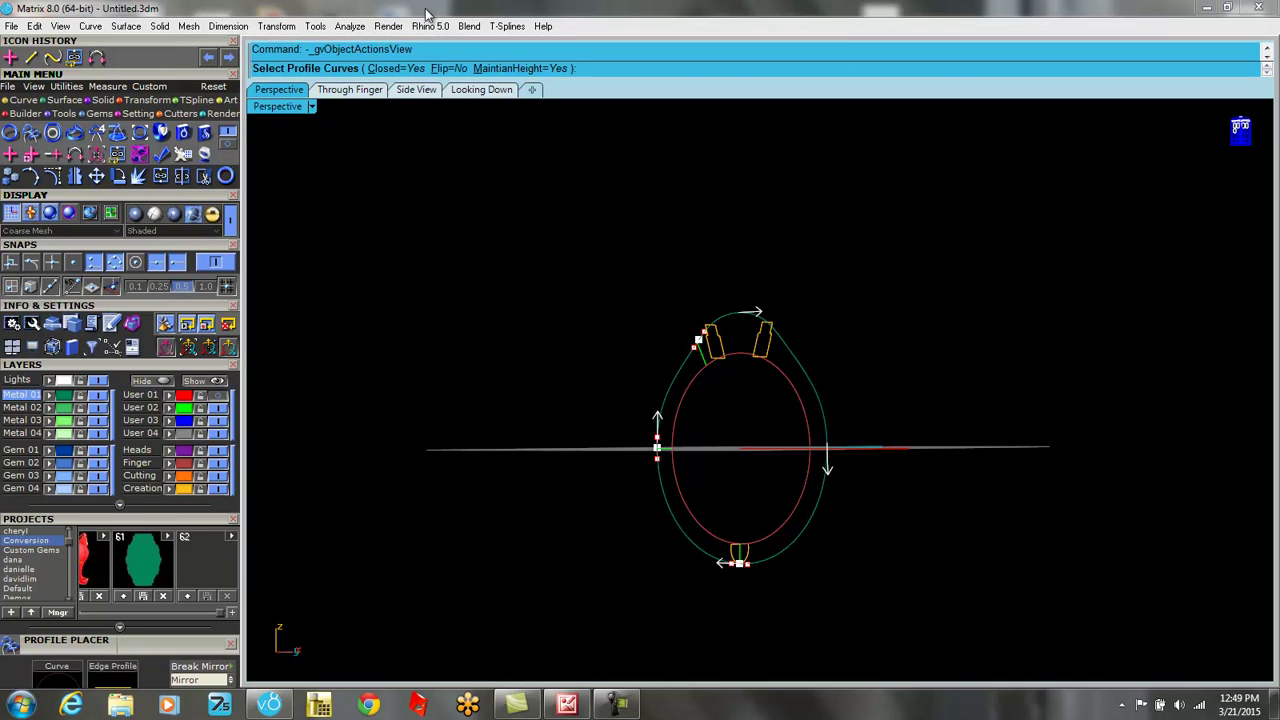
pyautogui.click(396, 68)
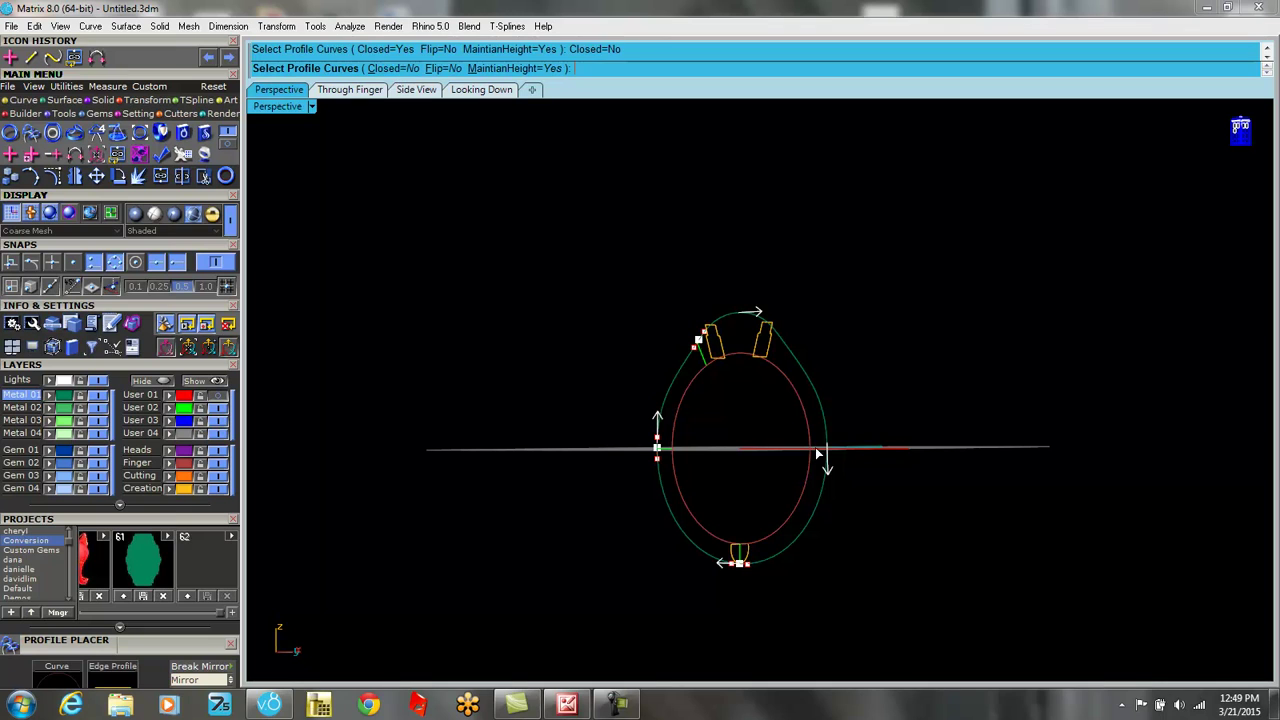
pyautogui.click(768, 350)
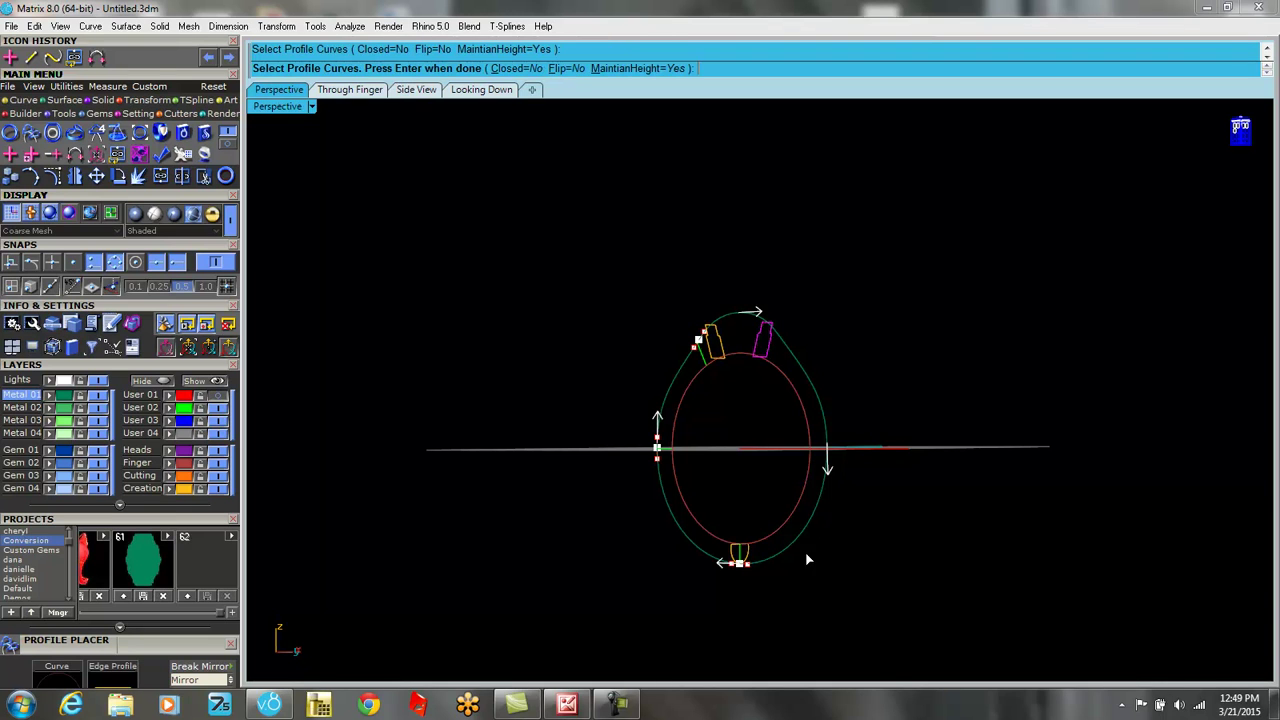
pyautogui.click(746, 558)
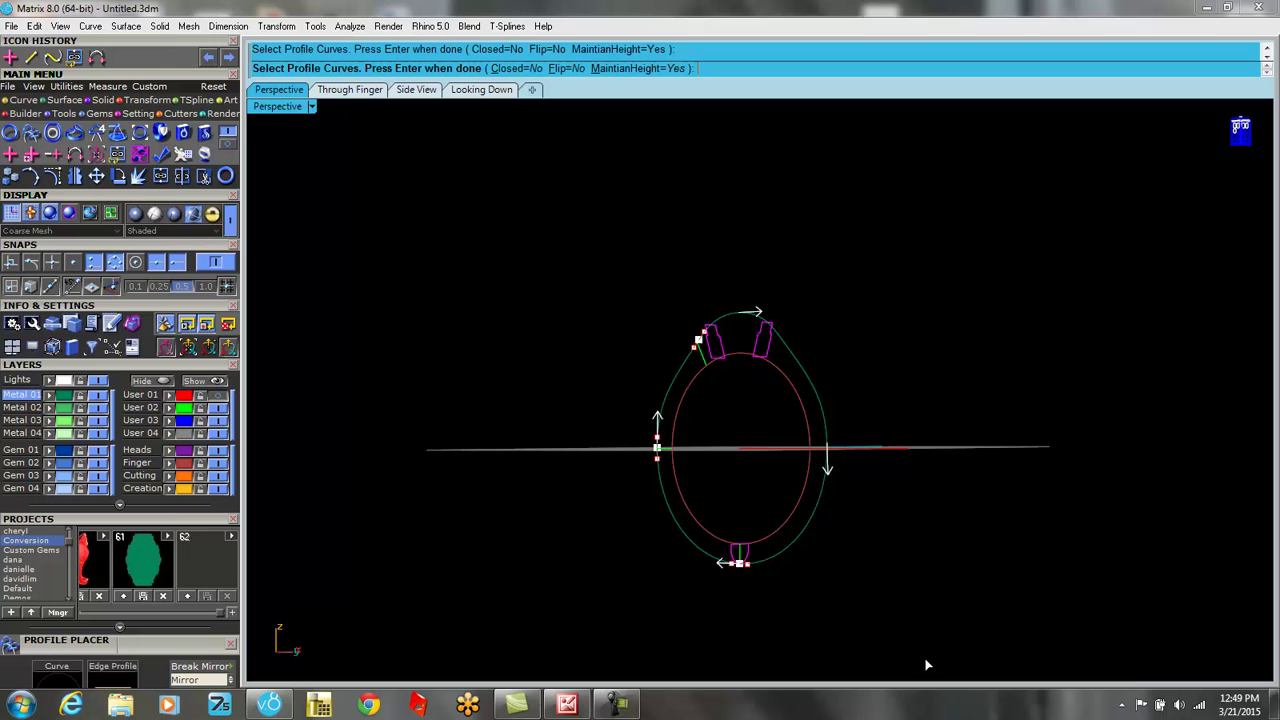
pyautogui.press('Return')
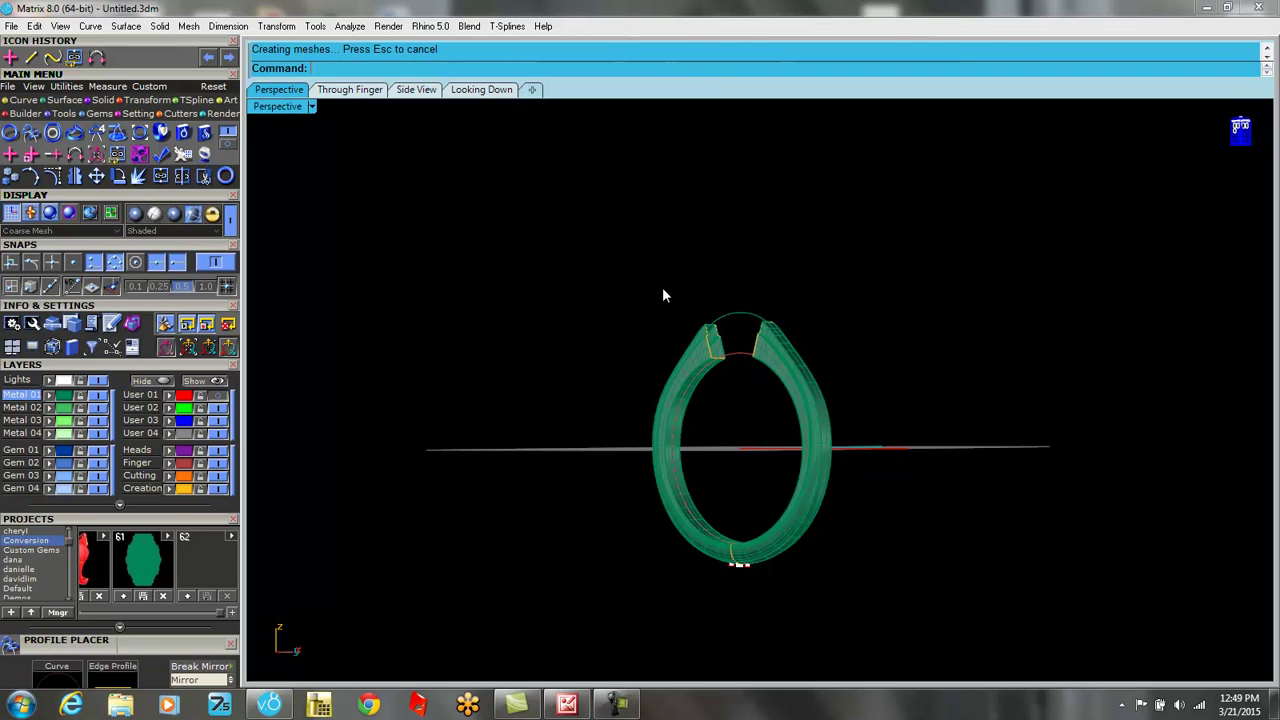
# Turn on Smart MSR for the upper-left Smart Target, move it slightly outward and rotate it to a steeper angle.
pyautogui.moveTo(780, 448); pyautogui.dragTo(905, 437, button='right')
pyautogui.scroll(8, 774, 351)
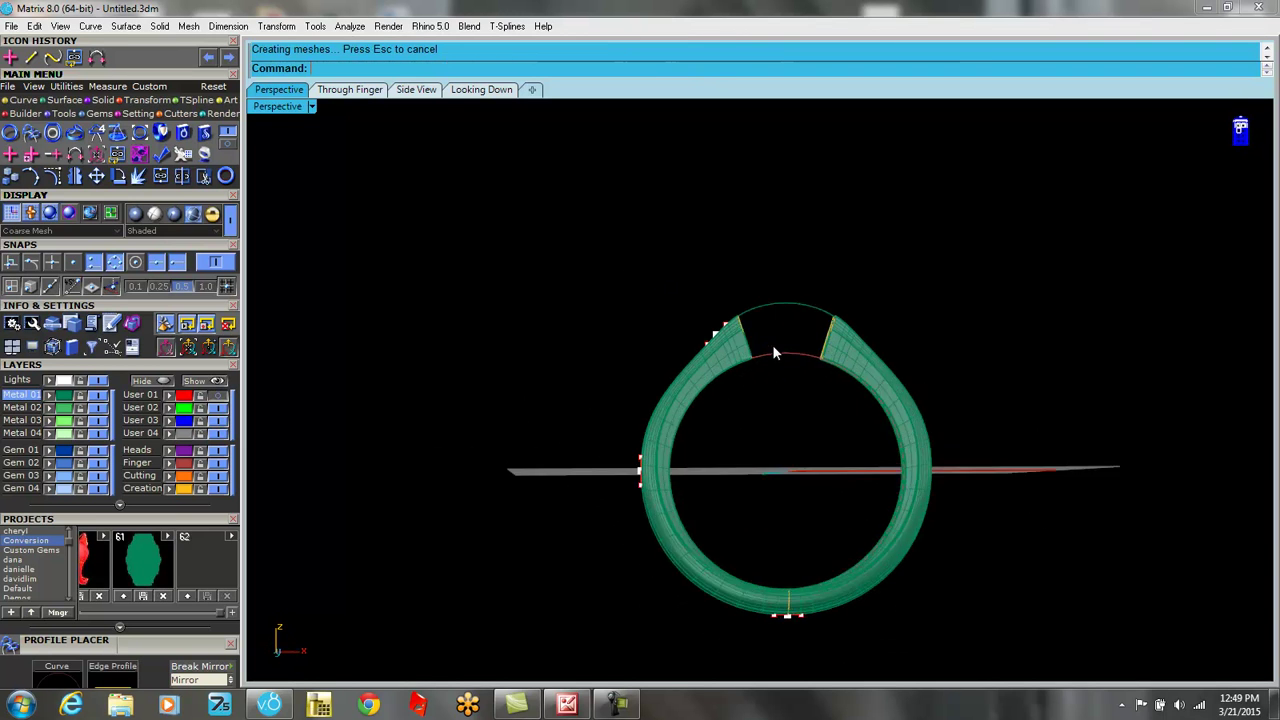
pyautogui.moveTo(774, 351); pyautogui.dragTo(783, 390, button='right')
pyautogui.scroll(4, 670, 343)
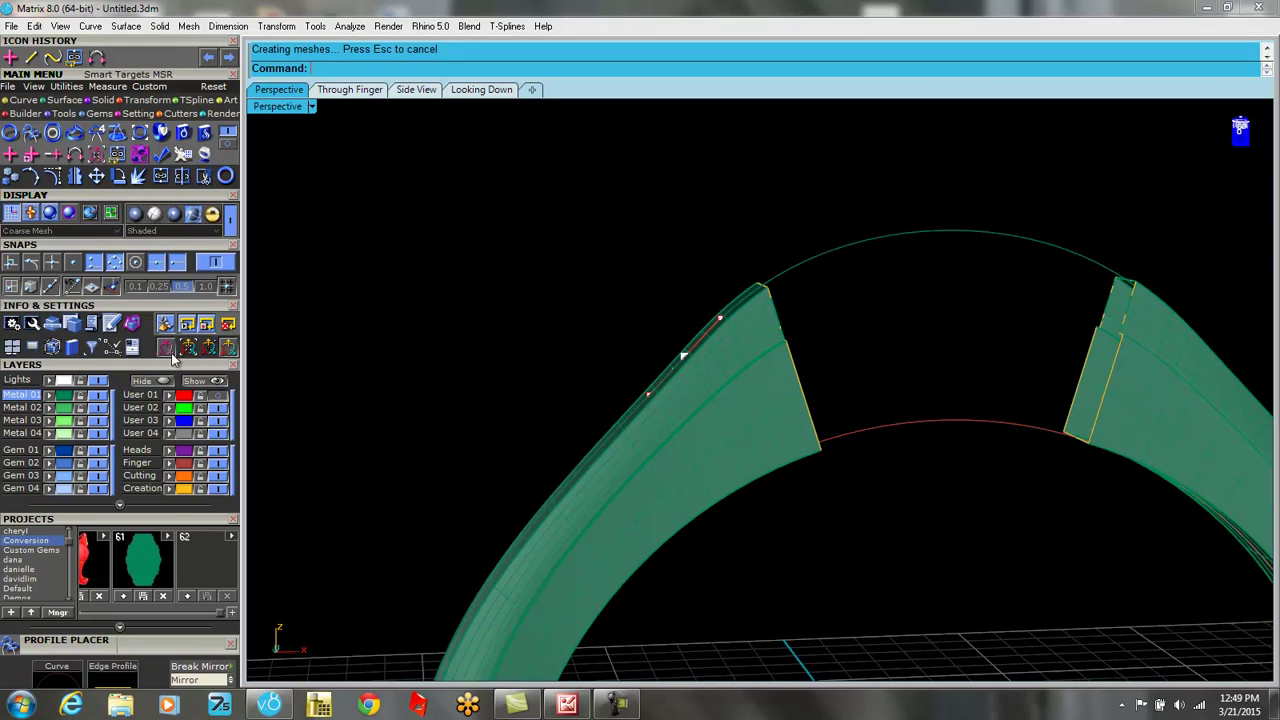
pyautogui.click(684, 355)
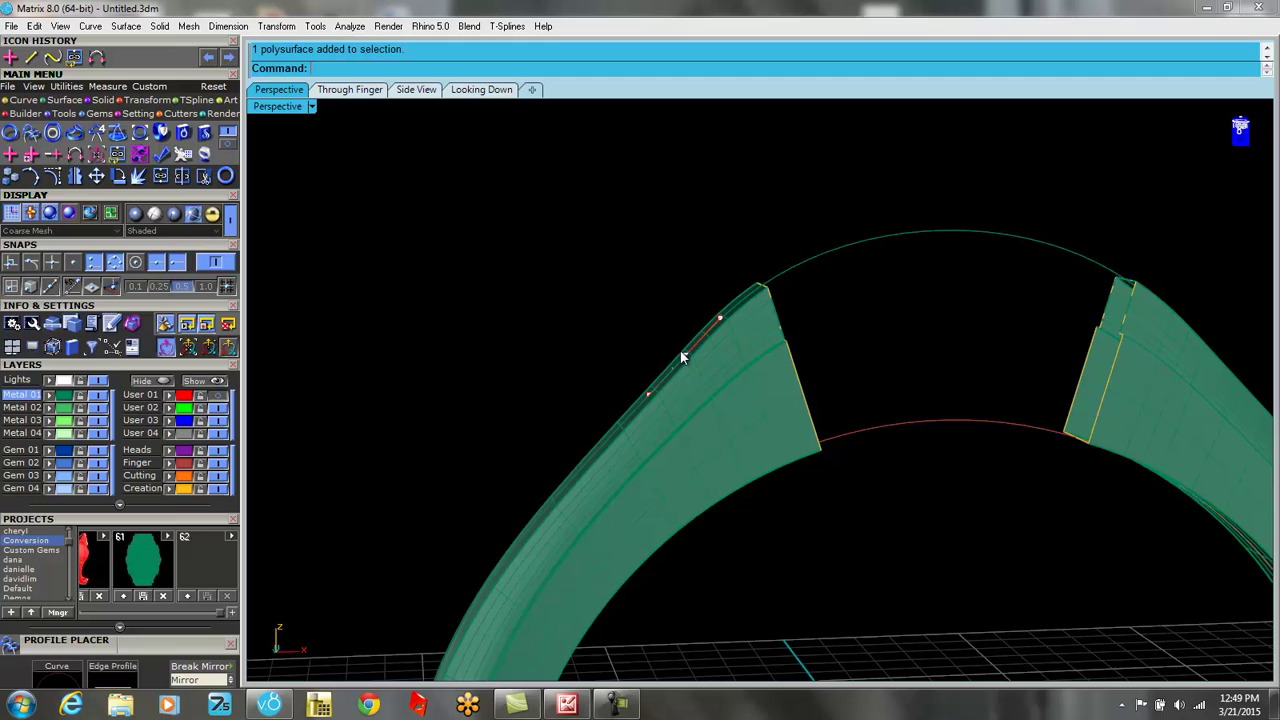
pyautogui.click(682, 354)
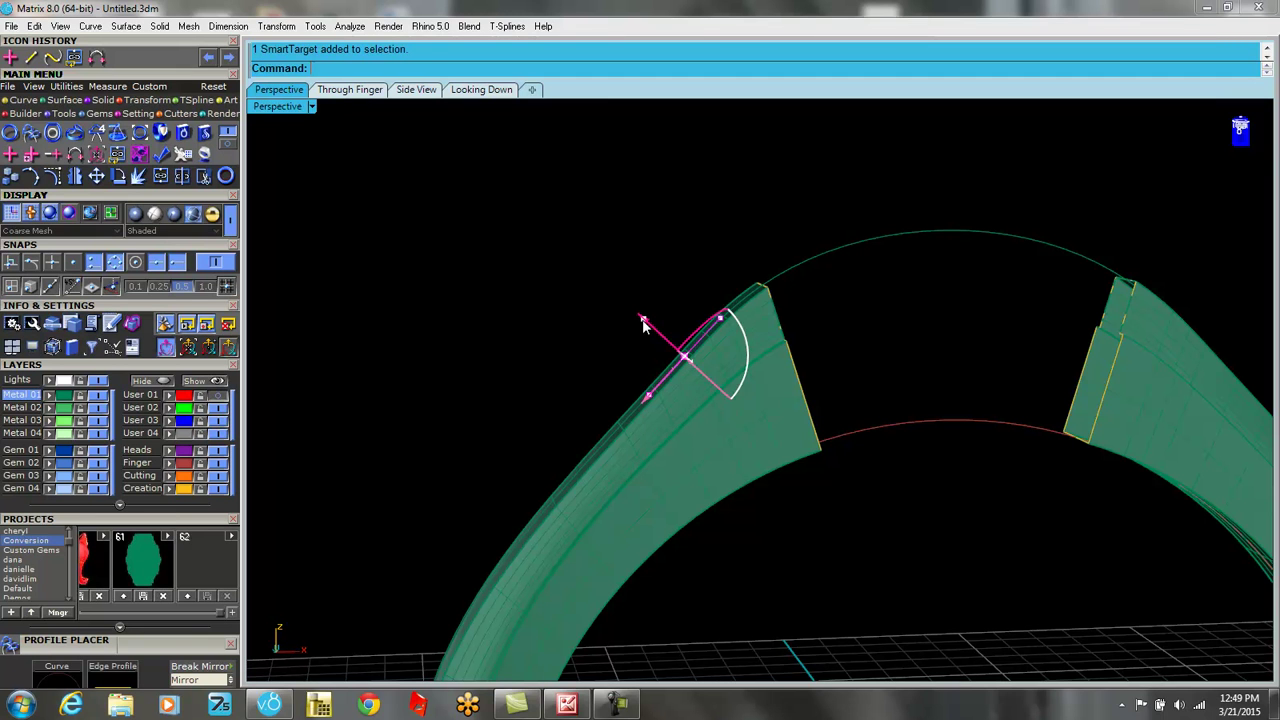
pyautogui.moveTo(643, 325); pyautogui.dragTo(610, 294)
pyautogui.moveTo(754, 398); pyautogui.dragTo(680, 417, button='right')
pyautogui.moveTo(724, 332); pyautogui.dragTo(716, 294)
pyautogui.moveTo(780, 323); pyautogui.dragTo(963, 466, button='right')
pyautogui.scroll(-5, 858, 387)
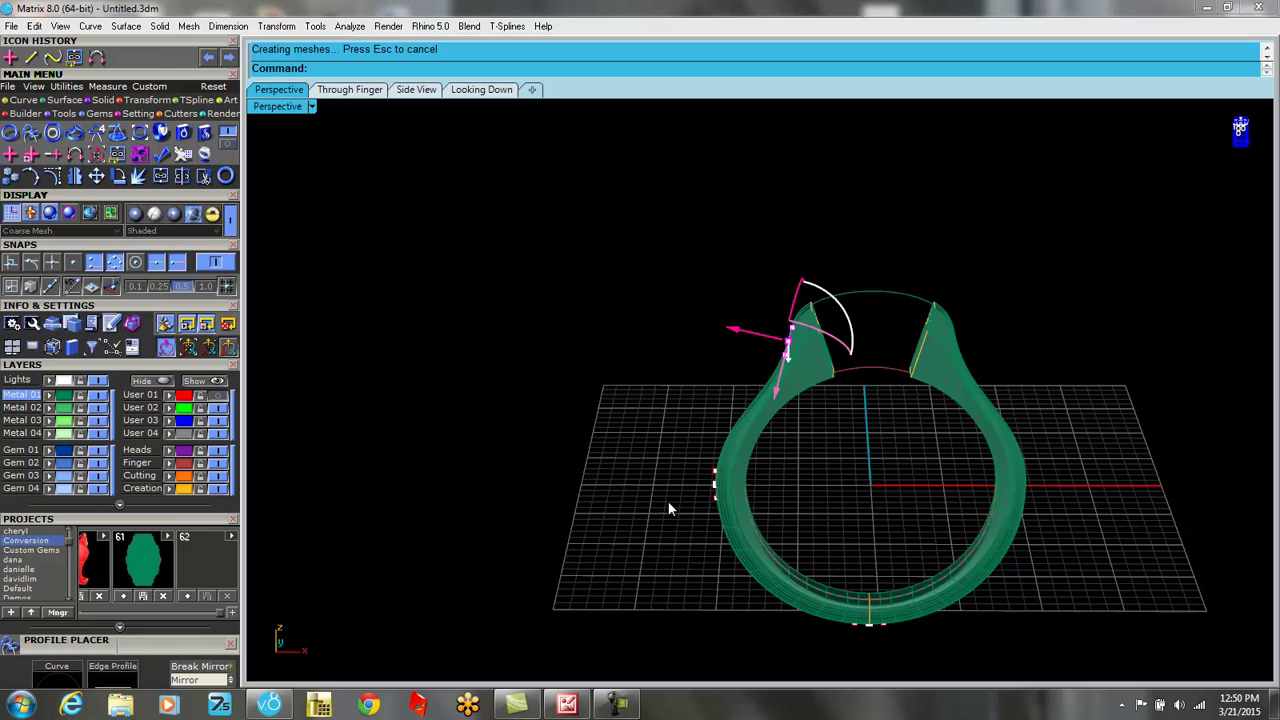
# Select the Smart Target at the left side of the shank and move it slightly upward.
pyautogui.scroll(3, 669, 508)
pyautogui.click(722, 484)
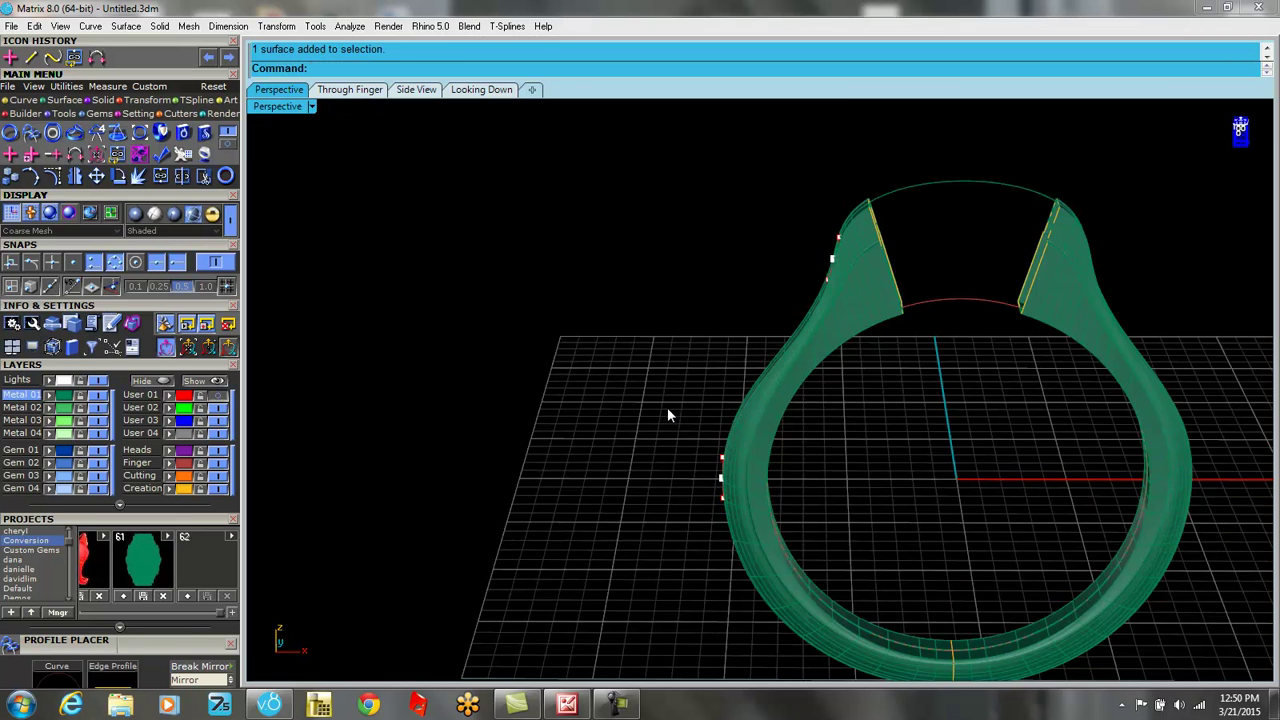
pyautogui.moveTo(669, 416); pyautogui.dragTo(742, 514)
pyautogui.moveTo(766, 543); pyautogui.dragTo(759, 491, button='right')
pyautogui.moveTo(721, 440); pyautogui.dragTo(719, 420)
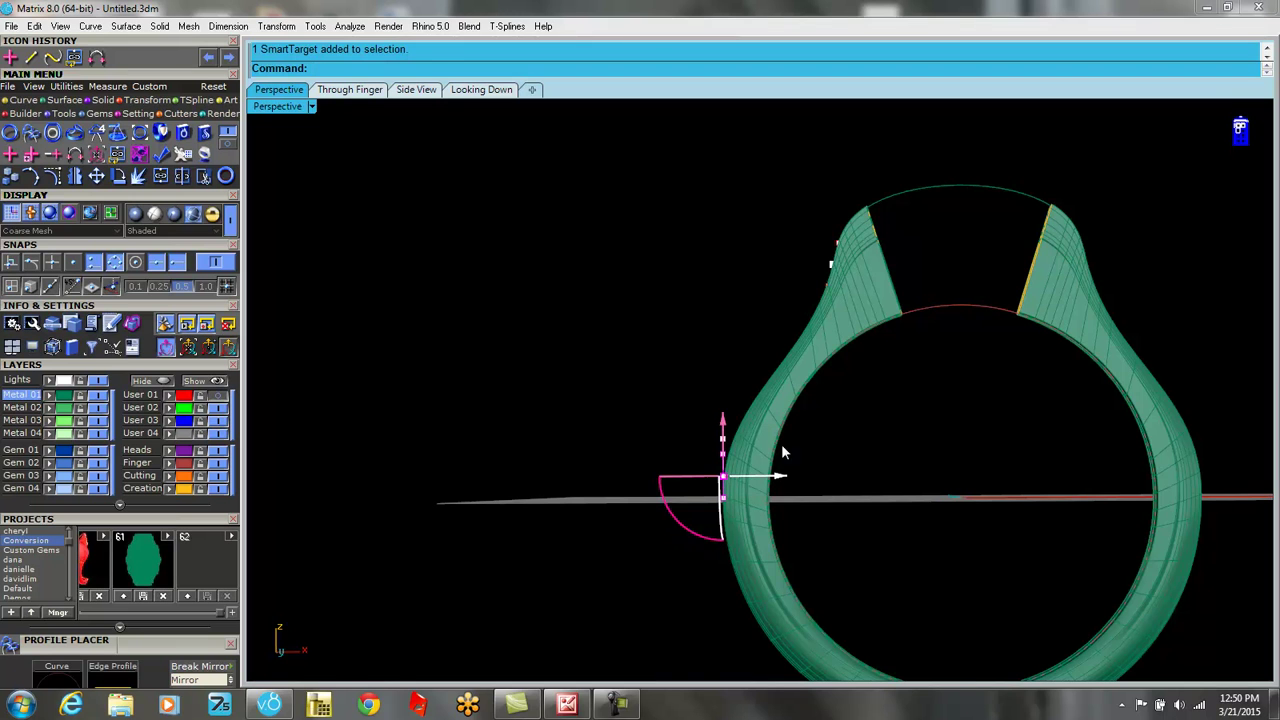
# Tilt the side Smart Target so its upper end leans toward the ring, and turn off Smart MSR.
pyautogui.moveTo(891, 451); pyautogui.dragTo(870, 510, button='right')
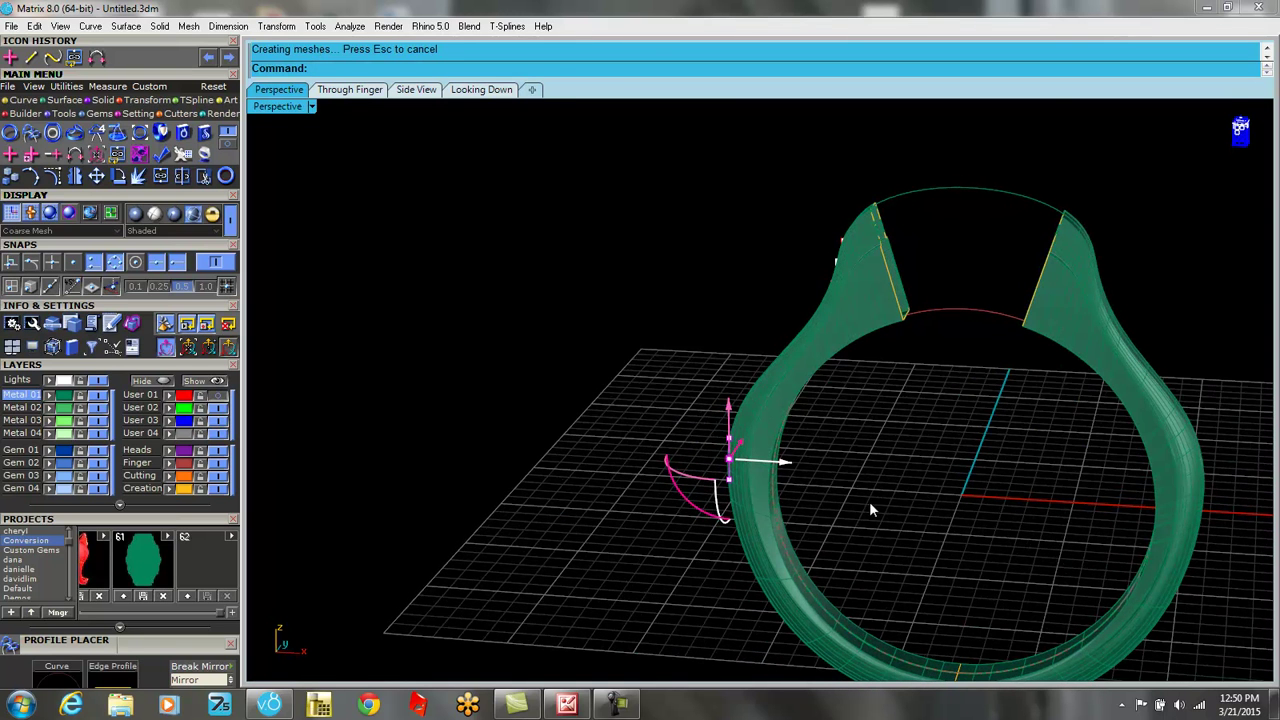
pyautogui.moveTo(687, 501); pyautogui.dragTo(671, 495)
pyautogui.scroll(-5, 857, 507)
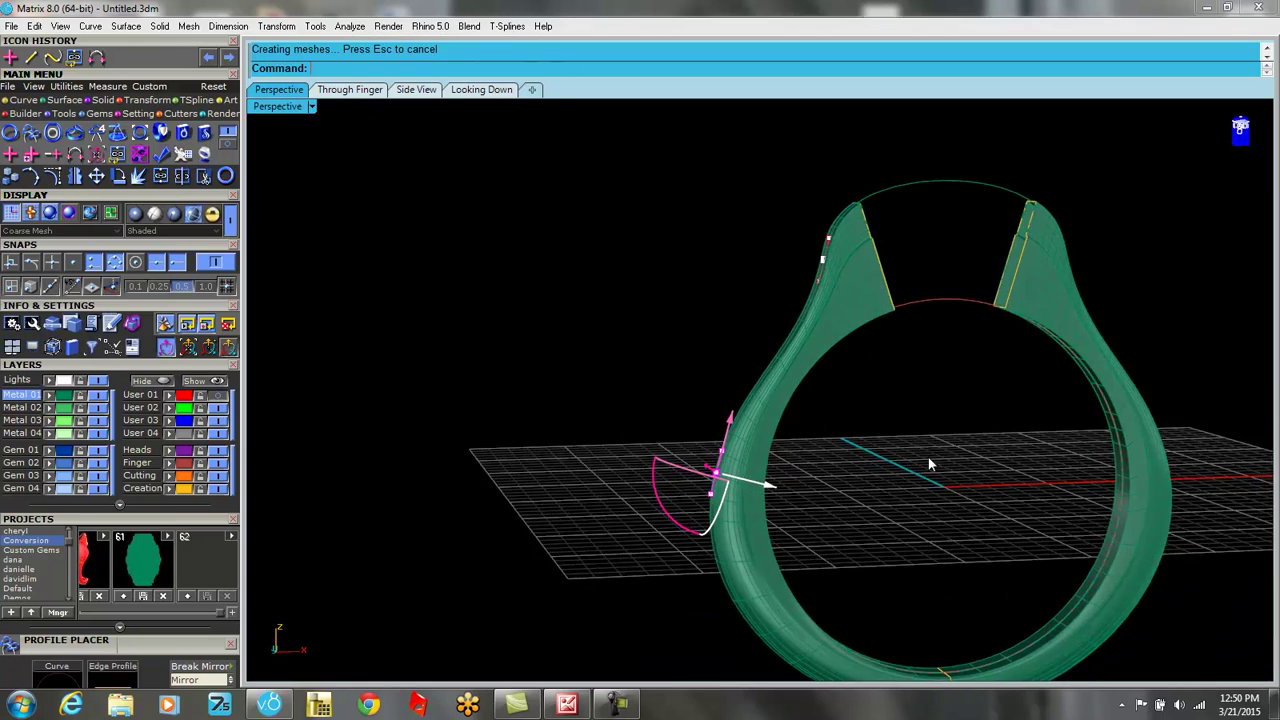
pyautogui.moveTo(915, 452); pyautogui.dragTo(826, 470, button='right')
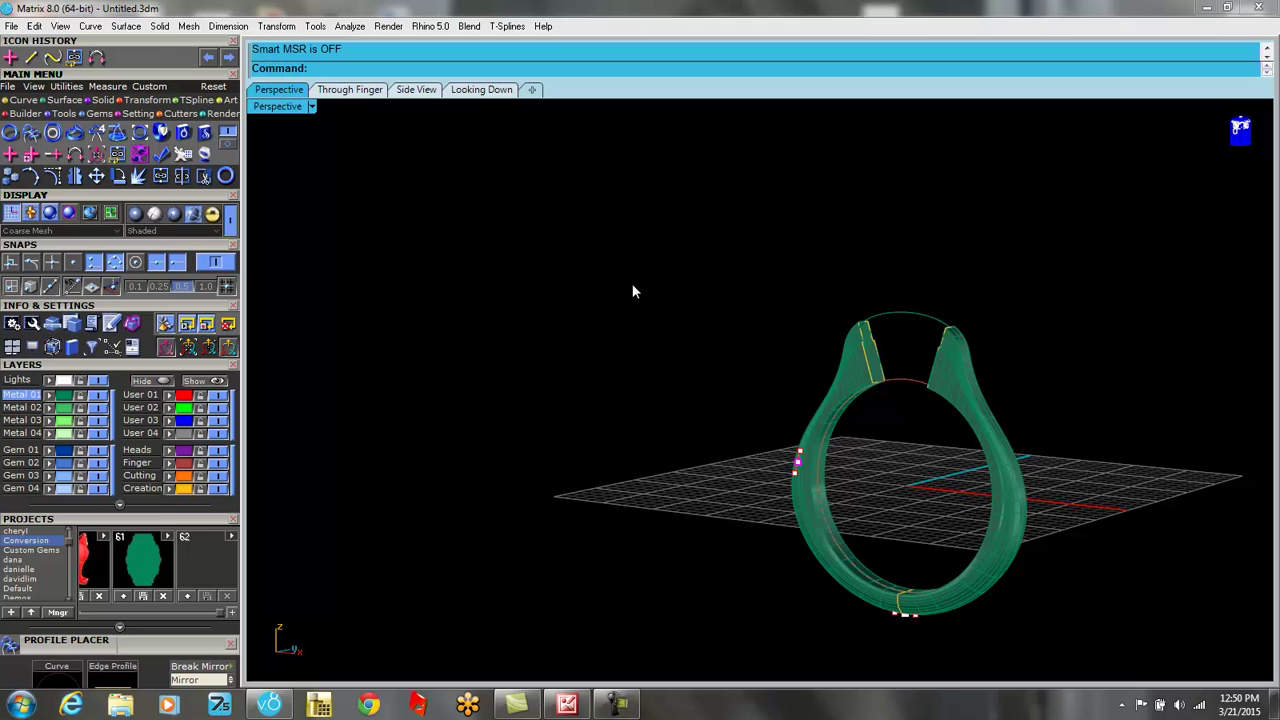
# Select the whole shank with its curves and Smart Targets and save it in slot 62 of the Conversion project.
pyautogui.moveTo(614, 212); pyautogui.dragTo(1130, 682)
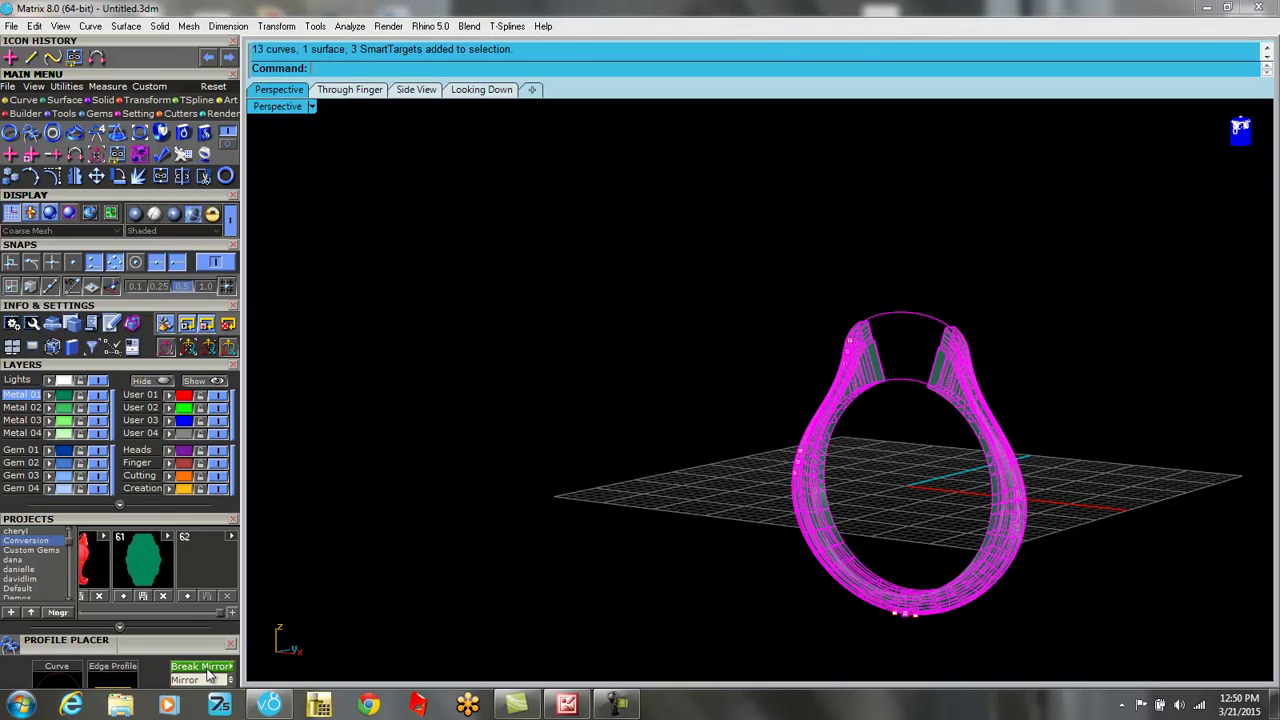
pyautogui.click(187, 596)
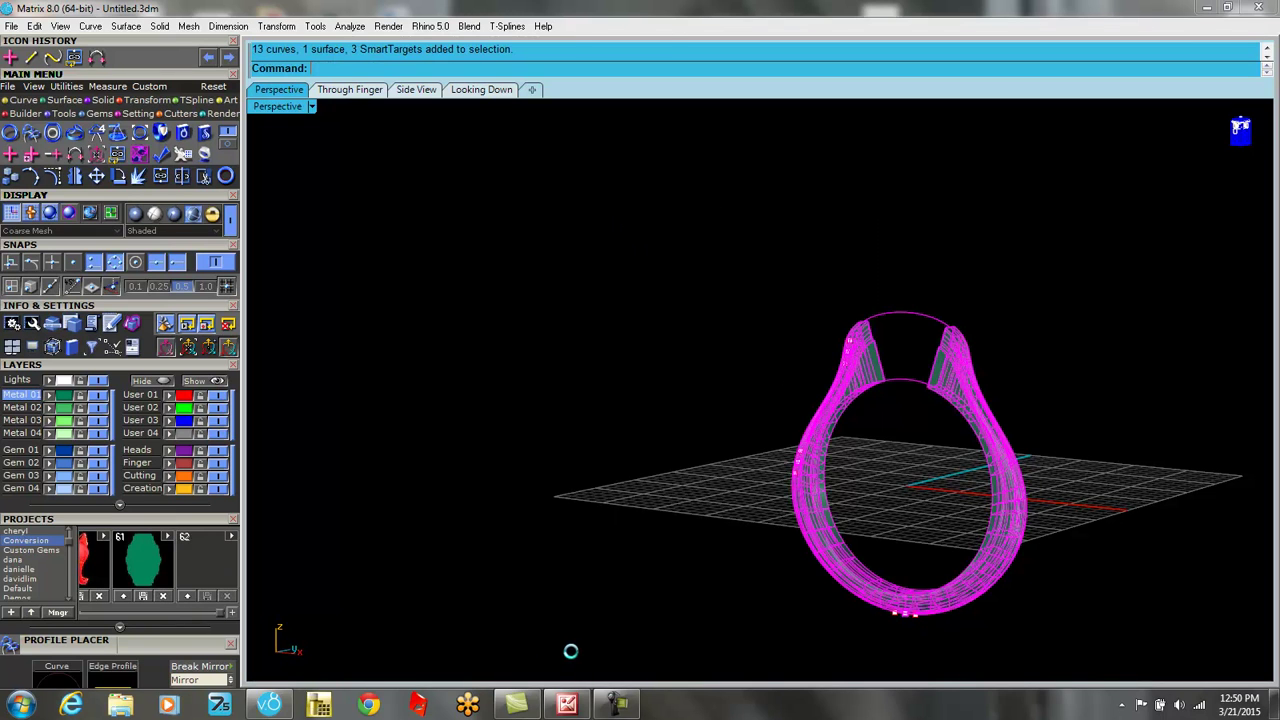
pyautogui.click(874, 473)
# Select the Smart Target on the upper-left shoulder, turn on Smart MSR and move the target outward from the shank.
pyautogui.moveTo(874, 473); pyautogui.dragTo(903, 484, button='right')
pyautogui.scroll(6, 903, 325)
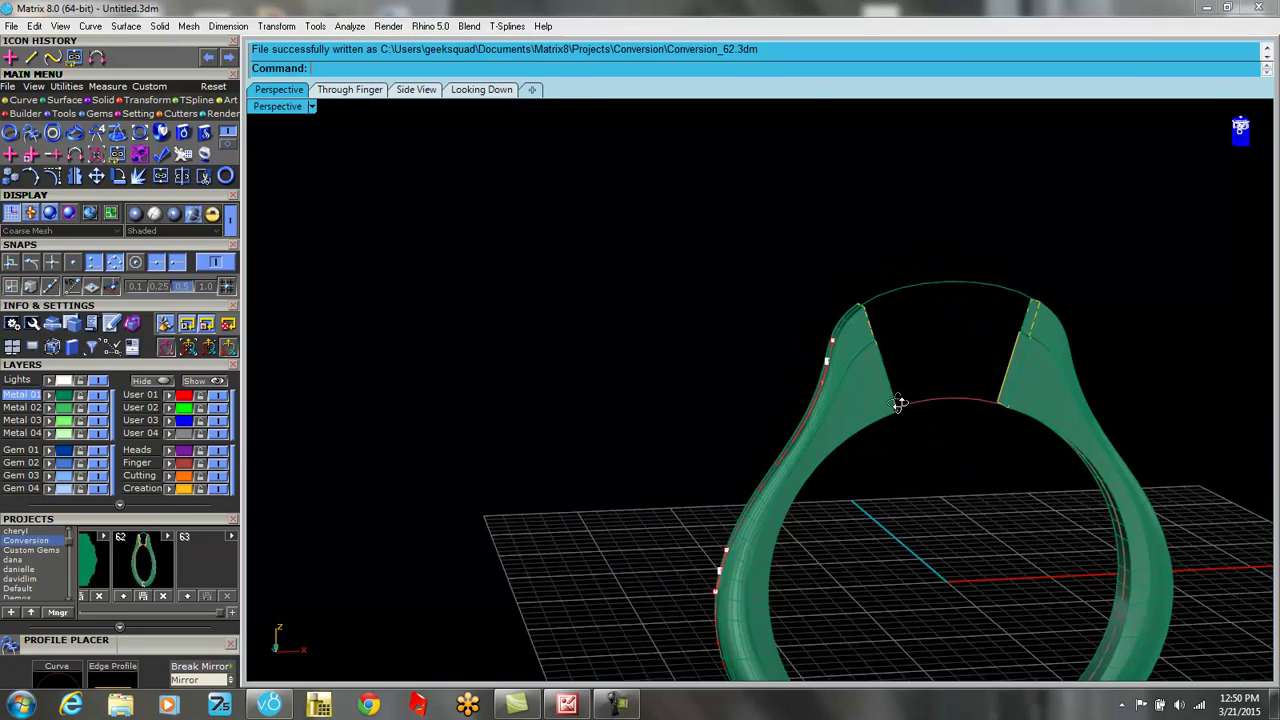
pyautogui.click(816, 362)
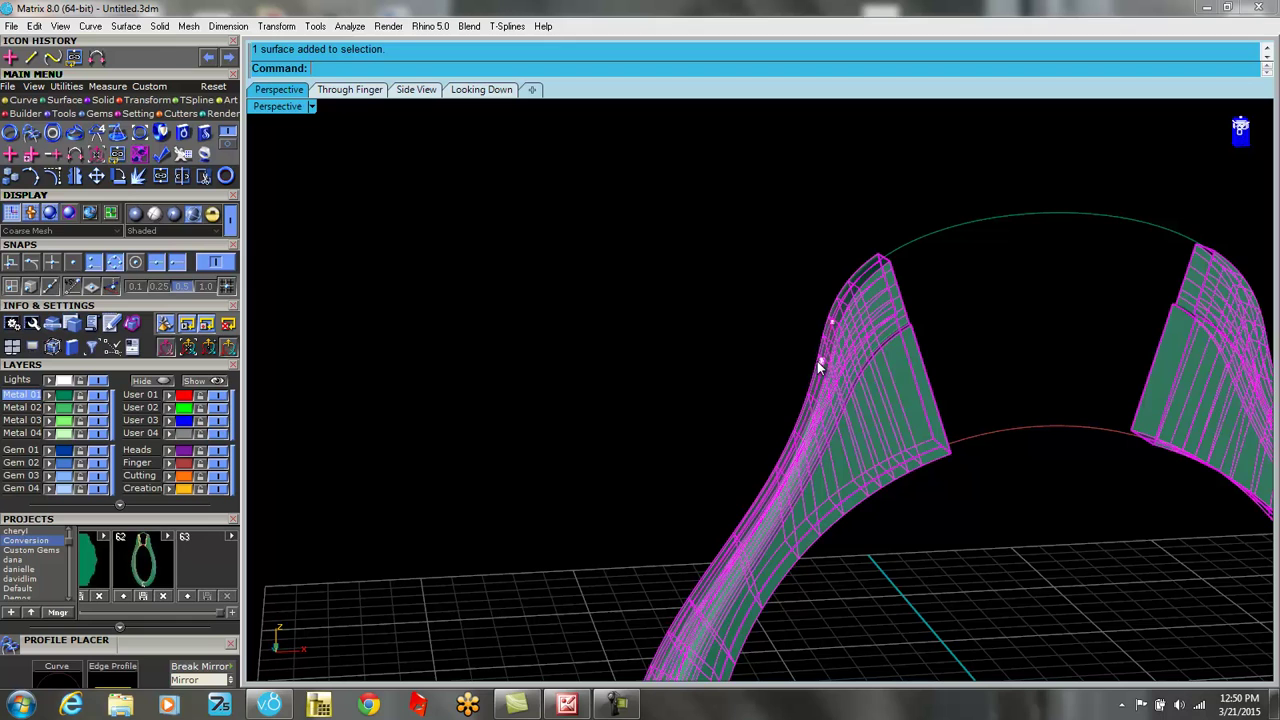
pyautogui.moveTo(693, 248); pyautogui.dragTo(858, 468)
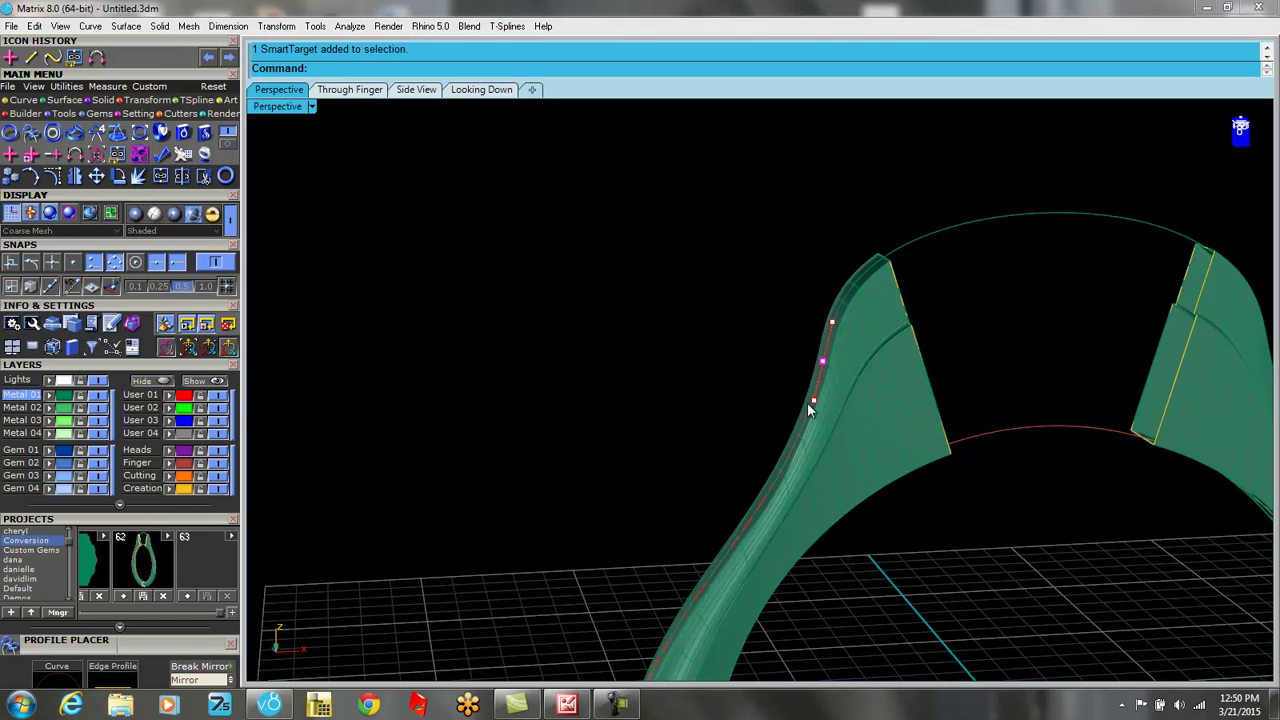
pyautogui.hotkey('alt', 'Tab')
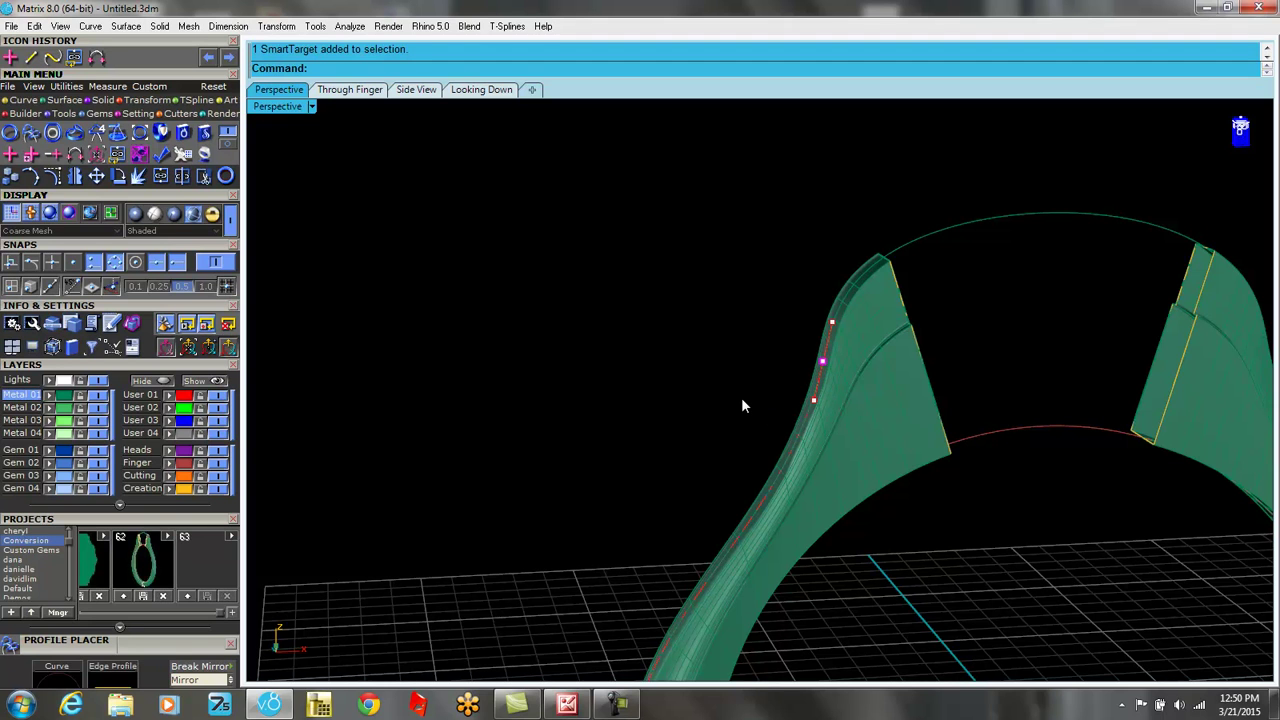
pyautogui.click(163, 347)
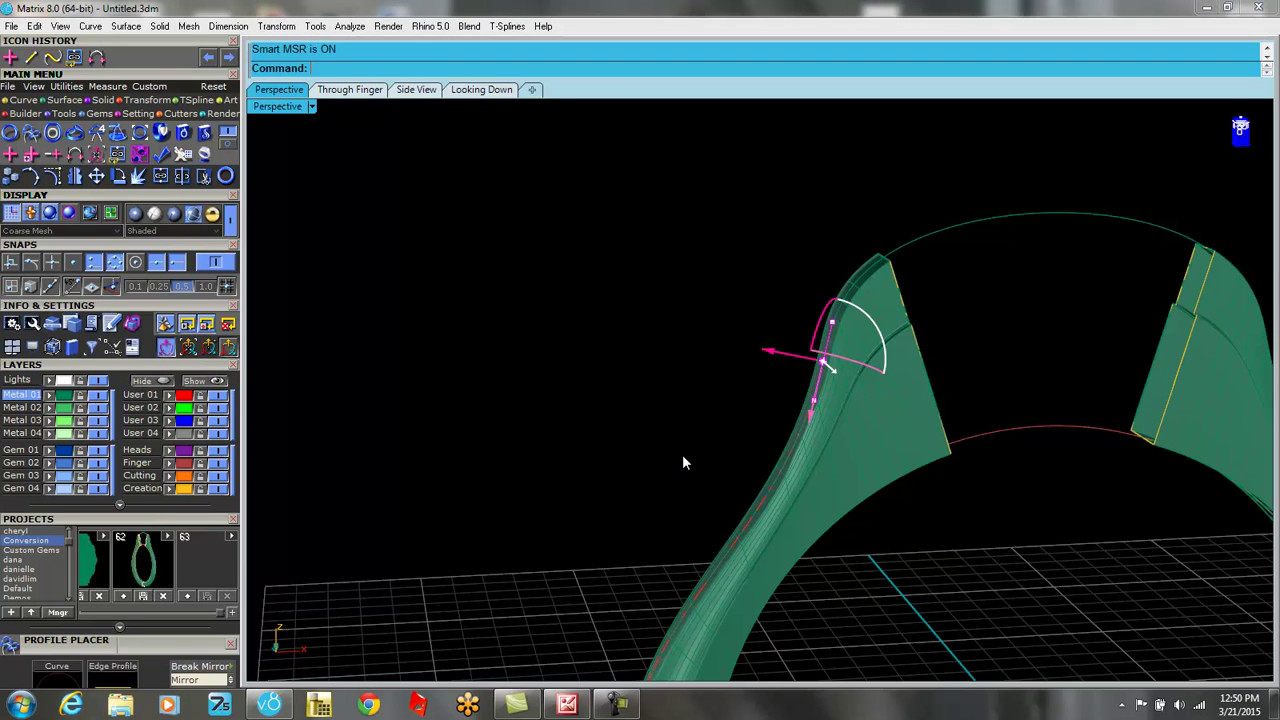
pyautogui.moveTo(686, 457); pyautogui.dragTo(649, 457, button='right')
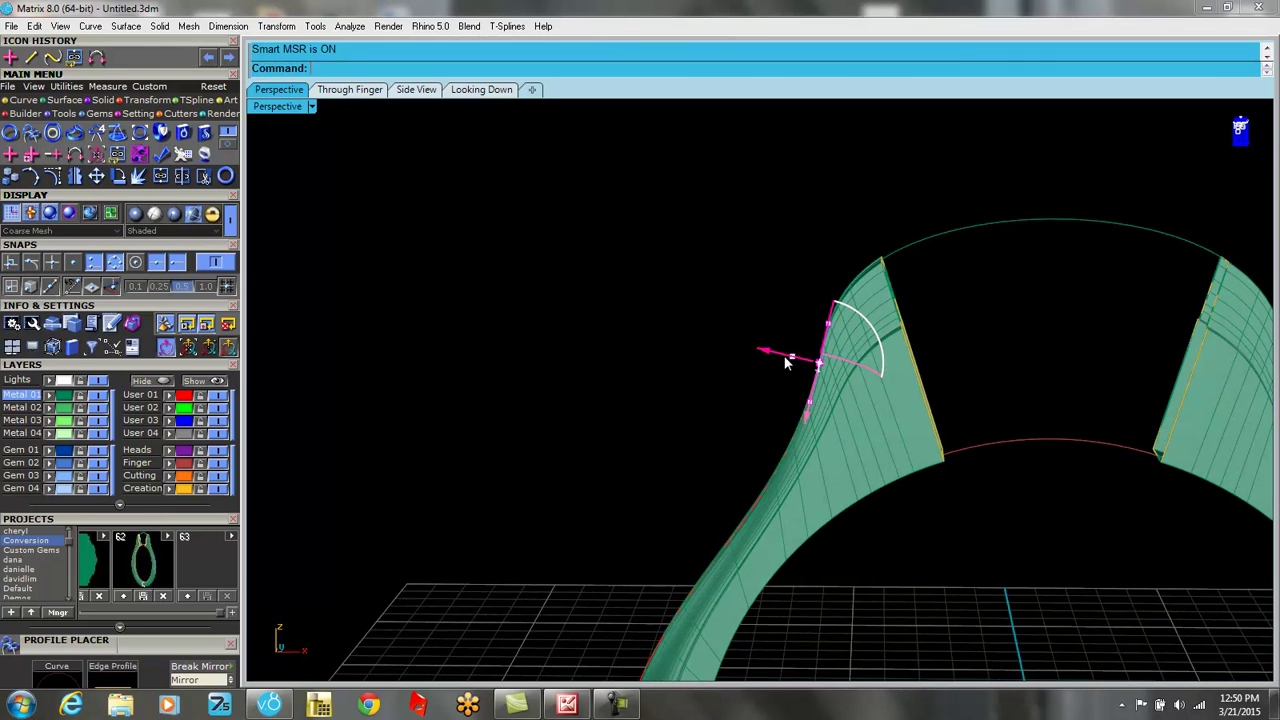
pyautogui.moveTo(760, 348); pyautogui.dragTo(731, 340)
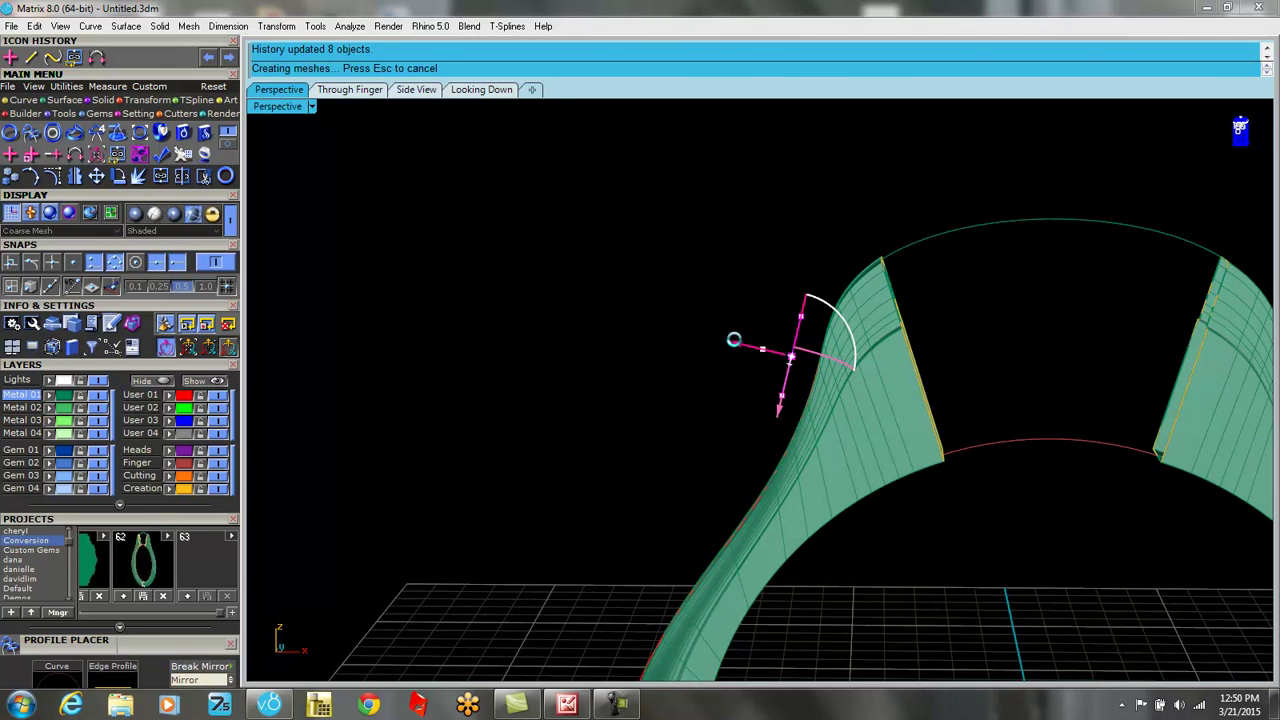
# Turn off Smart MSR and move the shank surface to the Metal 04 layer.
pyautogui.scroll(-4, 739, 356)
pyautogui.moveTo(740, 365); pyautogui.dragTo(905, 524, button='right')
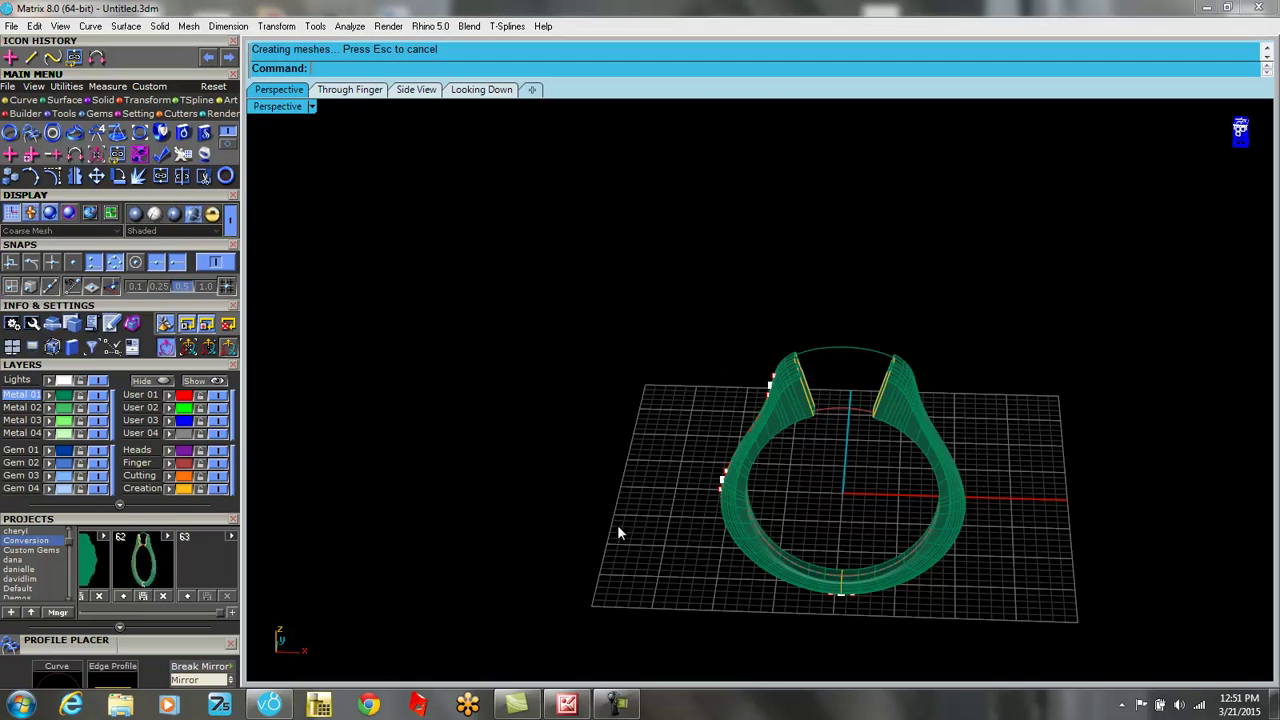
pyautogui.moveTo(617, 524); pyautogui.dragTo(604, 494, button='right')
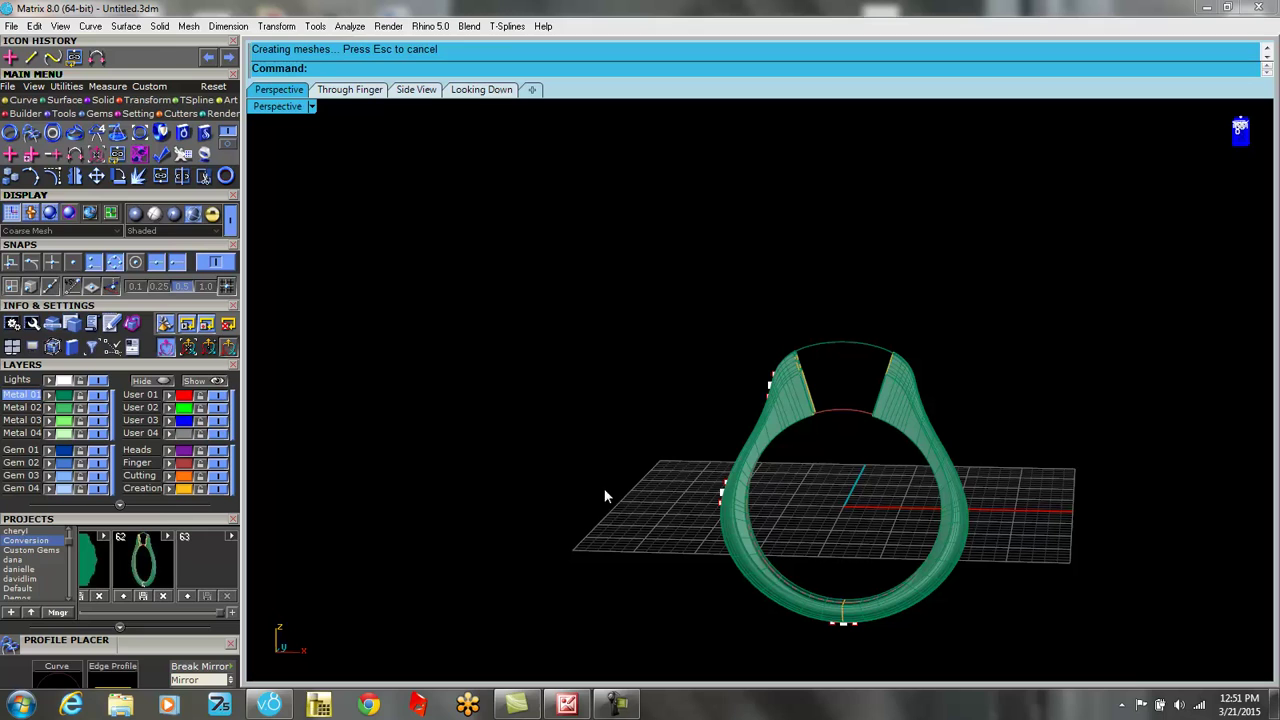
pyautogui.click(783, 400)
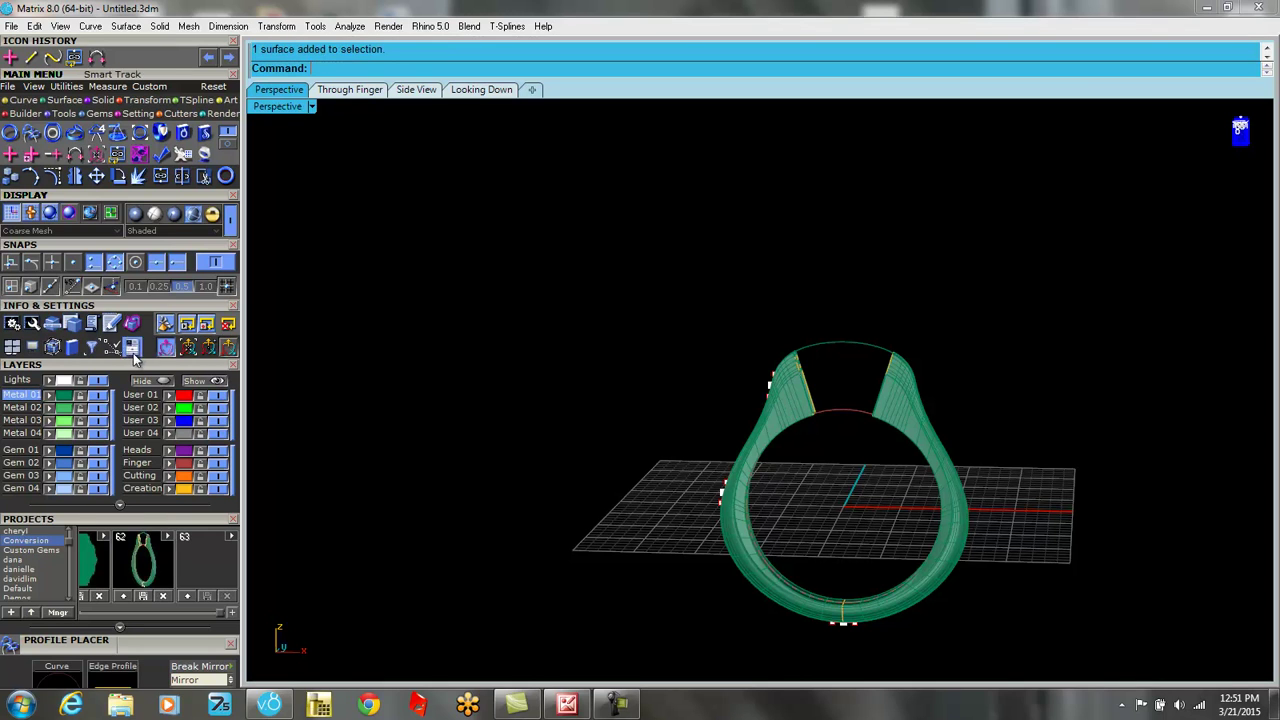
pyautogui.click(167, 347)
pyautogui.click(791, 433)
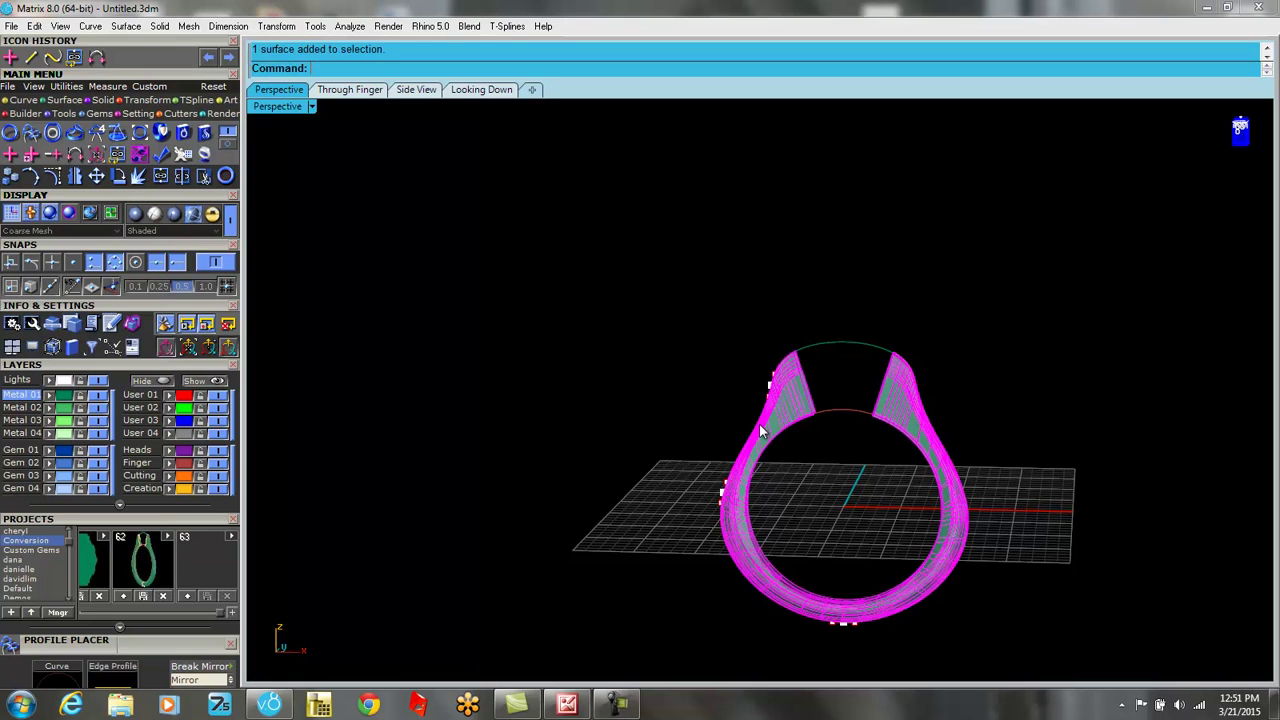
pyautogui.click(51, 434)
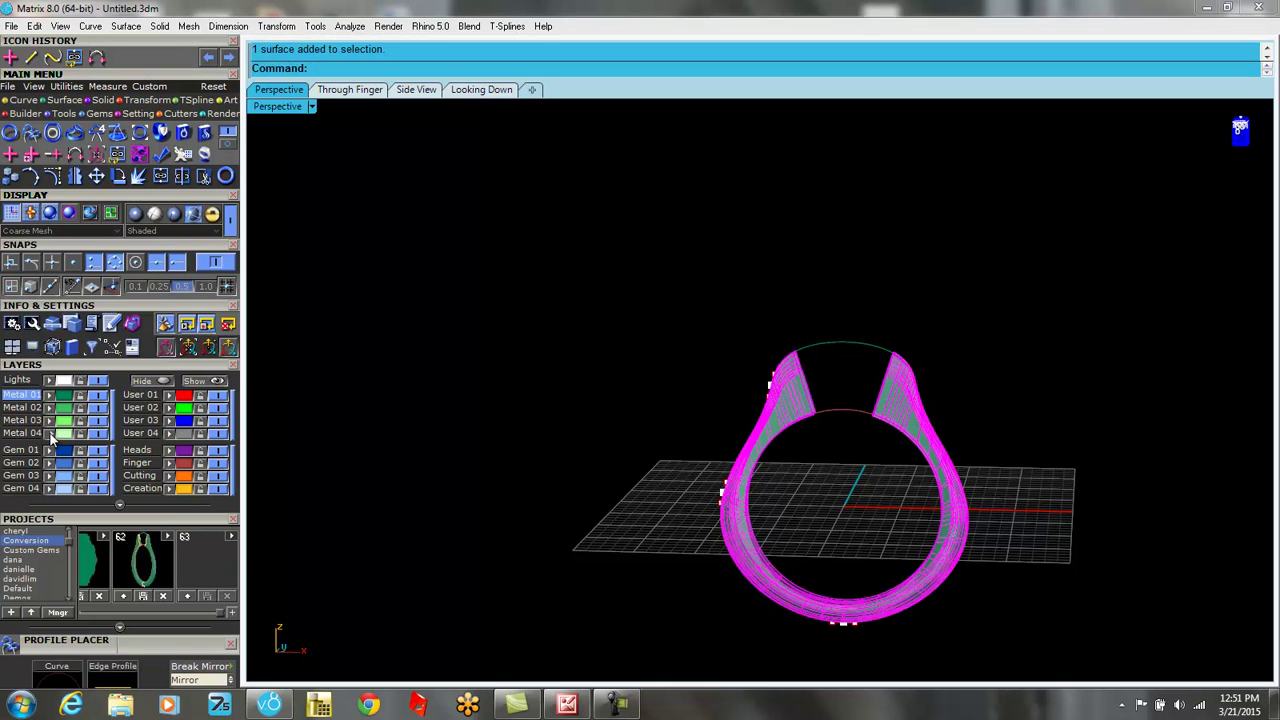
pyautogui.click(549, 508)
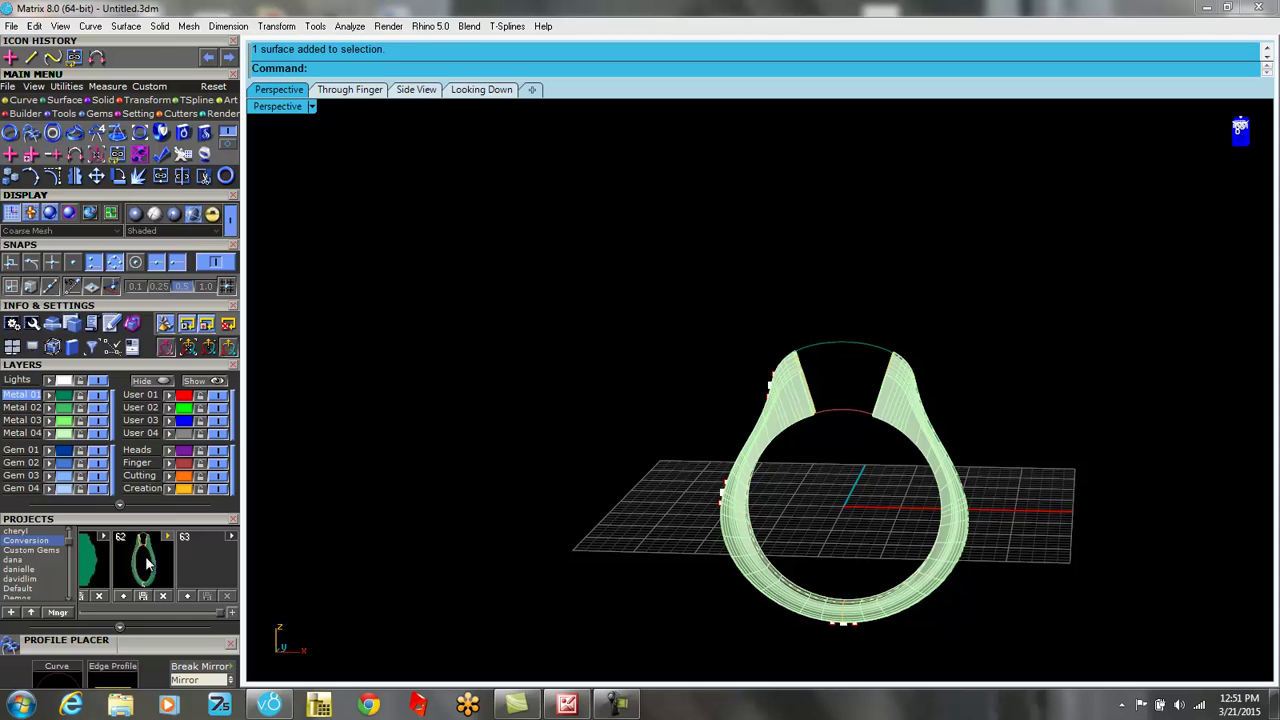
# Select the whole shank with its curves and Smart Targets and save it in slot 63 of the Conversion project.
pyautogui.moveTo(532, 250); pyautogui.dragTo(1130, 686)
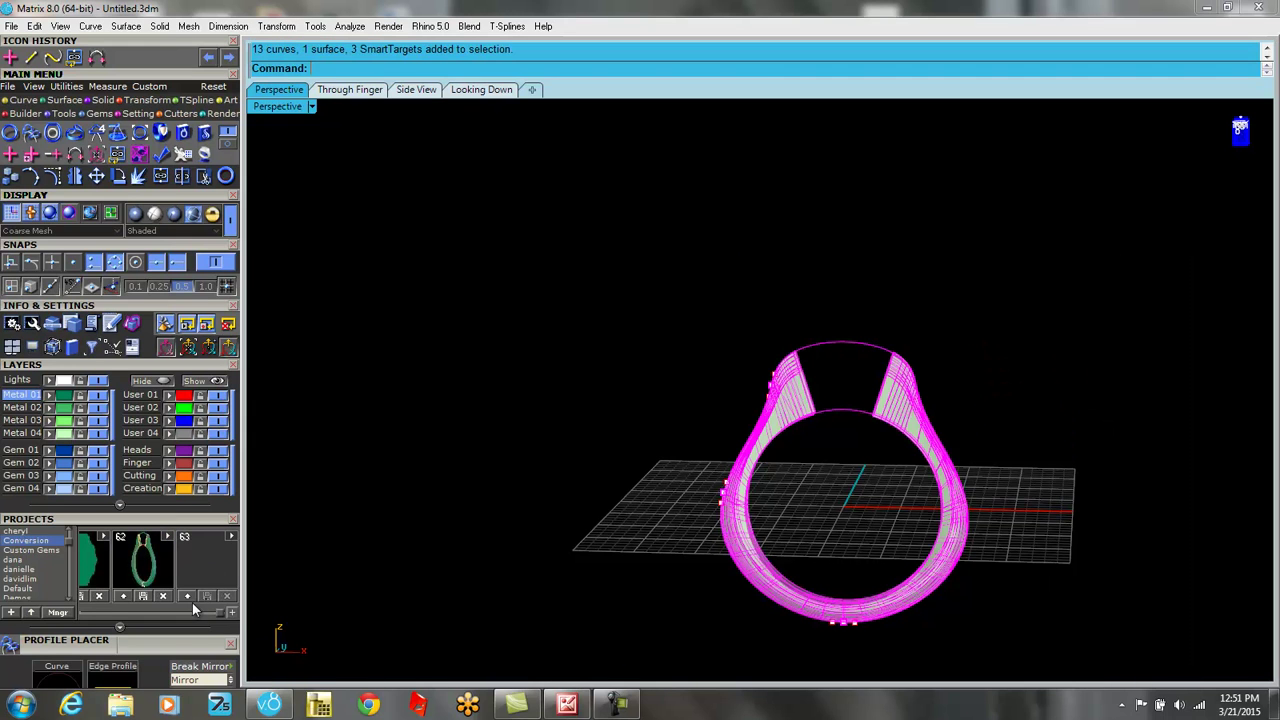
pyautogui.click(205, 576)
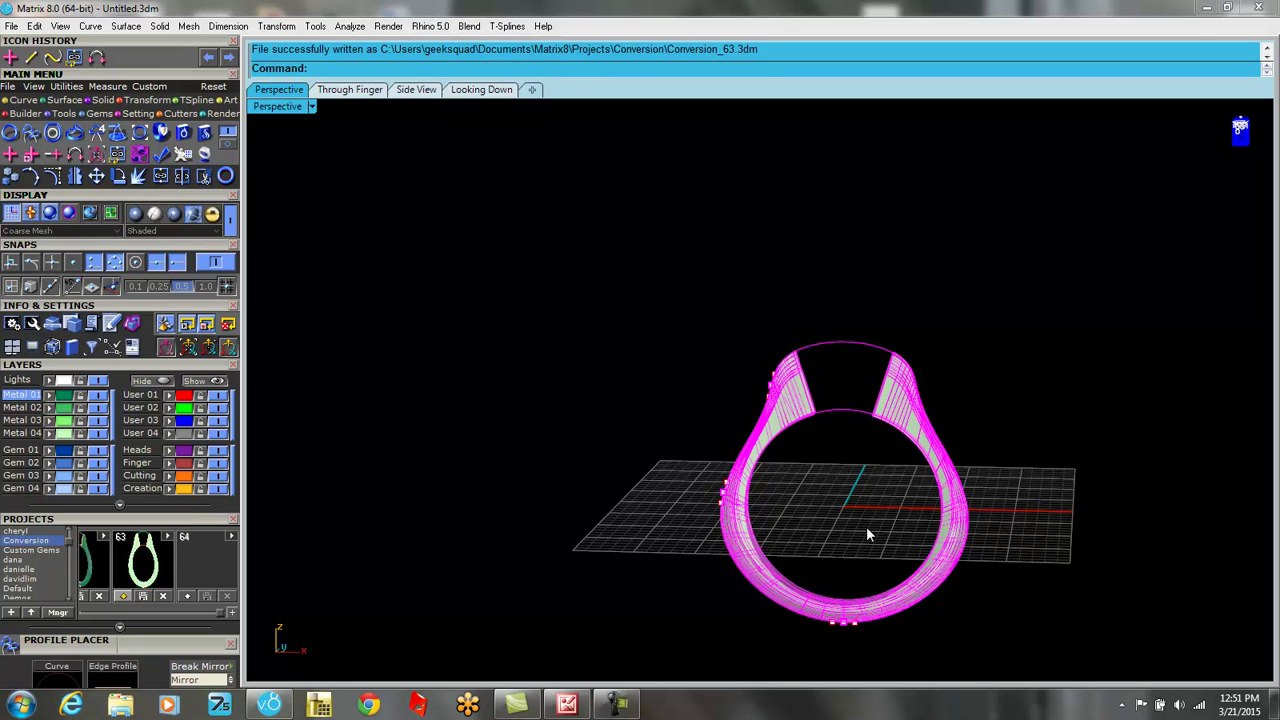
# Turn on Smart MSR, select the Smart Target on the upper-left shoulder and move it farther outward from the shank.
pyautogui.moveTo(866, 526); pyautogui.dragTo(884, 454, button='right')
pyautogui.click(726, 359)
pyautogui.scroll(4, 779, 414)
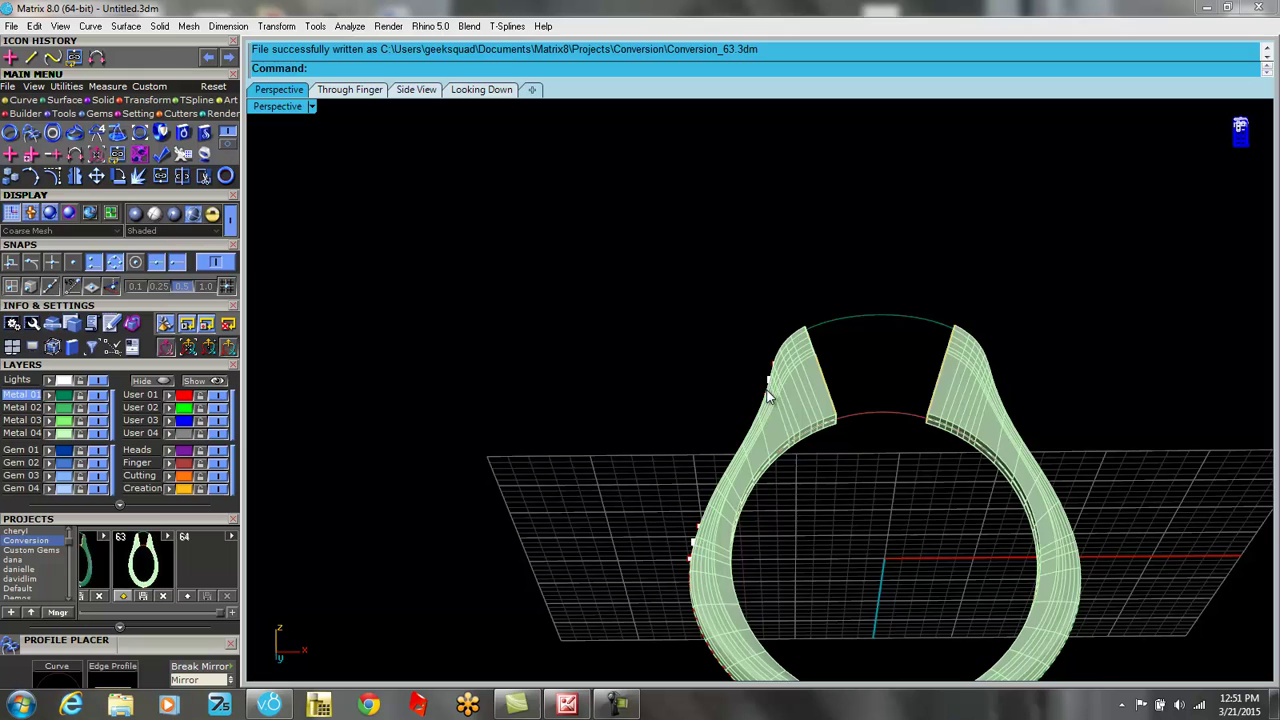
pyautogui.moveTo(769, 396); pyautogui.dragTo(751, 457, button='right')
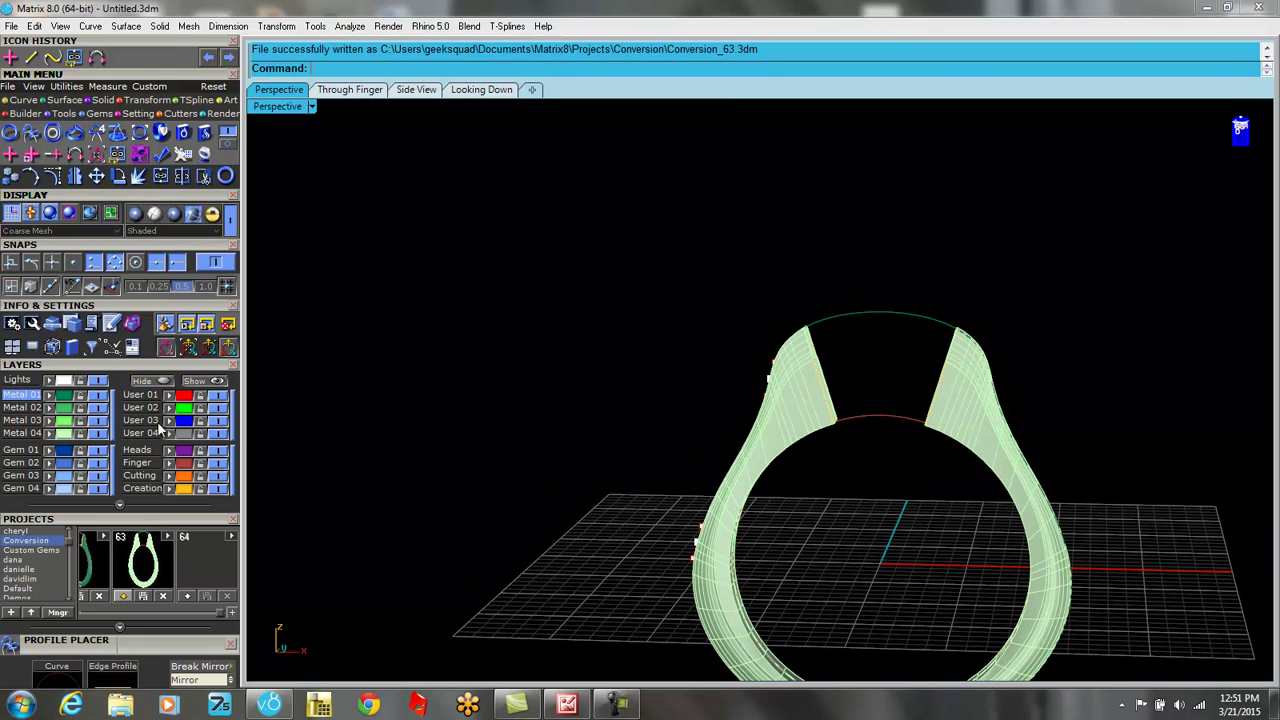
pyautogui.click(167, 347)
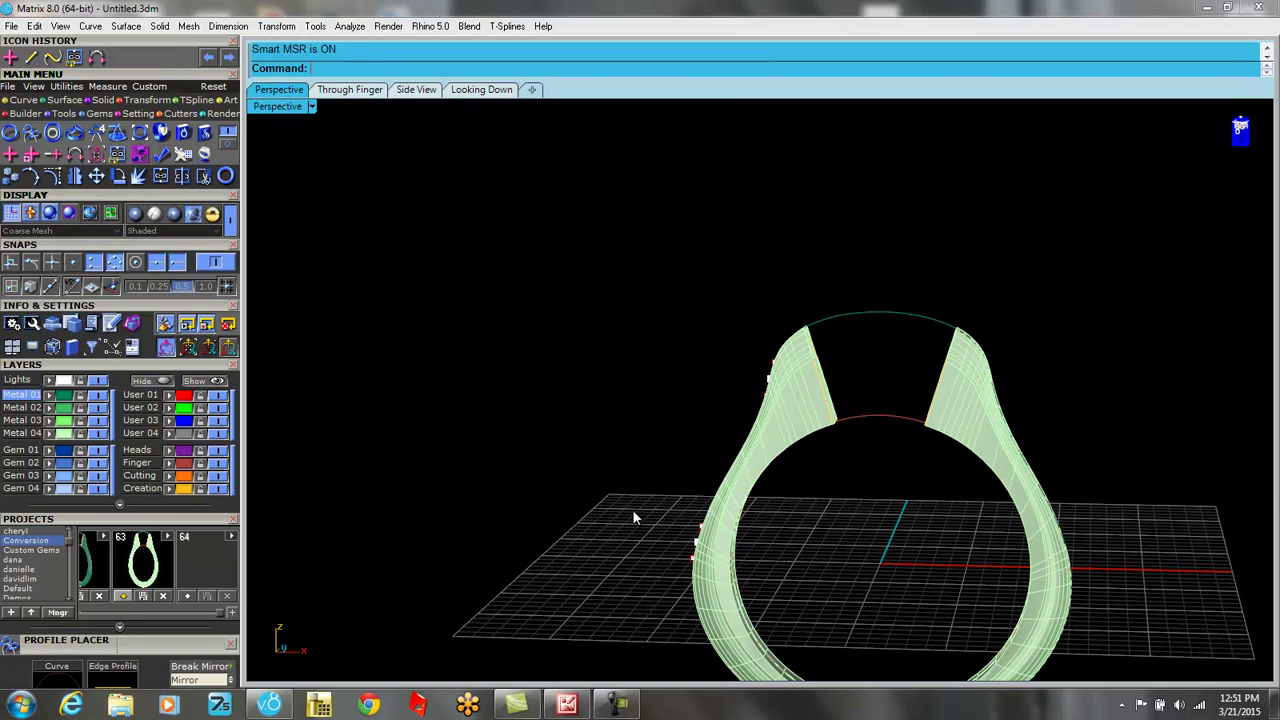
pyautogui.click(769, 385)
pyautogui.moveTo(675, 300); pyautogui.dragTo(802, 453)
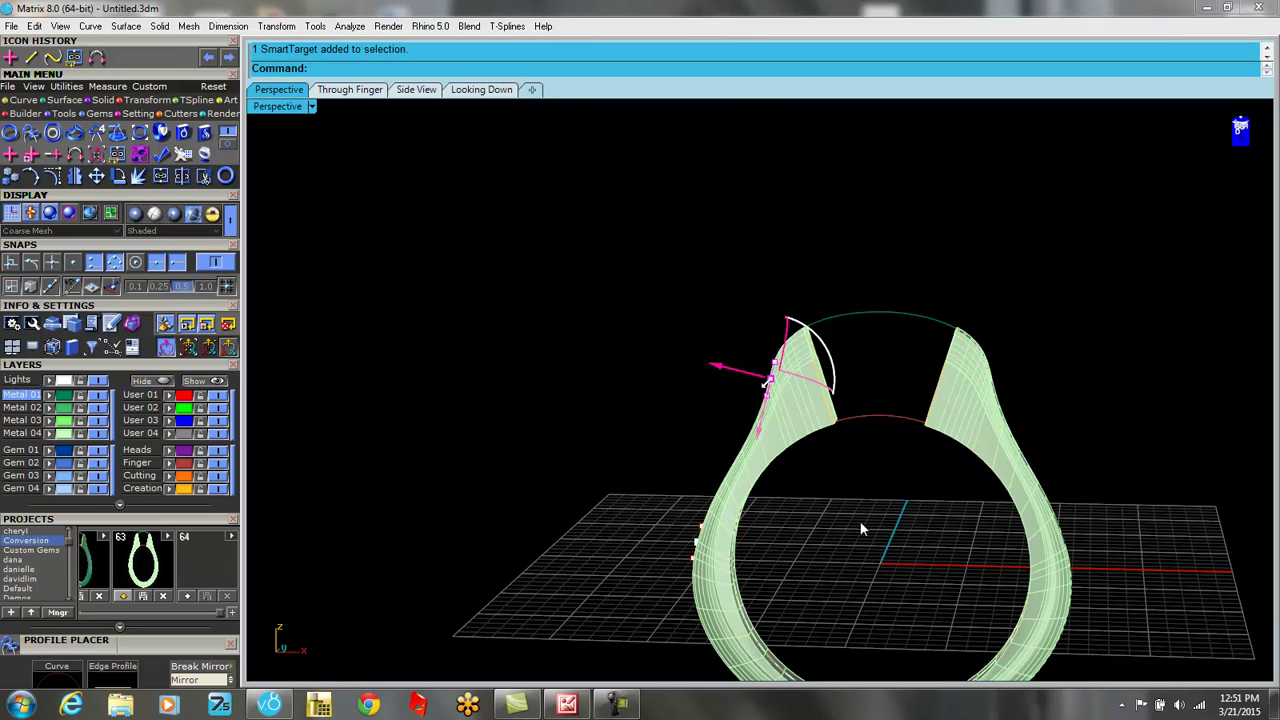
pyautogui.moveTo(865, 529); pyautogui.dragTo(873, 480, button='right')
pyautogui.moveTo(720, 375); pyautogui.dragTo(700, 361)
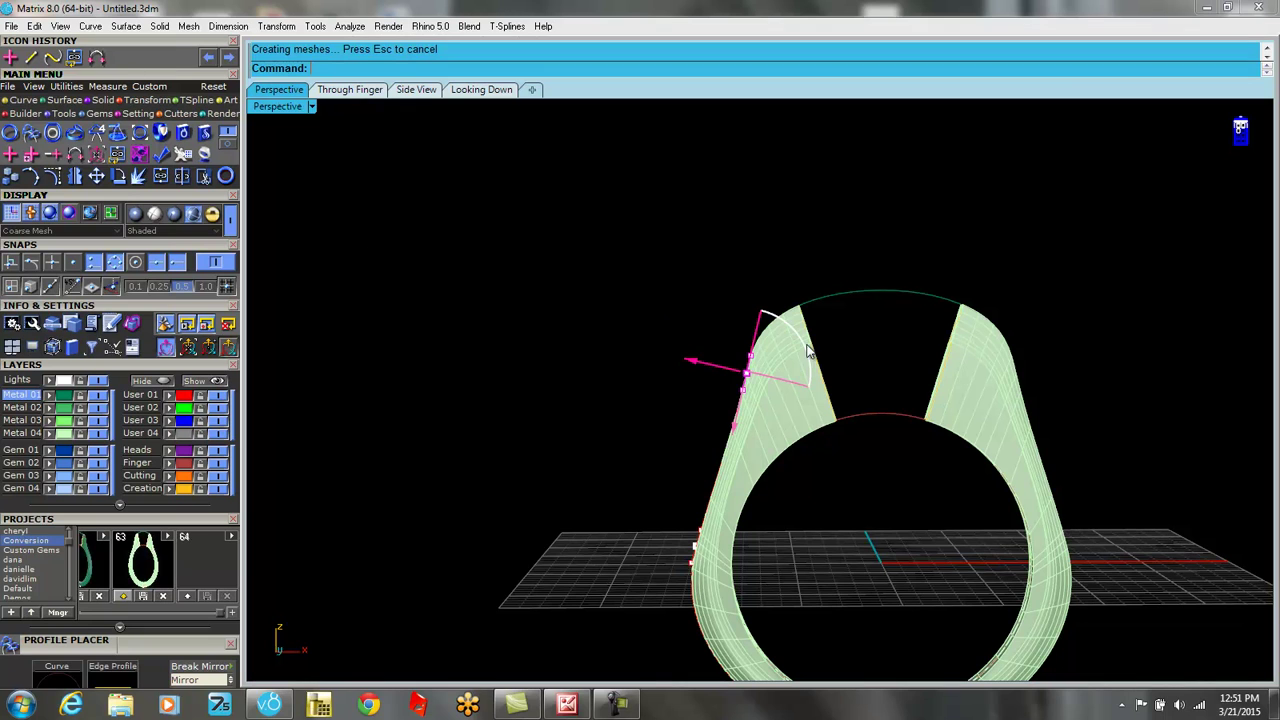
# Tilt the shoulder Smart Target so its upper end leans toward the ring's opening, and adjust its position slightly.
pyautogui.moveTo(797, 336); pyautogui.dragTo(802, 367)
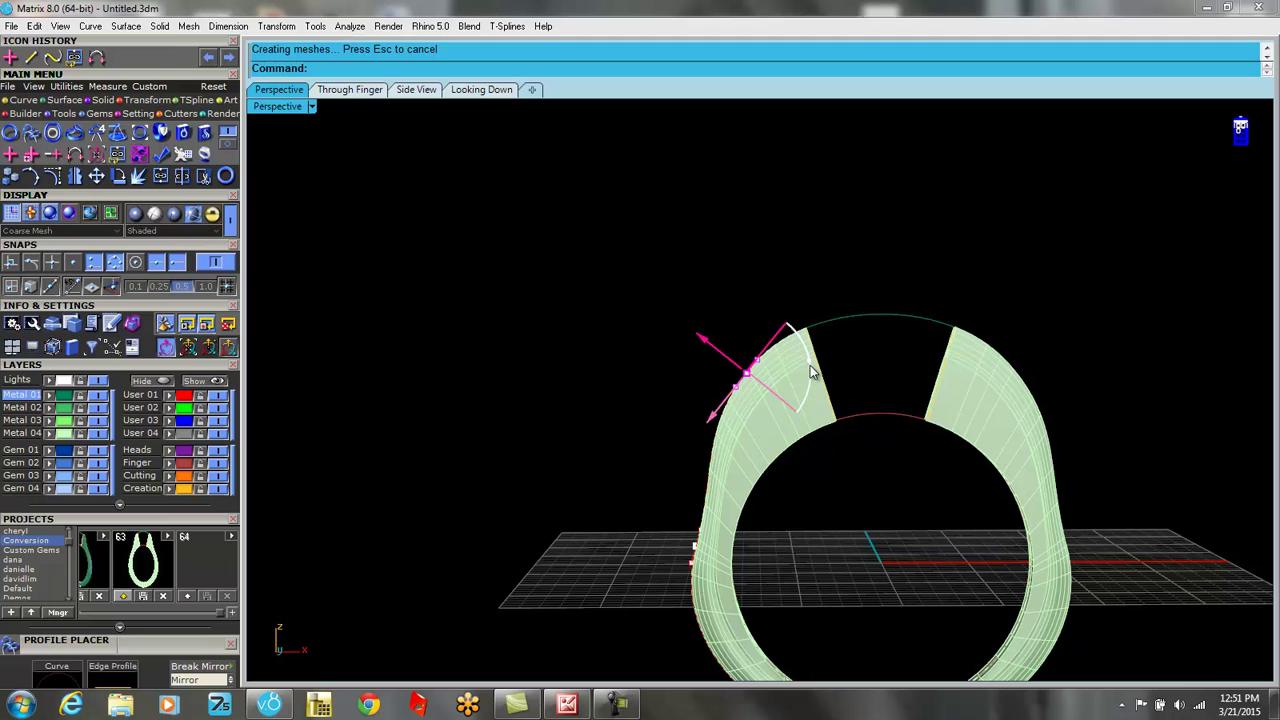
pyautogui.moveTo(808, 370); pyautogui.dragTo(745, 372)
pyautogui.moveTo(885, 459); pyautogui.dragTo(786, 398, button='right')
pyautogui.moveTo(743, 371)
pyautogui.mouseDown()
pyautogui.moveTo(725, 351)
pyautogui.moveTo(740, 358)
pyautogui.mouseUp()
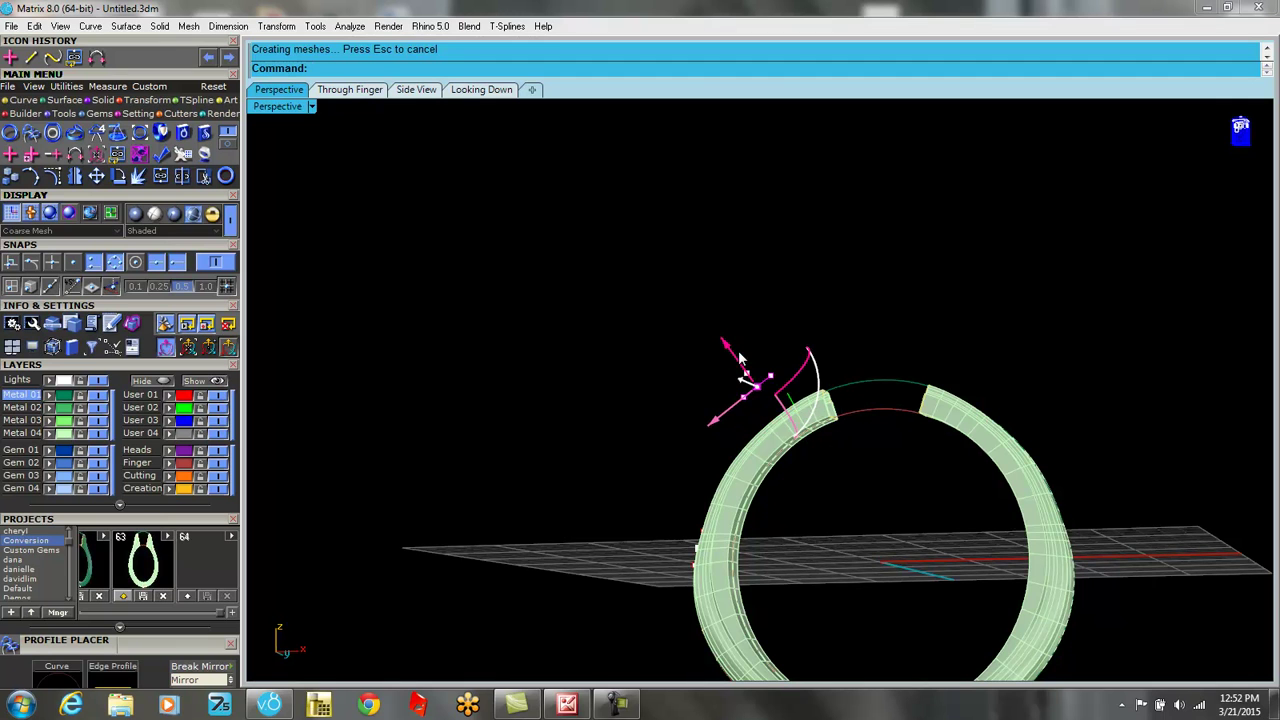
# Turn off Smart MSR and replace the profile at the shank's open upper end with profileplacer_11.
pyautogui.moveTo(836, 245); pyautogui.dragTo(774, 334, button='right')
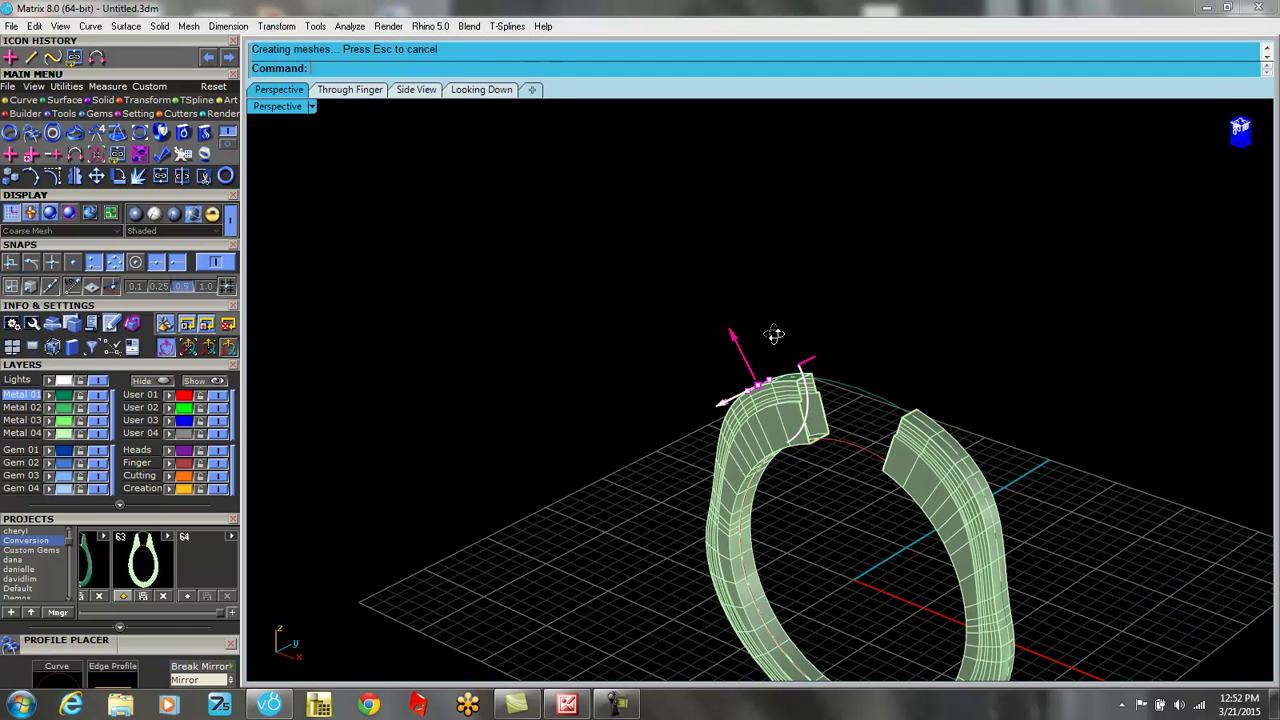
pyautogui.click(848, 330)
pyautogui.scroll(5, 839, 432)
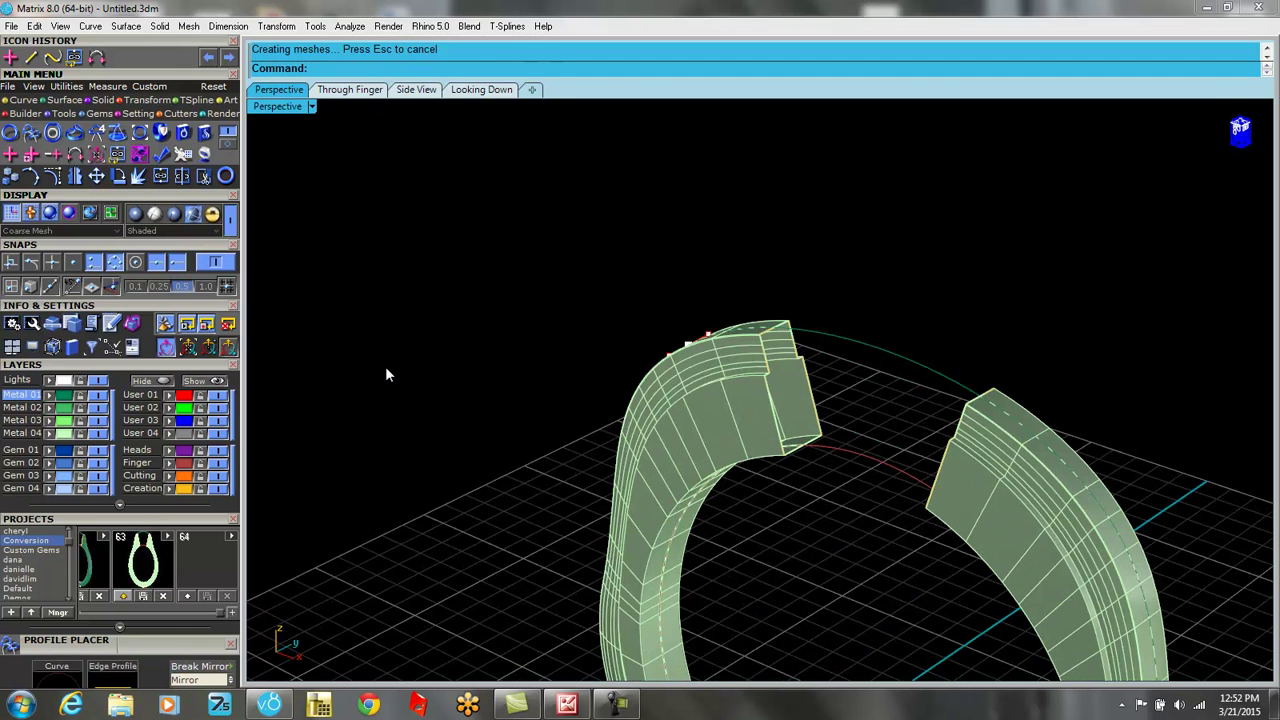
pyautogui.click(166, 349)
pyautogui.click(820, 428)
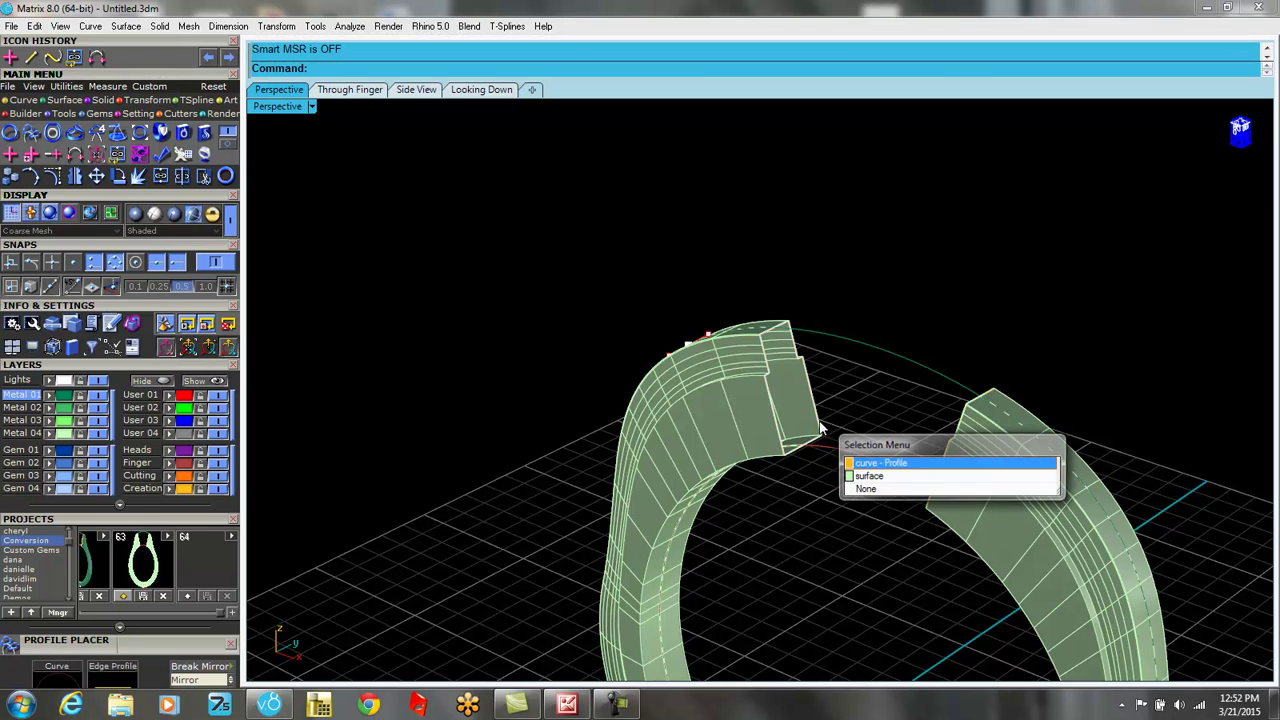
pyautogui.click(871, 465)
pyautogui.press('F6')
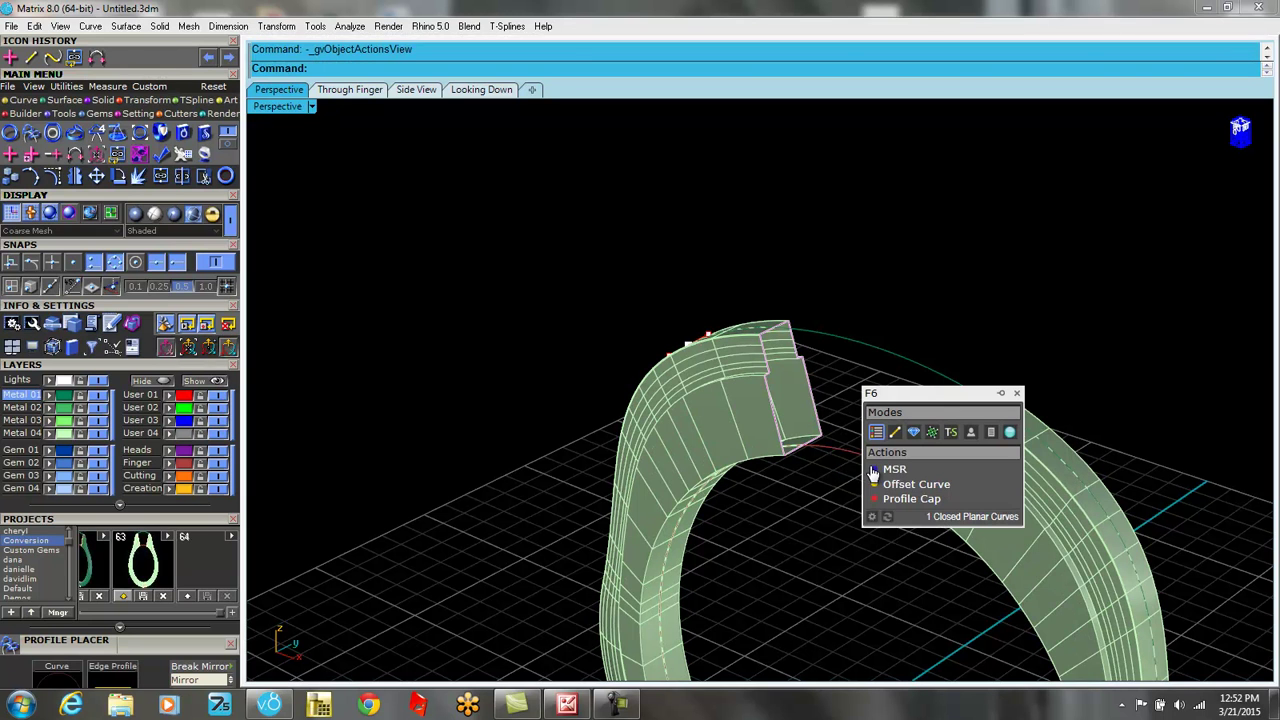
pyautogui.click(890, 472)
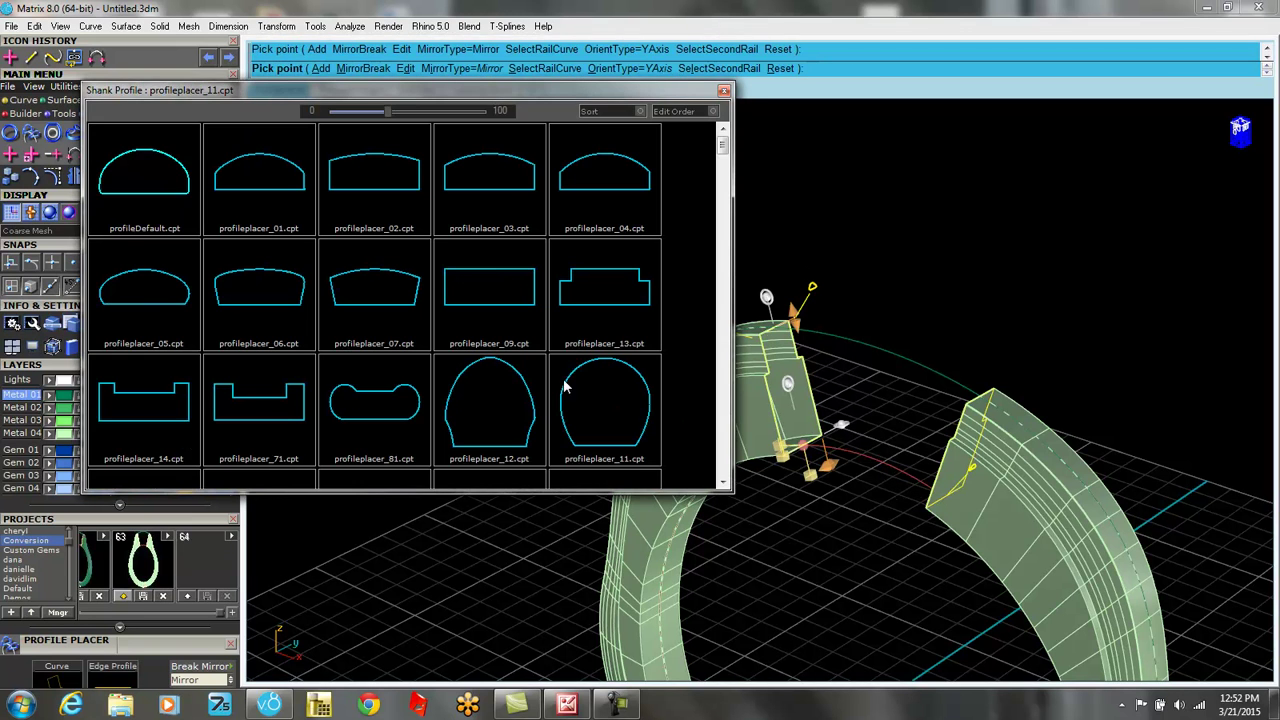
pyautogui.click(560, 378)
pyautogui.rightClick(866, 277)
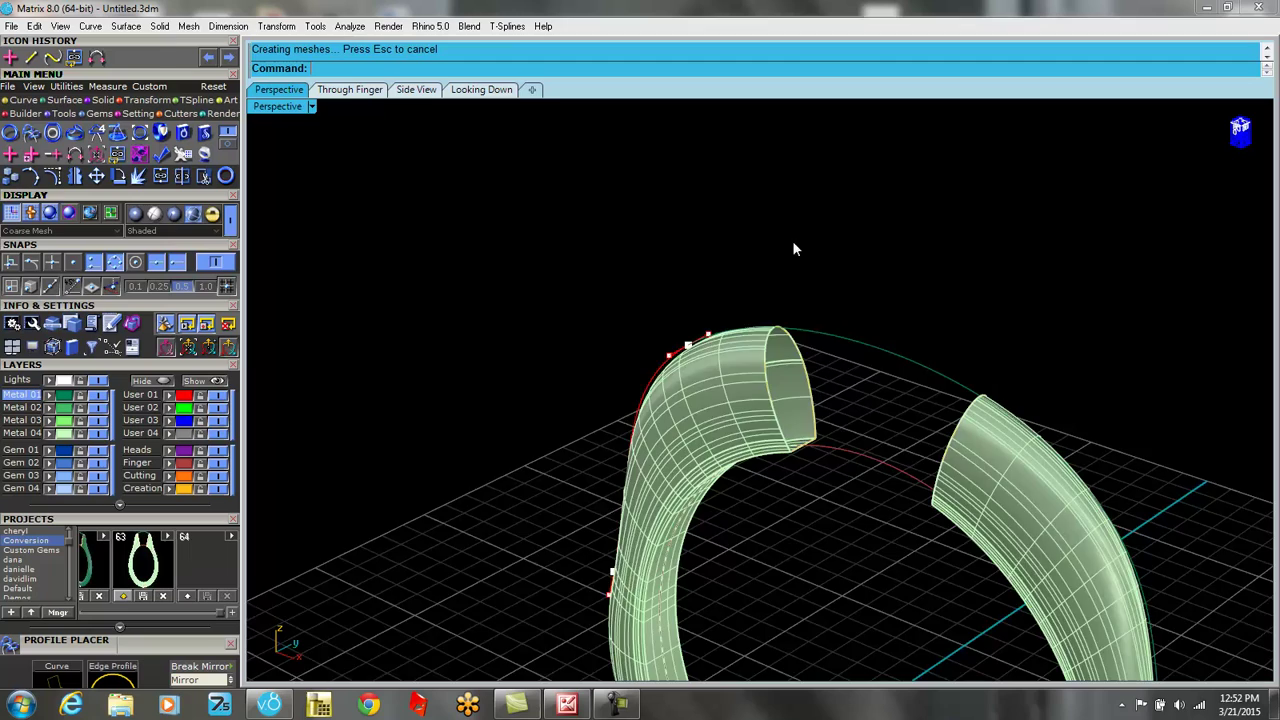
# Select the Smart Target on the shank's left side, turn on Smart MSR and move the target outward to widen the side.
pyautogui.scroll(-6, 762, 233)
pyautogui.moveTo(788, 391); pyautogui.dragTo(931, 363, button='right')
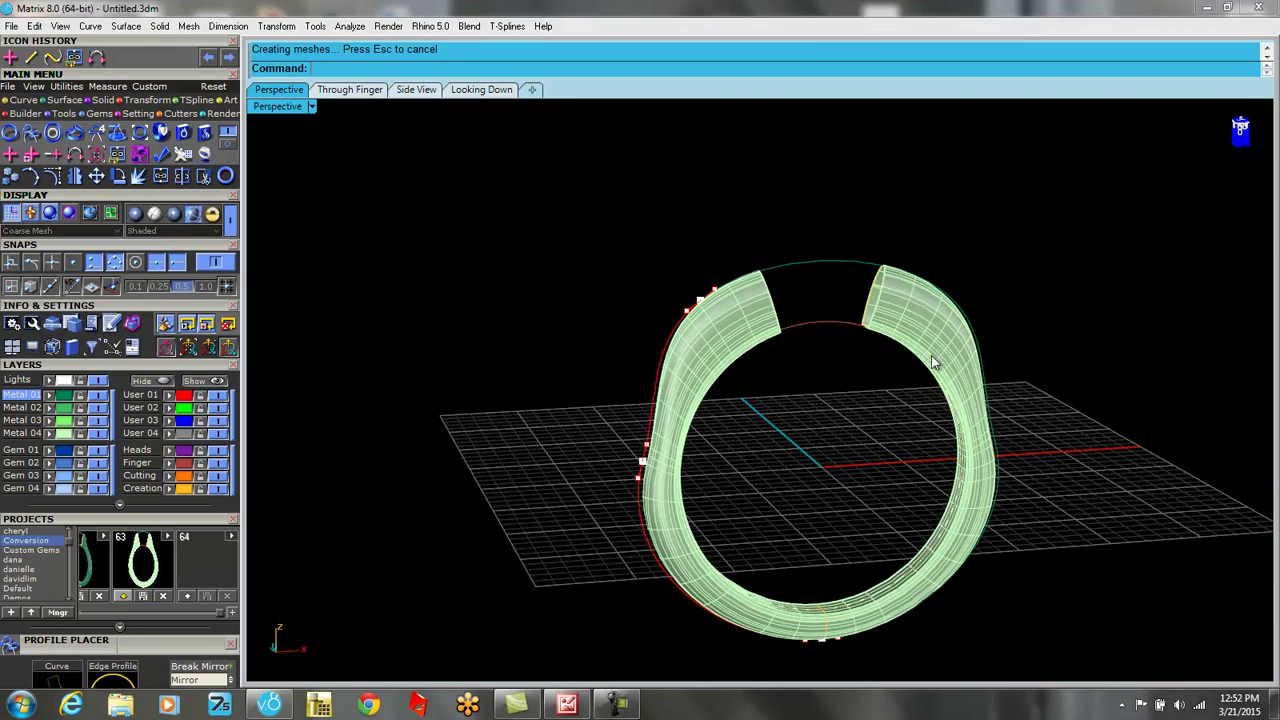
pyautogui.scroll(7, 645, 466)
pyautogui.click(627, 457)
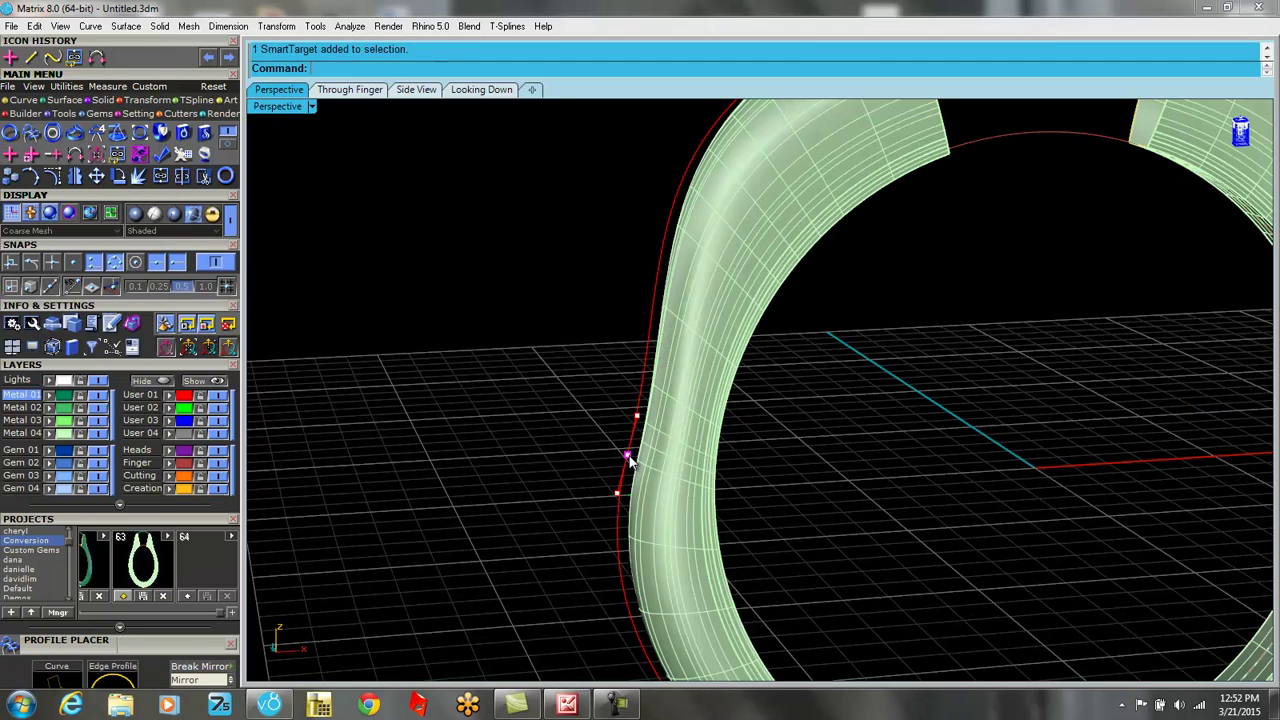
pyautogui.click(167, 347)
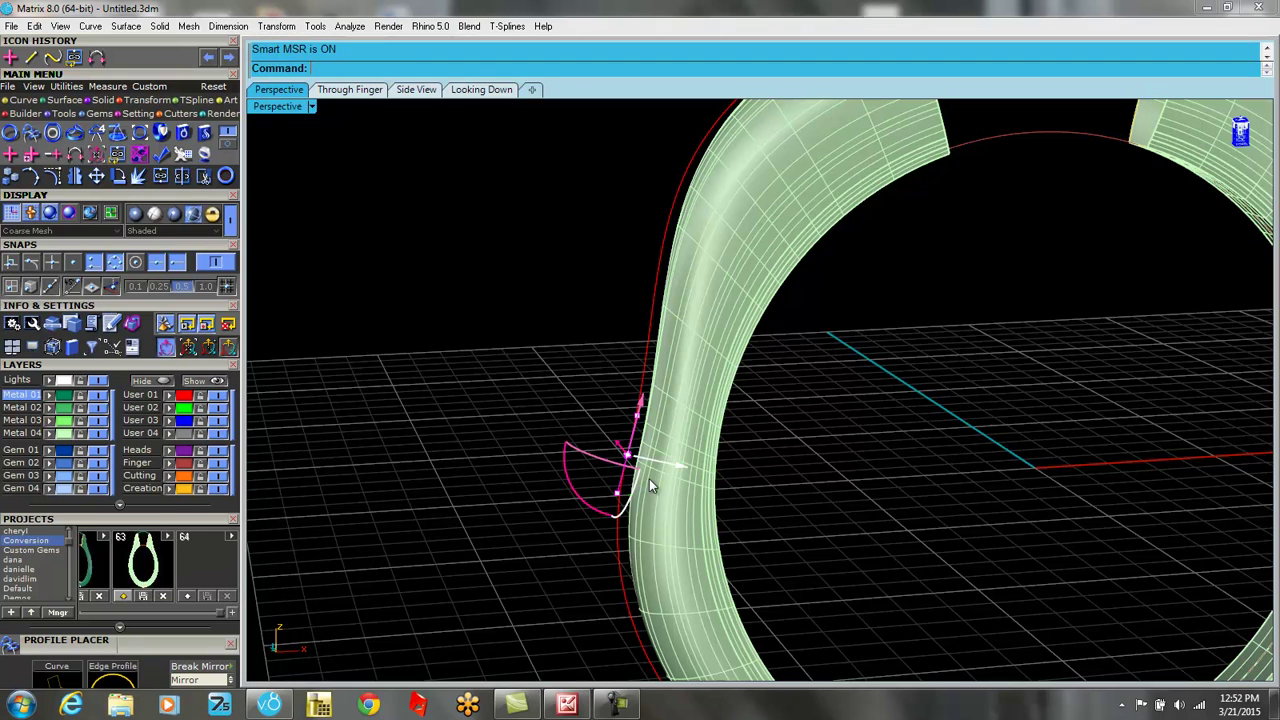
pyautogui.moveTo(680, 462); pyautogui.dragTo(641, 457)
pyautogui.click(632, 455)
pyautogui.scroll(-5, 642, 436)
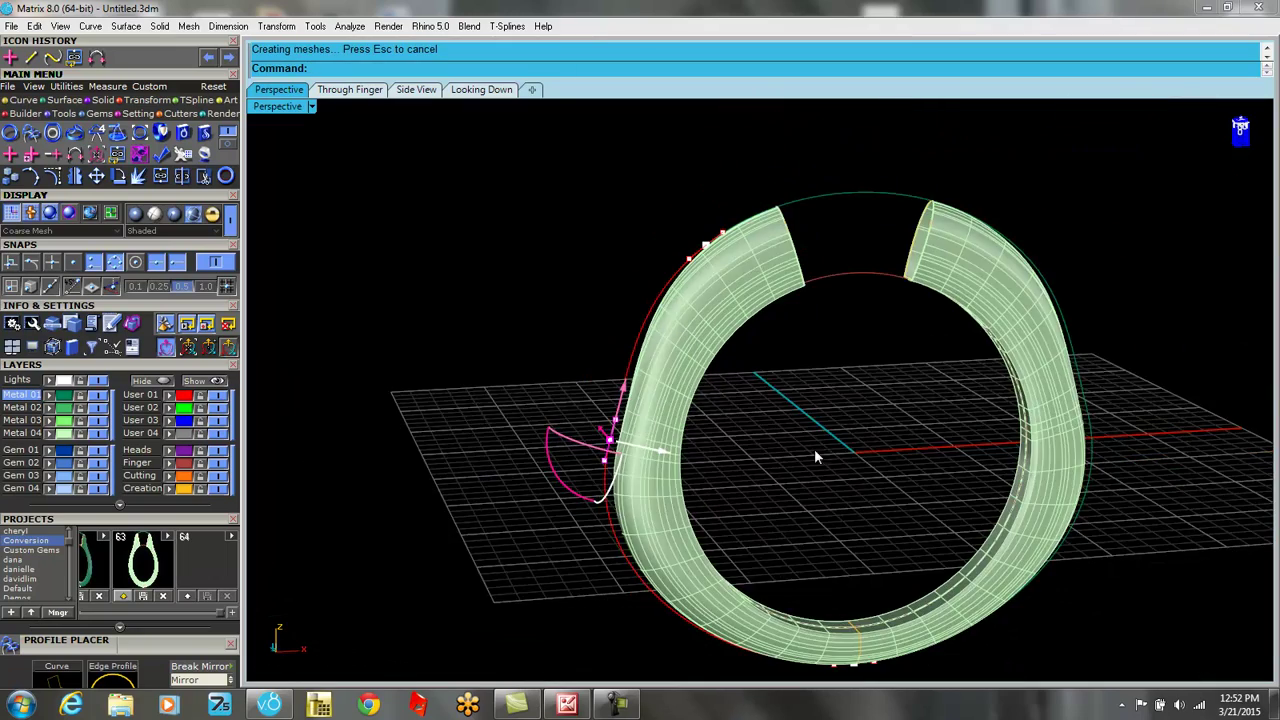
pyautogui.moveTo(814, 451); pyautogui.dragTo(581, 355, button='right')
pyautogui.scroll(-5, 746, 406)
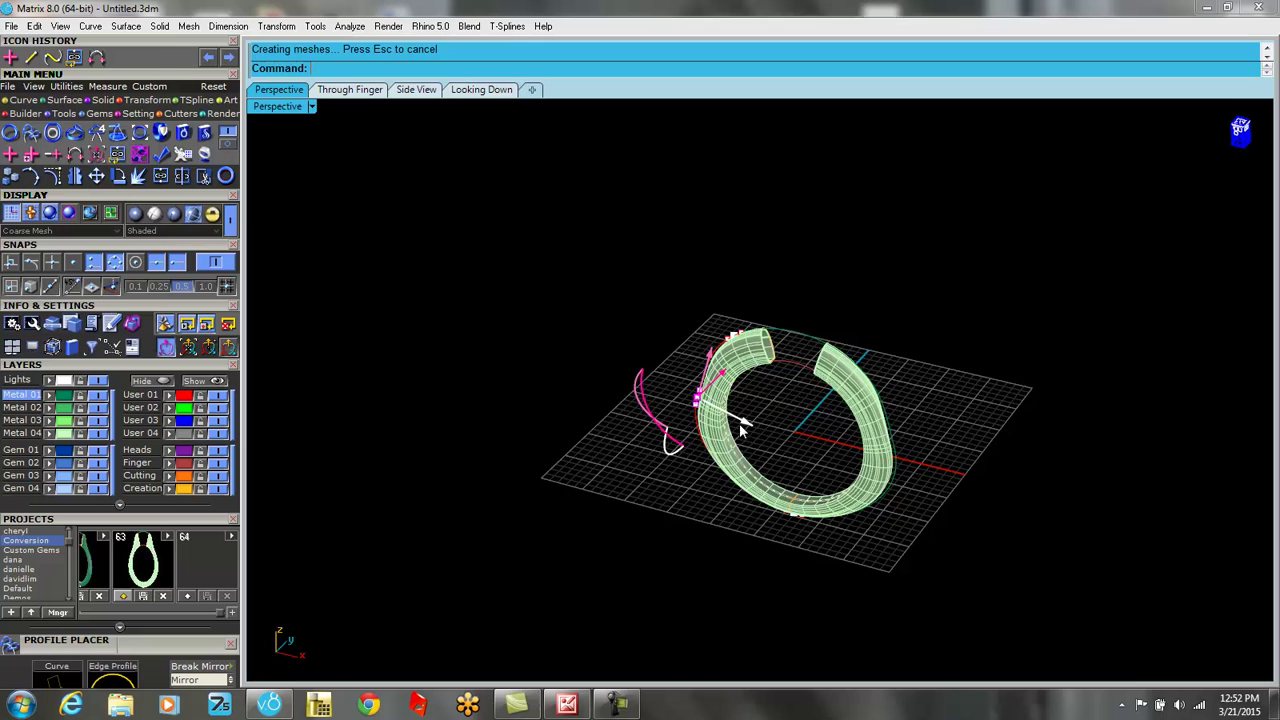
pyautogui.moveTo(740, 425); pyautogui.dragTo(724, 395, button='right')
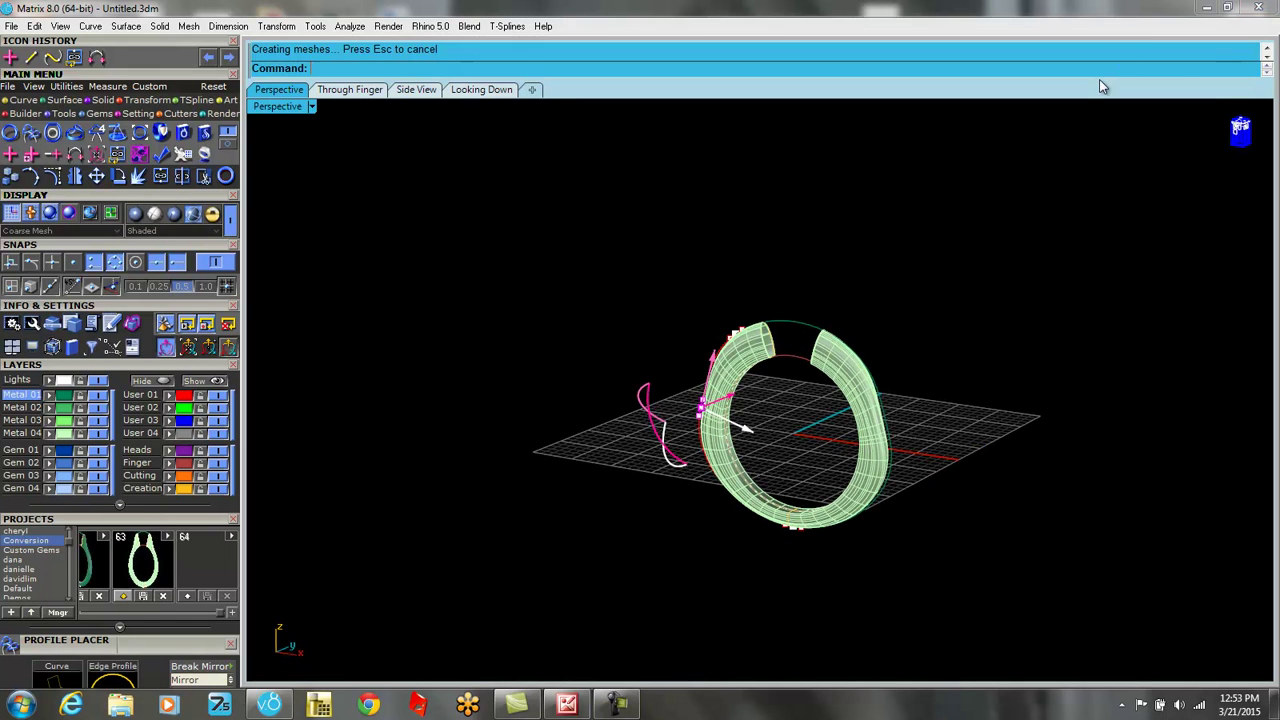
# Minimize Matrix and the Microsoft Office 2010 picture window to show the Windows desktop.
pyautogui.click(1205, 9)
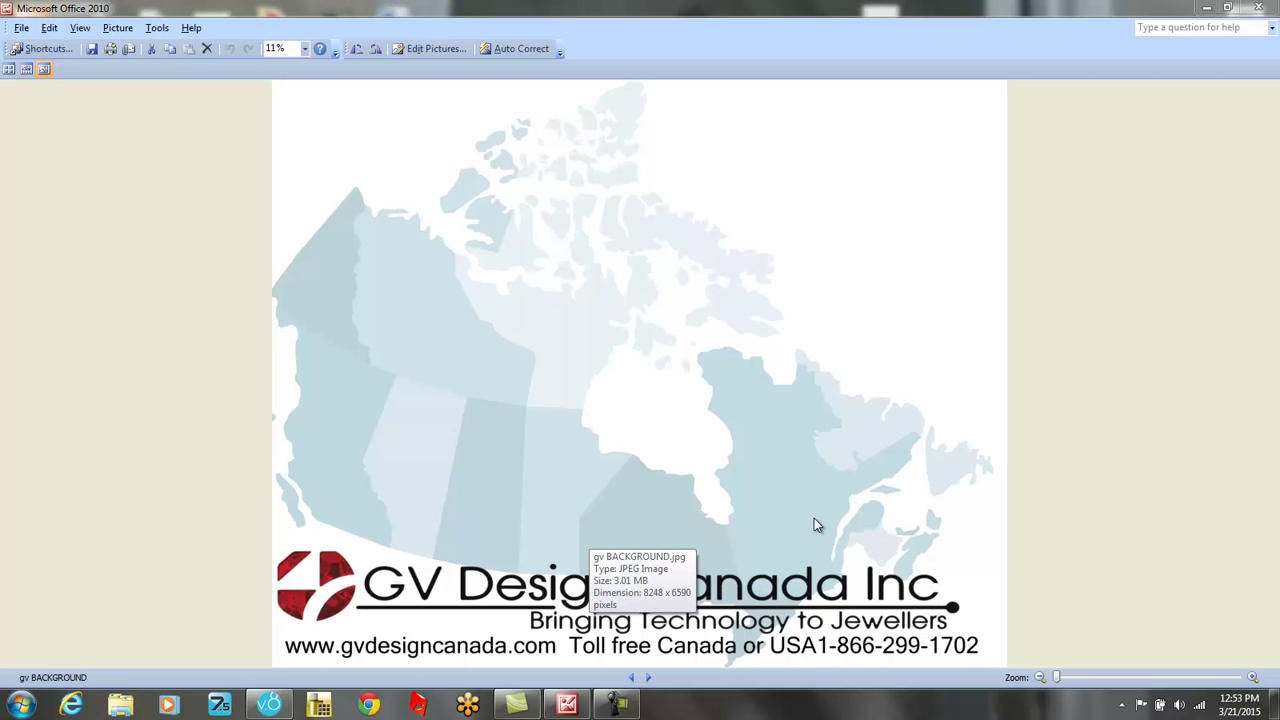
pyautogui.click(1206, 9)
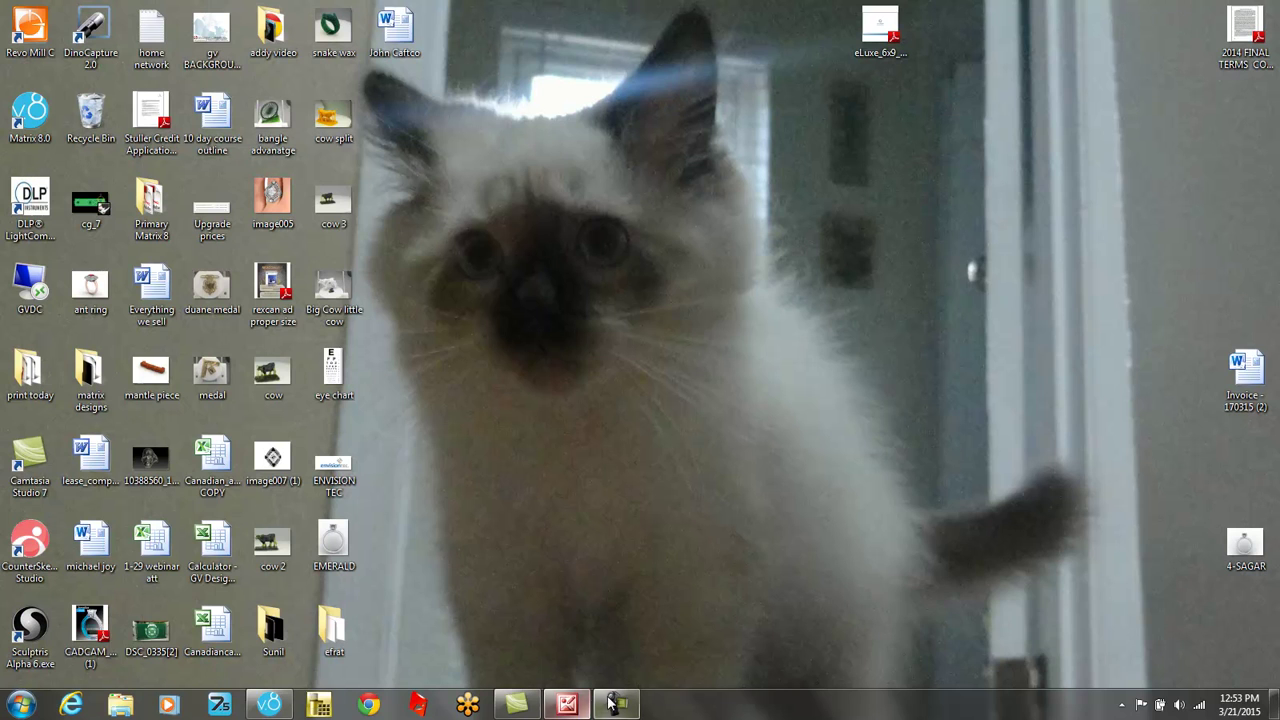